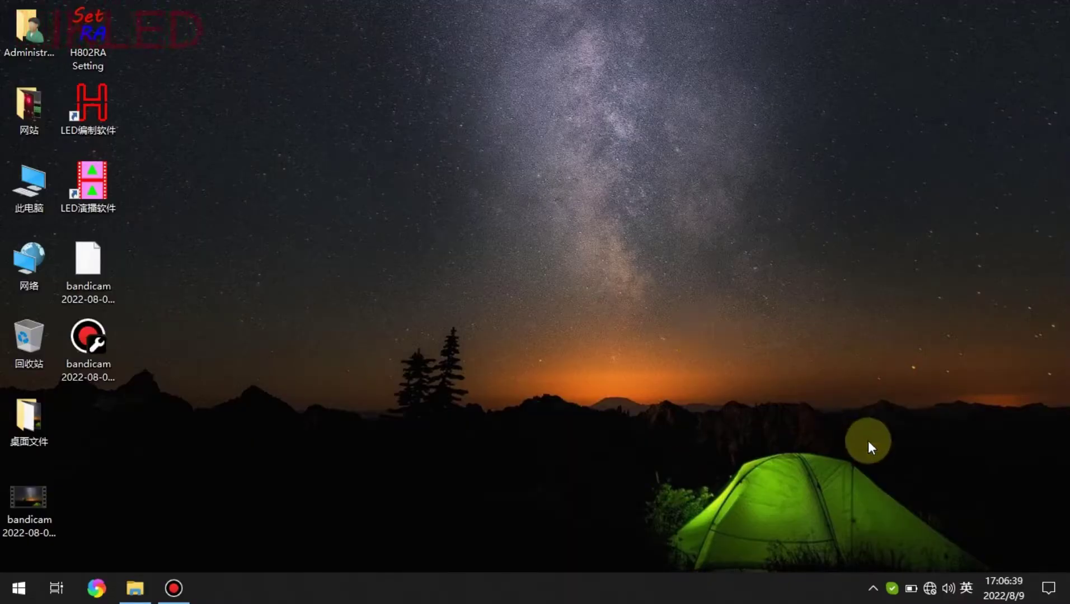
- Open the Windows network adapter list from the Ethernet (以太网) settings
{"action": "right_click", "coordinate": [929, 588]}
{"action": "left_click", "coordinate": [938, 565]}
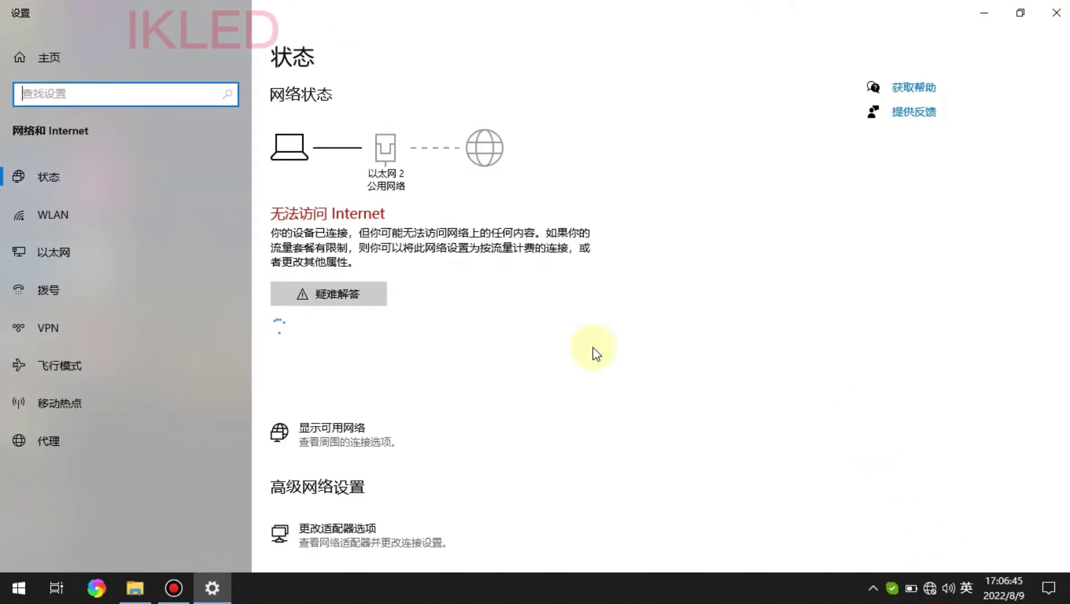
{"action": "left_click", "coordinate": [65, 250]}
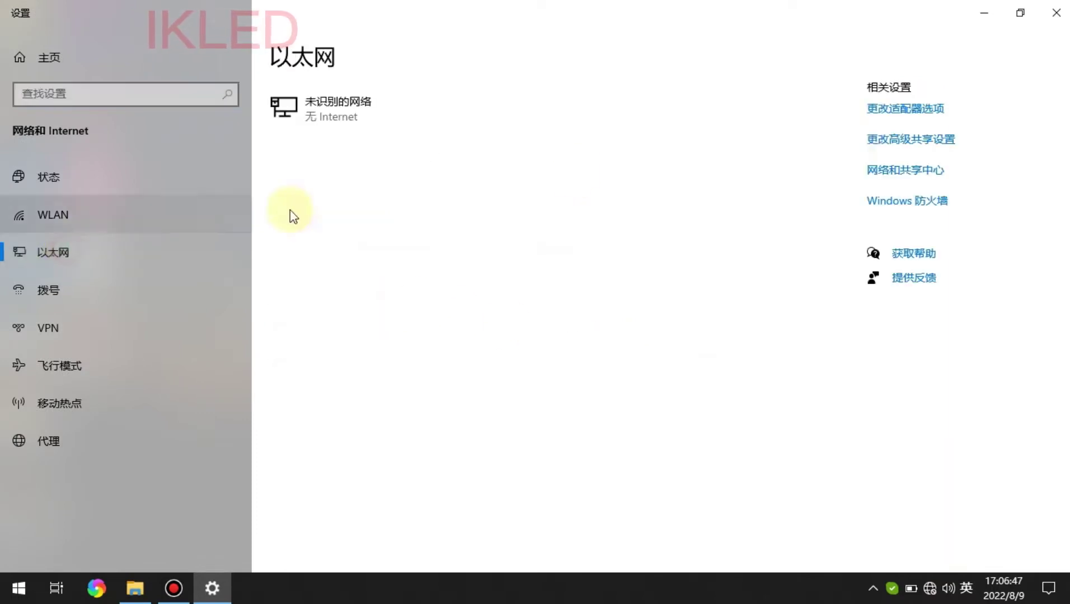
{"action": "left_click", "coordinate": [882, 112]}
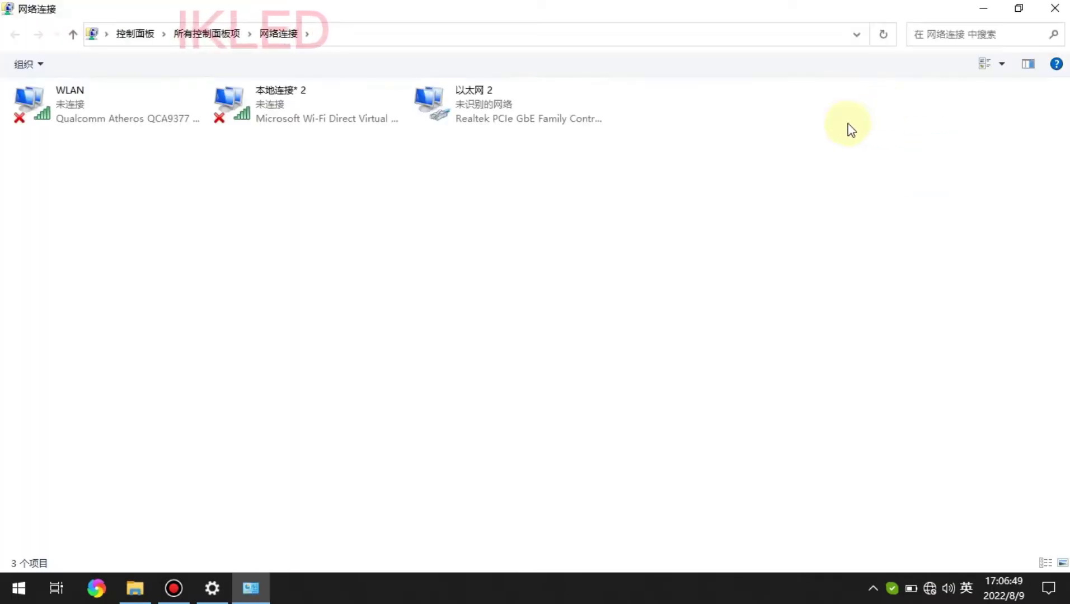
- Open the Internet Protocol Version 4 (TCP/IPv4) properties of the 以太网 2 adapter
{"action": "left_click", "coordinate": [498, 114]}
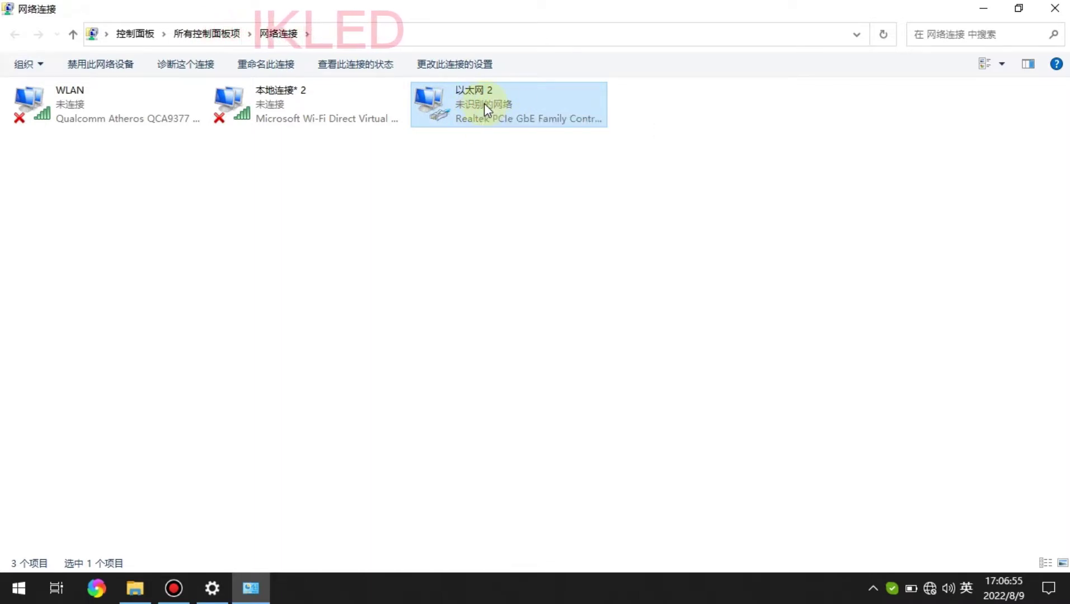
{"action": "right_click", "coordinate": [510, 114]}
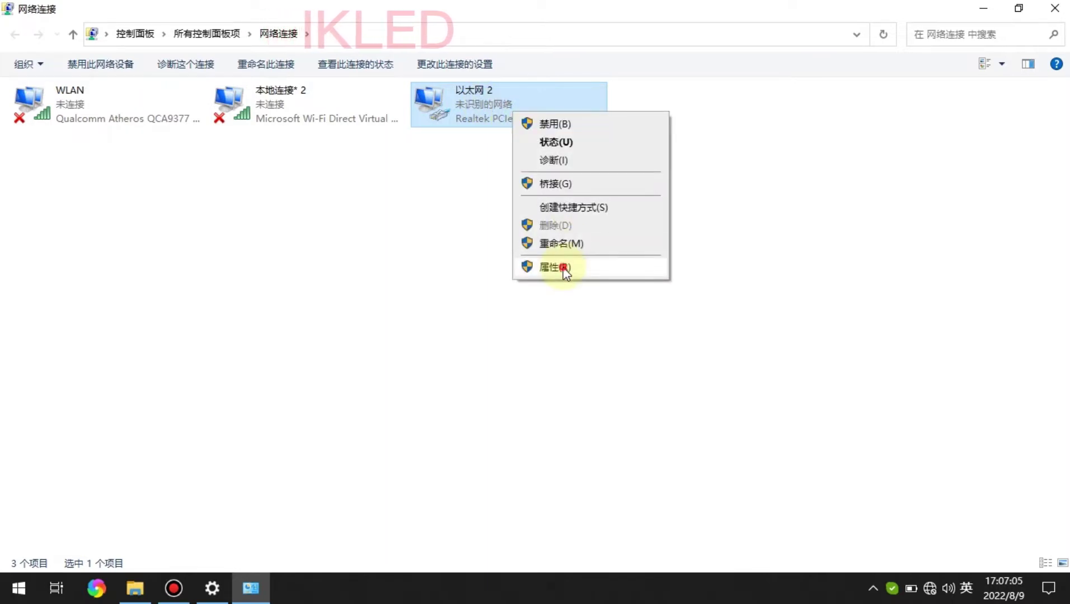
{"action": "left_click", "coordinate": [566, 269]}
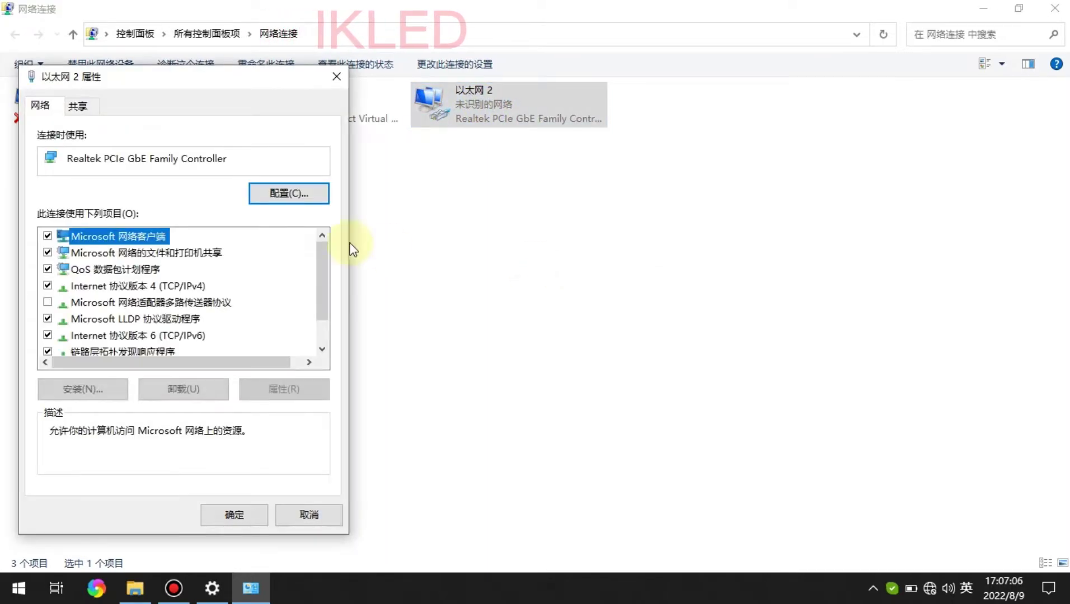
{"action": "left_click", "coordinate": [186, 287]}
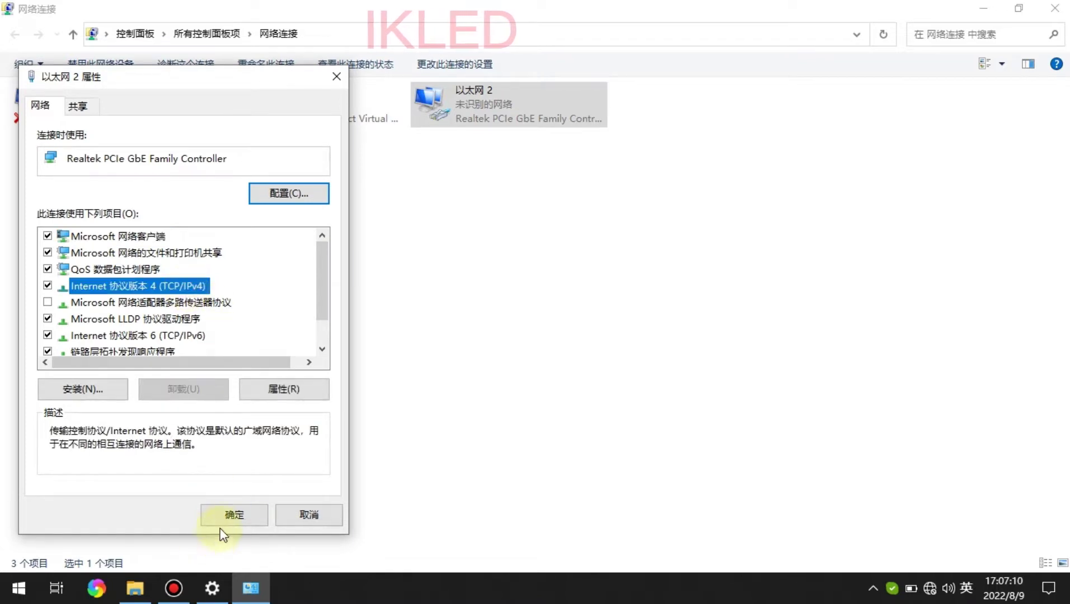
{"action": "double_click", "coordinate": [176, 286]}
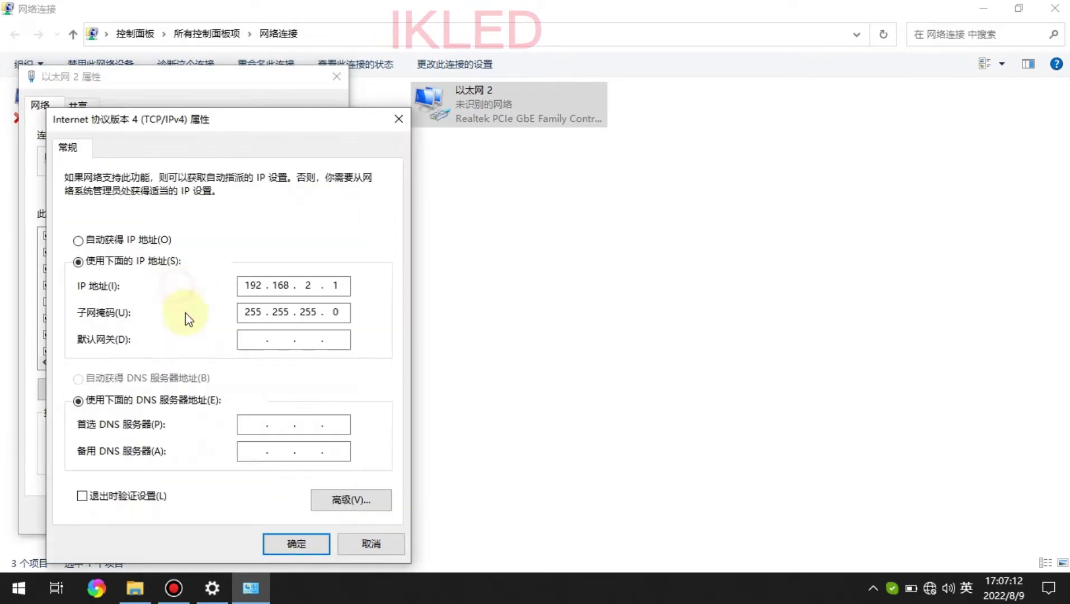
- Check the adapter's static IP address, then accept its properties and close the network windows
{"action": "left_click", "coordinate": [288, 286]}
{"action": "left_click", "coordinate": [342, 283]}
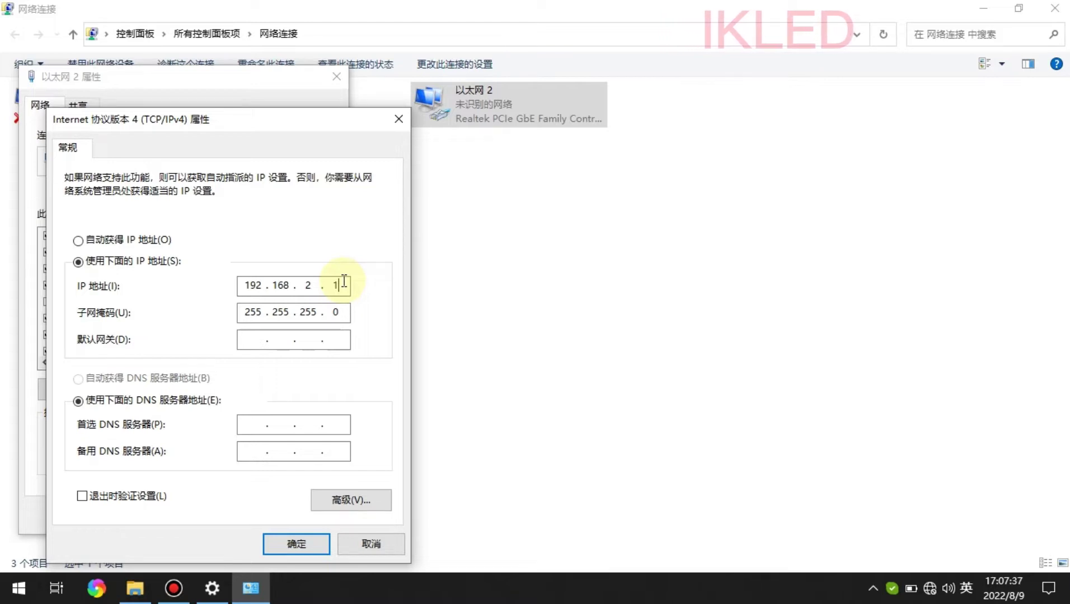
{"action": "left_click", "coordinate": [316, 542]}
{"action": "left_click", "coordinate": [234, 515]}
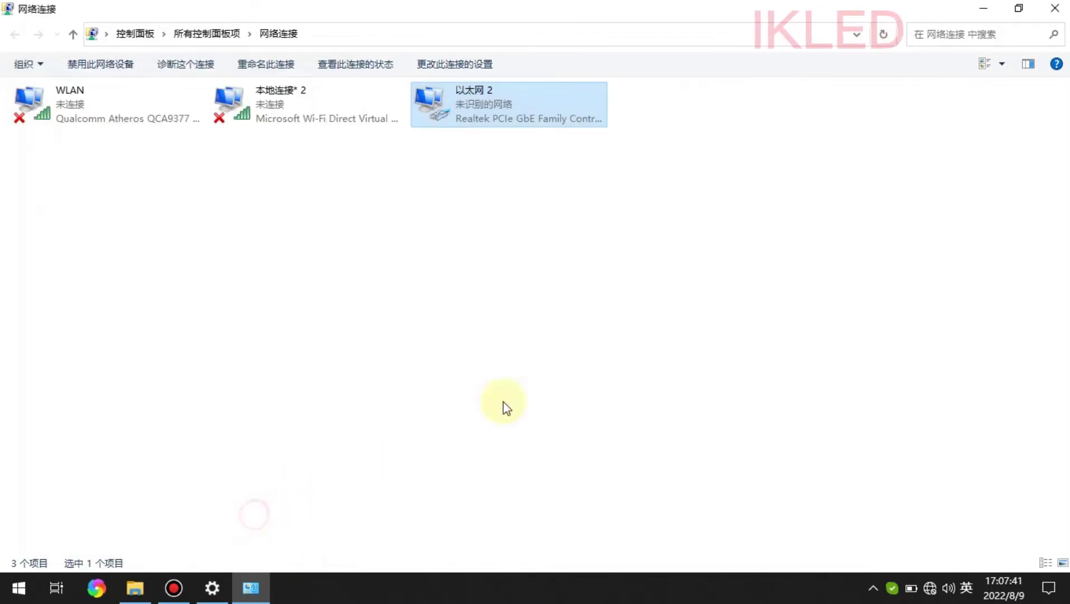
{"action": "left_click", "coordinate": [1054, 10]}
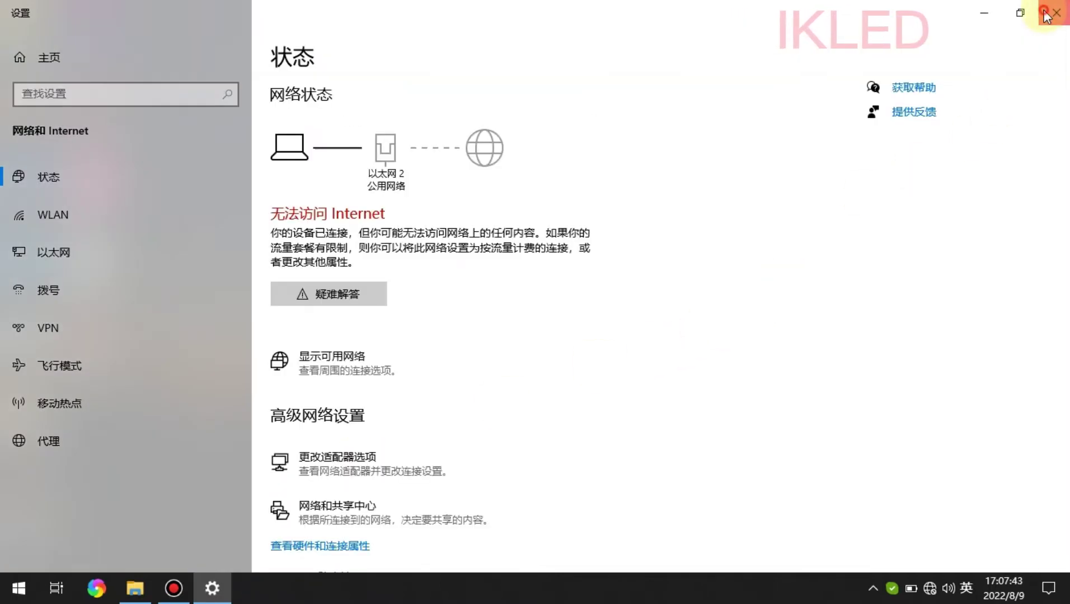
{"action": "left_click", "coordinate": [1055, 7]}
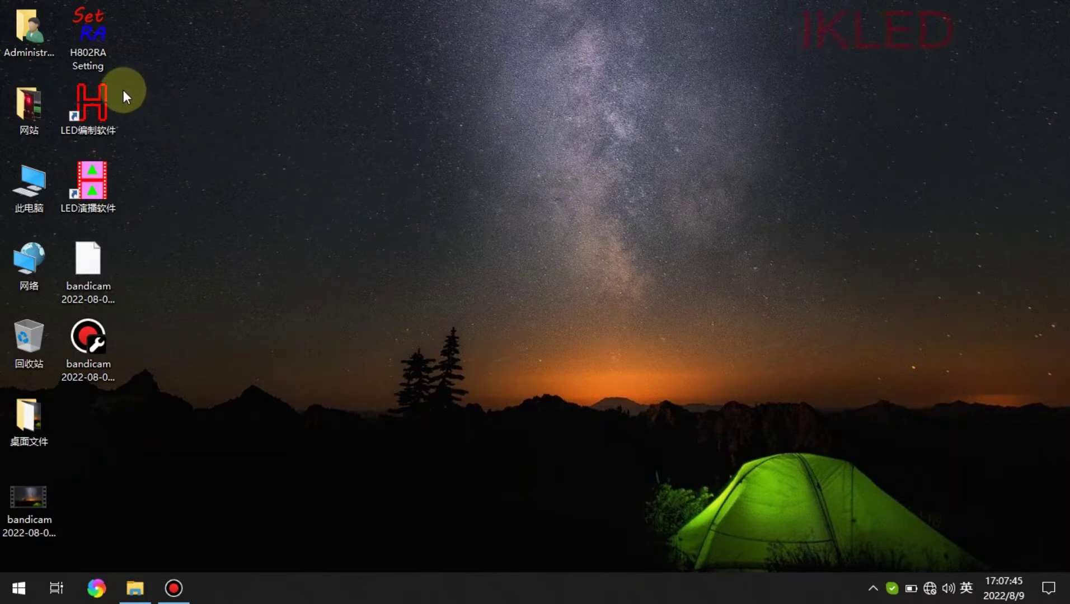
- Launch H802RA Setting from the desktop and switch its interface language to English
{"action": "double_click", "coordinate": [98, 32]}
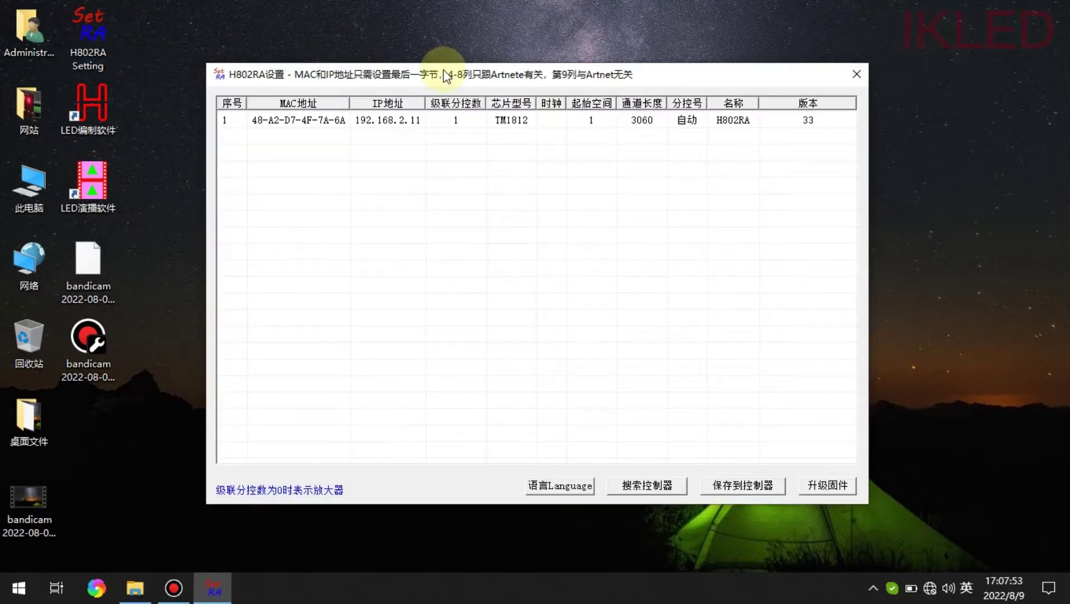
{"action": "left_click_drag", "start_coordinate": [445, 77], "coordinate": [355, 35]}
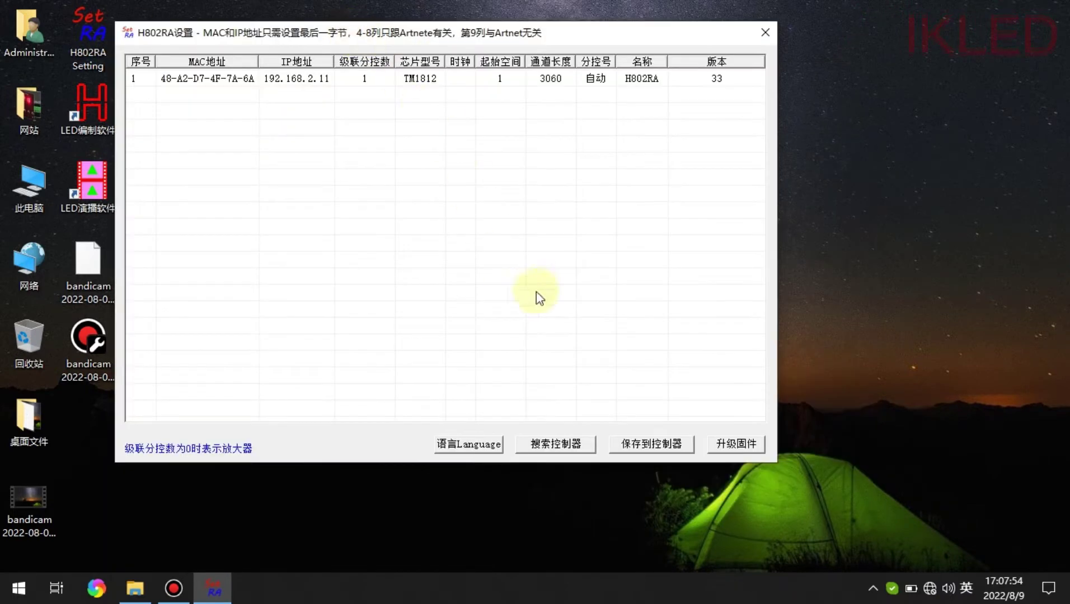
{"action": "left_click", "coordinate": [467, 445]}
{"action": "left_click_drag", "start_coordinate": [551, 29], "coordinate": [482, 18]}
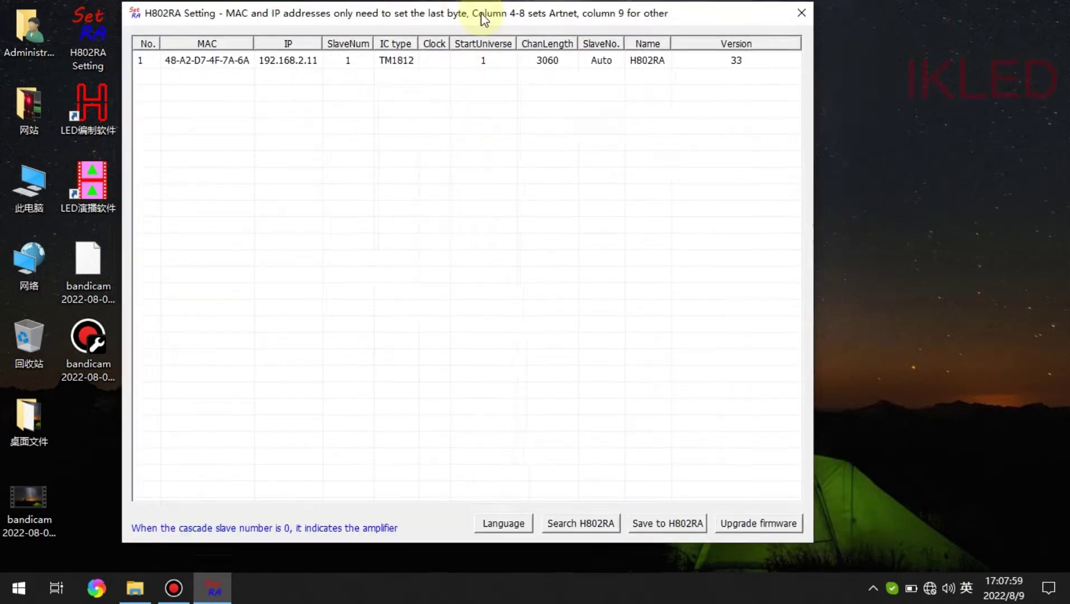
- Examine the editable last byte of the controller's IP address and move the H802RA Setting window aside
{"action": "double_click", "coordinate": [292, 61]}
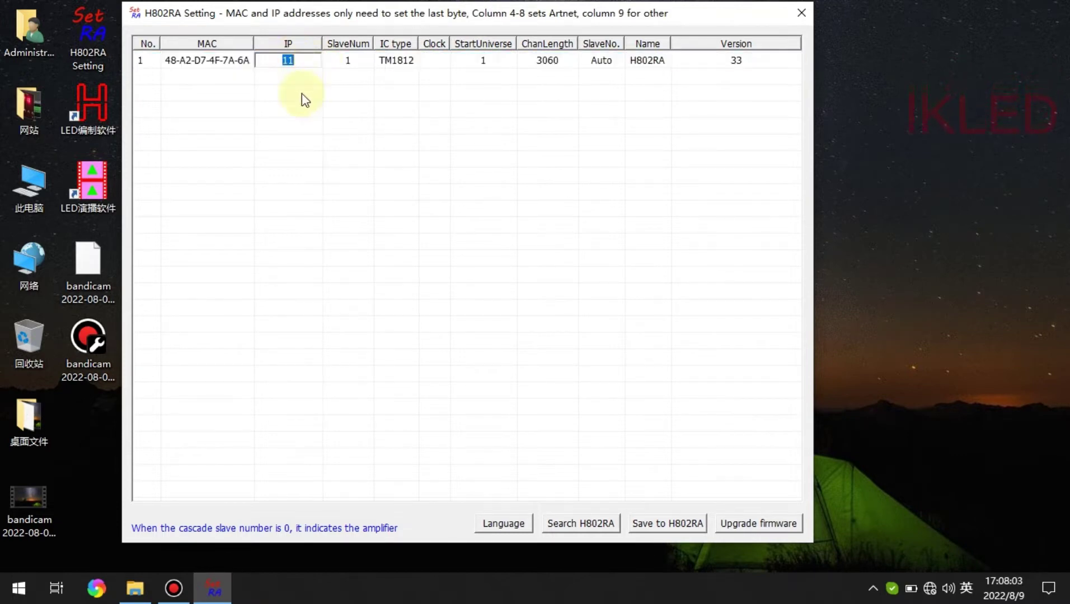
{"action": "key", "text": "Return"}
{"action": "left_click_drag", "start_coordinate": [362, 22], "coordinate": [601, 26]}
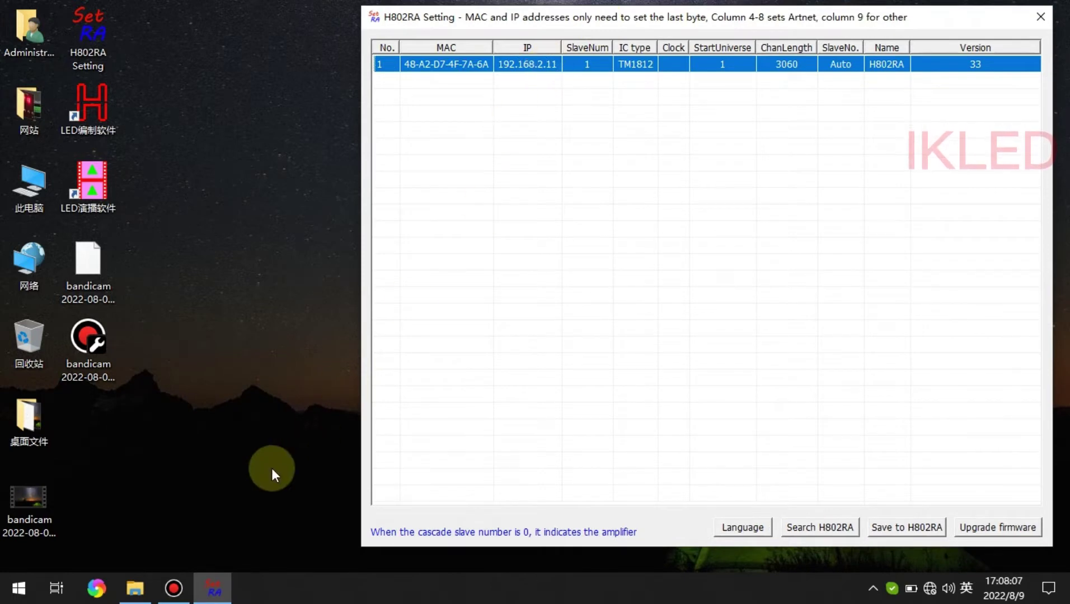
- Return to the Windows network settings and reopen the TCP/IPv4 properties of the 以太网 2 adapter
{"action": "right_click", "coordinate": [935, 591]}
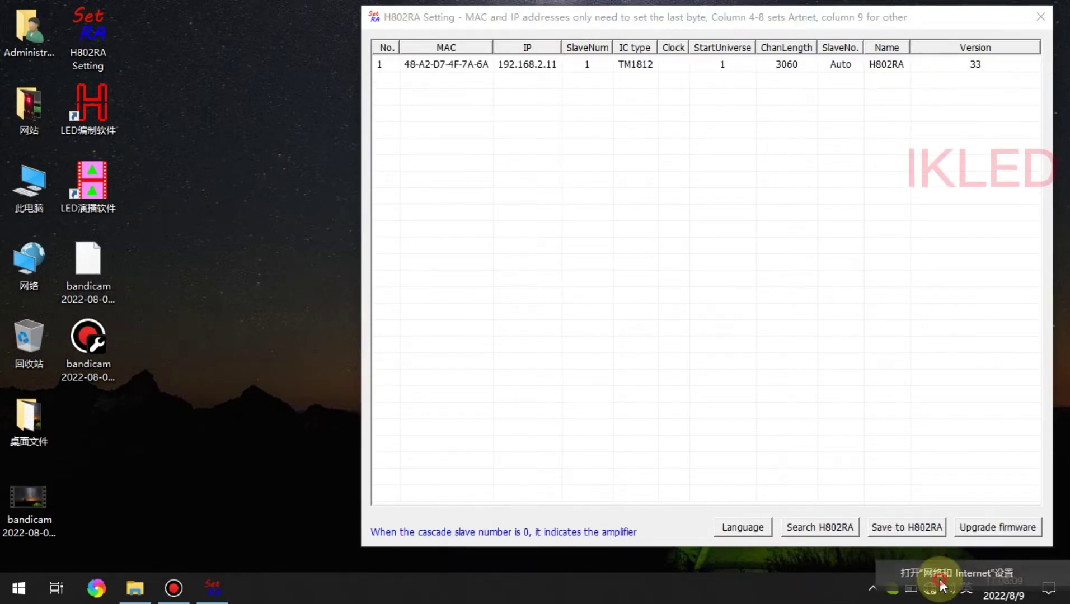
{"action": "left_click", "coordinate": [951, 573]}
{"action": "left_click", "coordinate": [90, 250]}
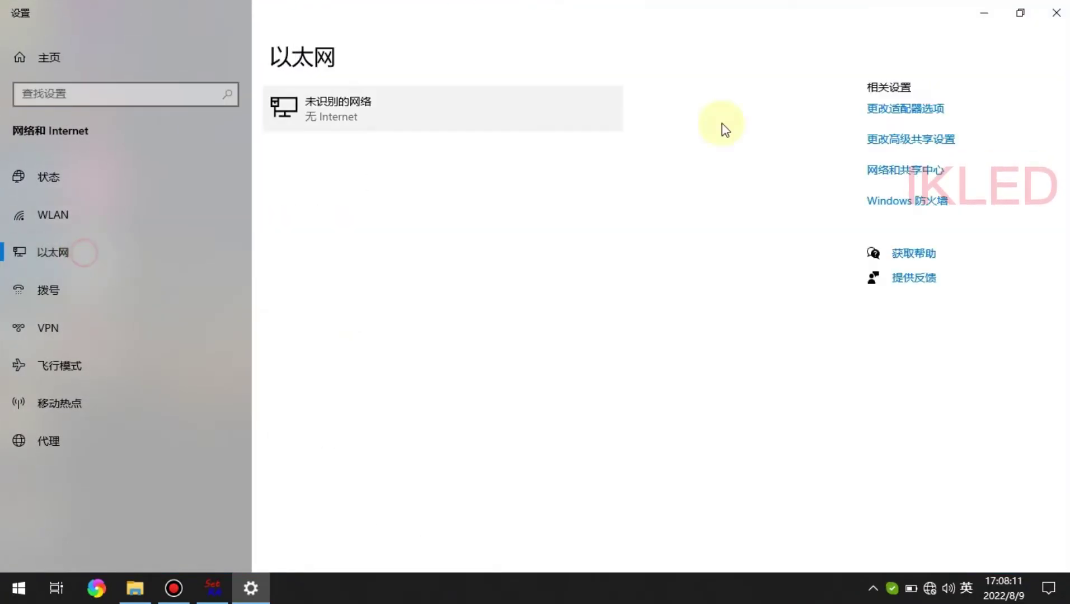
{"action": "left_click", "coordinate": [927, 115]}
{"action": "left_click", "coordinate": [509, 114]}
{"action": "right_click", "coordinate": [508, 118]}
{"action": "left_click", "coordinate": [543, 271]}
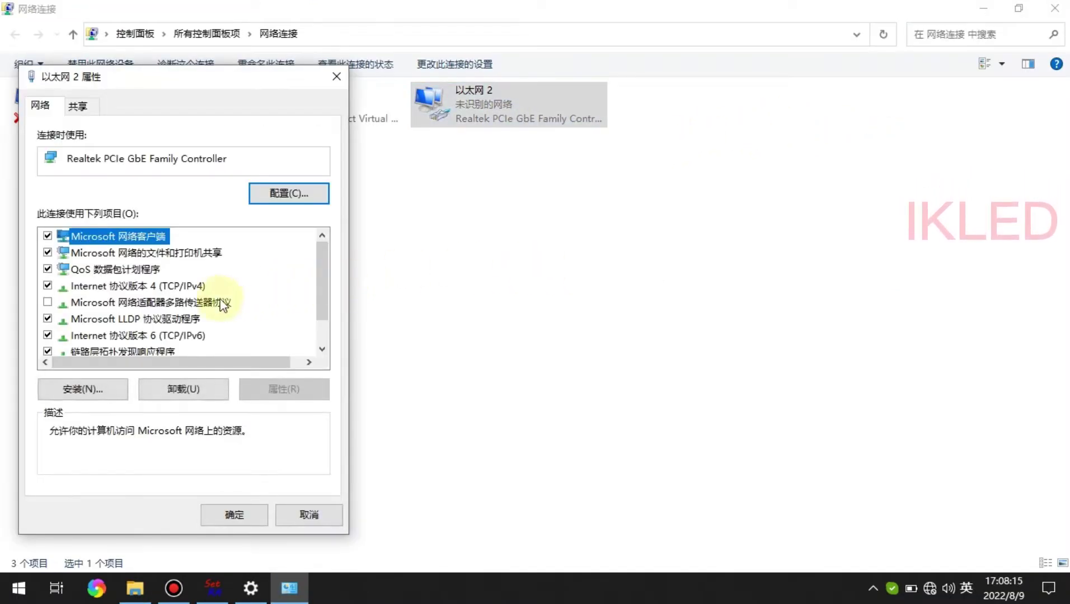
{"action": "double_click", "coordinate": [192, 286]}
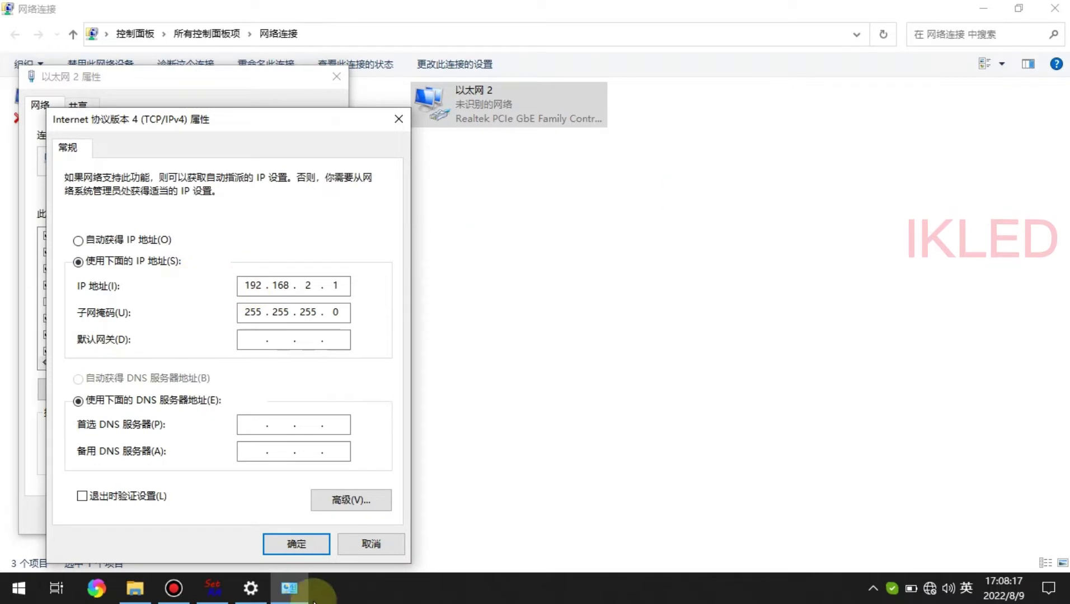
- Bring up the H802RA Setting window and place it beside the TCP/IPv4 properties dialog
{"action": "left_click", "coordinate": [214, 593]}
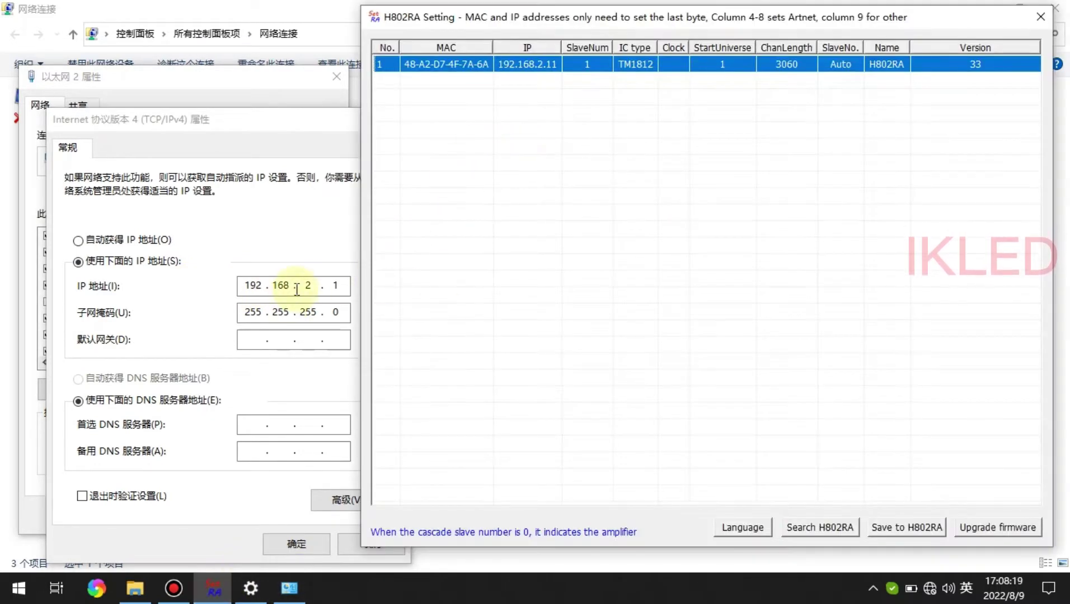
{"action": "left_click", "coordinate": [263, 286]}
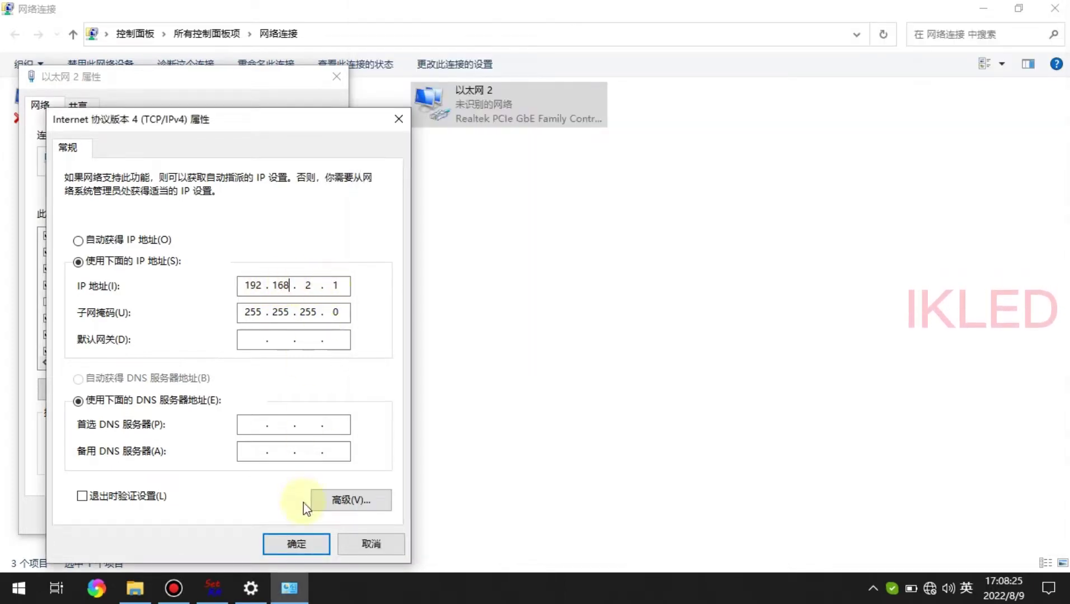
{"action": "left_click", "coordinate": [216, 588]}
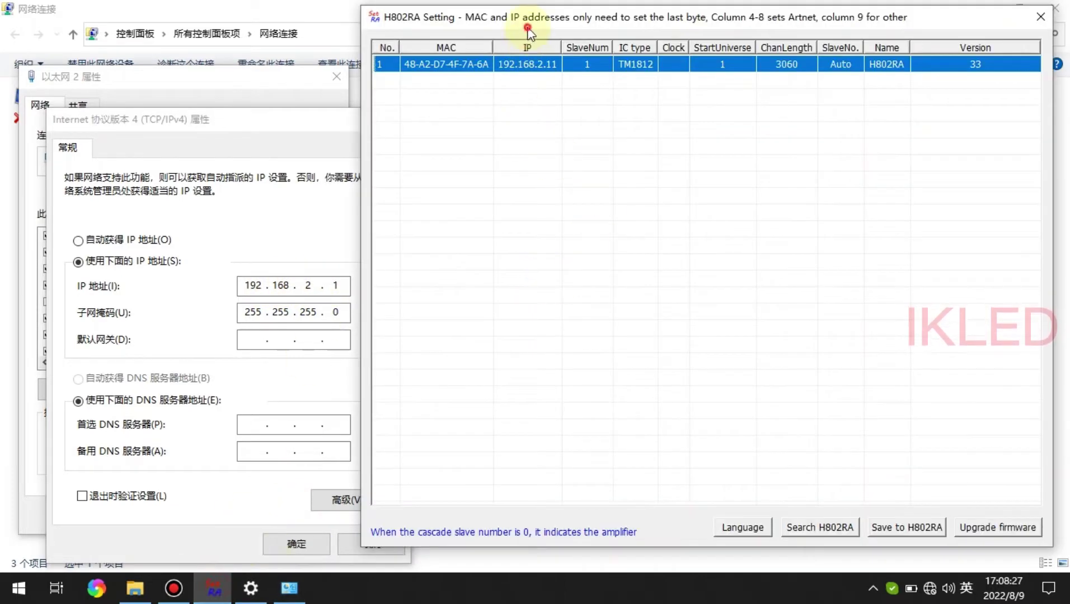
{"action": "left_click_drag", "start_coordinate": [531, 31], "coordinate": [656, 55]}
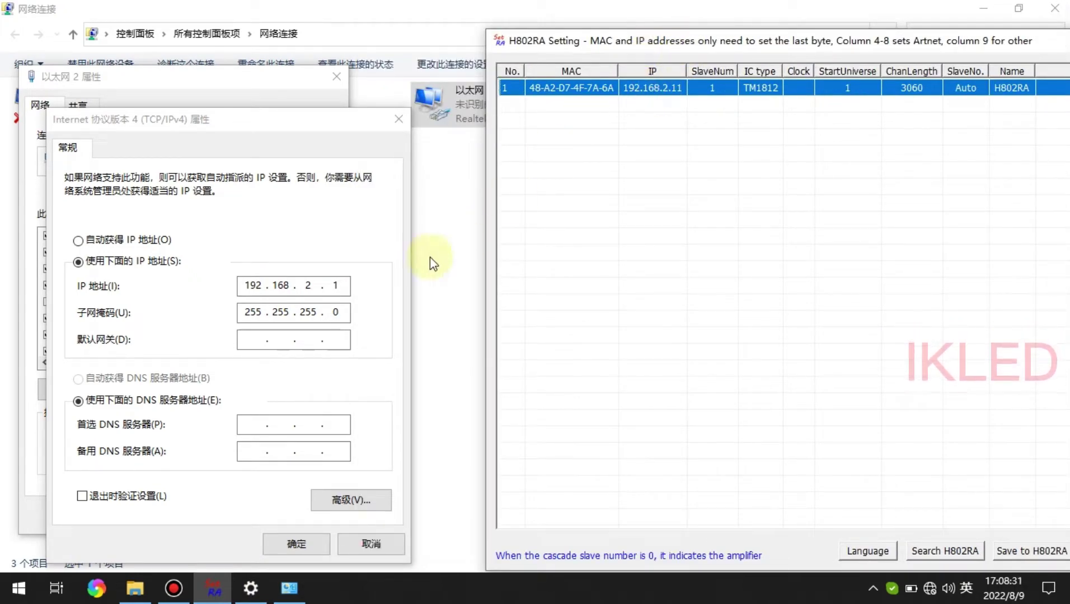
- Compare the first three parts and the last byte of the computer's IP address with the controller's IP in H802RA Setting
{"action": "left_click", "coordinate": [260, 287]}
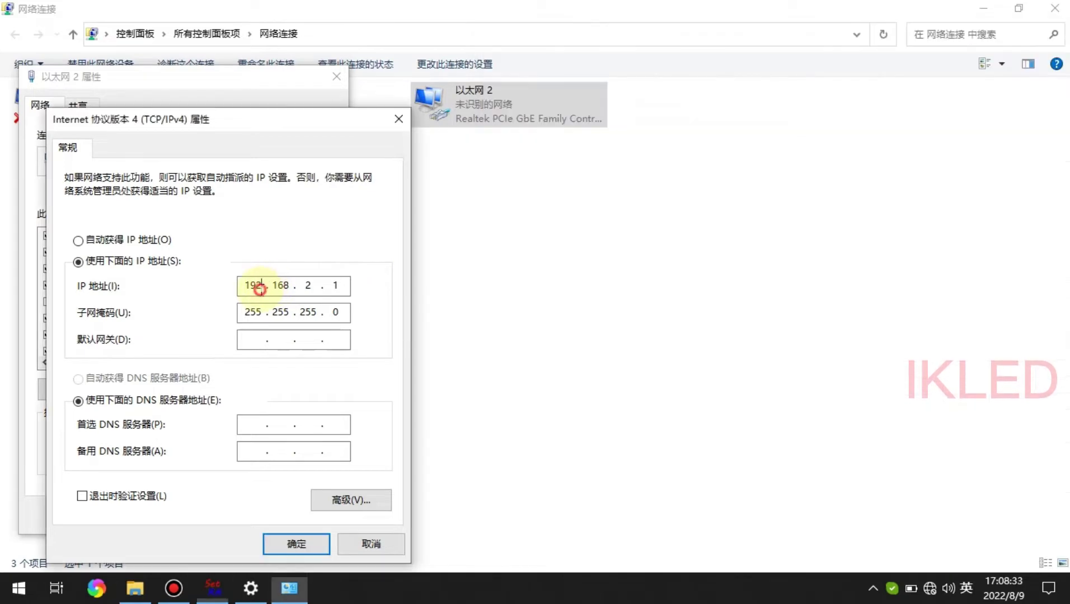
{"action": "left_click", "coordinate": [308, 286]}
{"action": "key", "text": "super+t"}
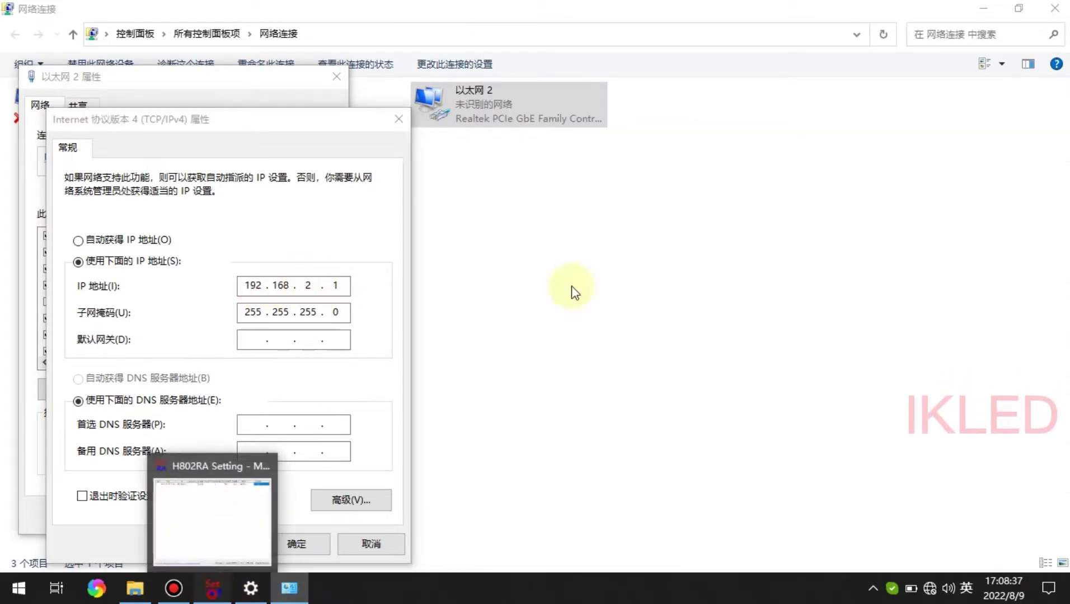
{"action": "key", "text": "Return"}
{"action": "left_click", "coordinate": [644, 89]}
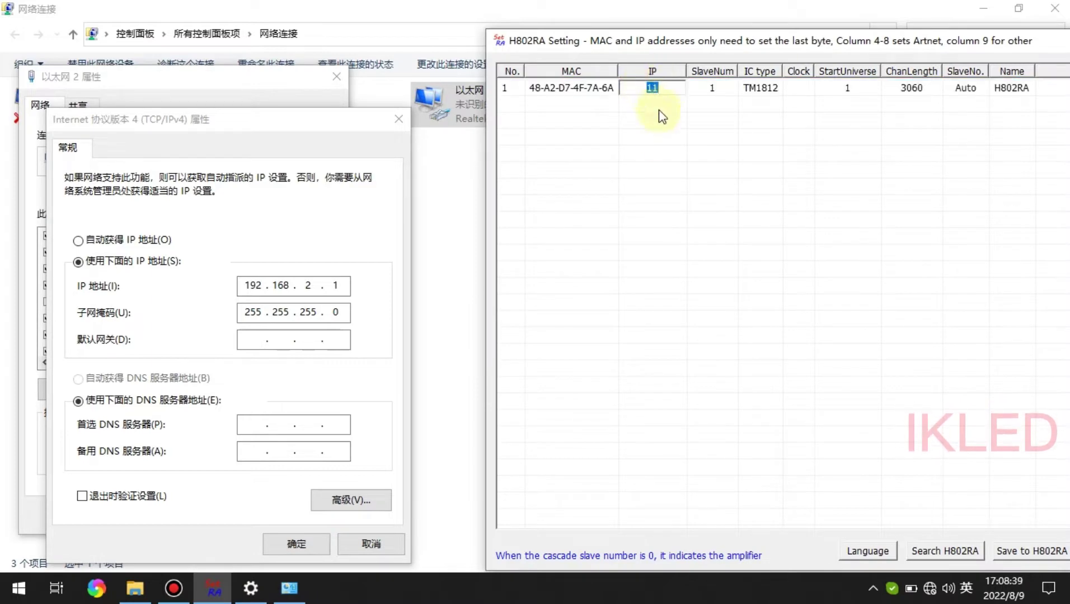
{"action": "left_click", "coordinate": [660, 134]}
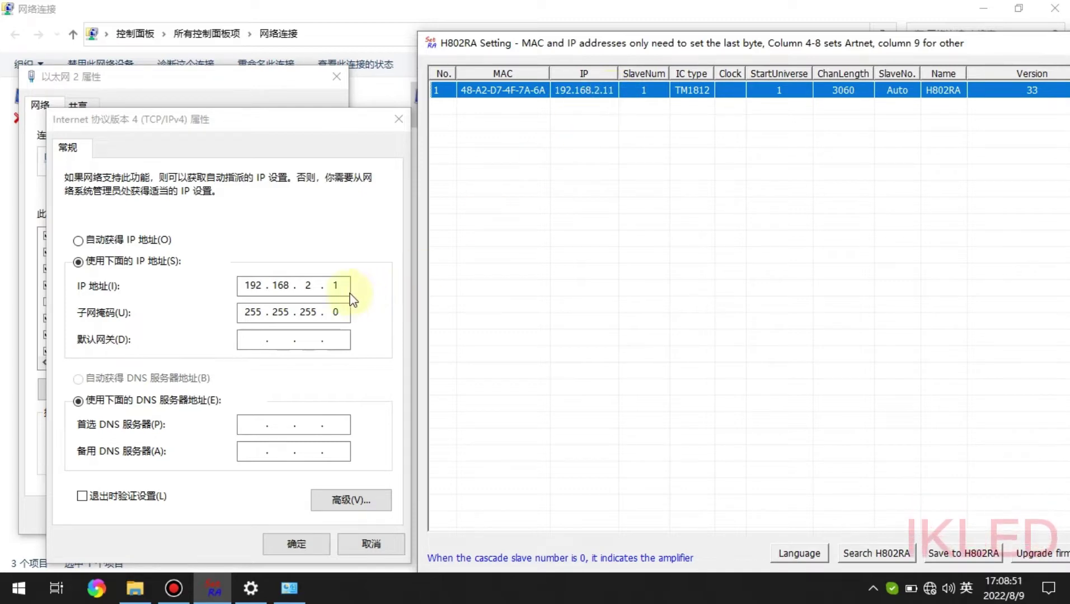
{"action": "double_click", "coordinate": [608, 89]}
{"action": "left_click", "coordinate": [587, 121]}
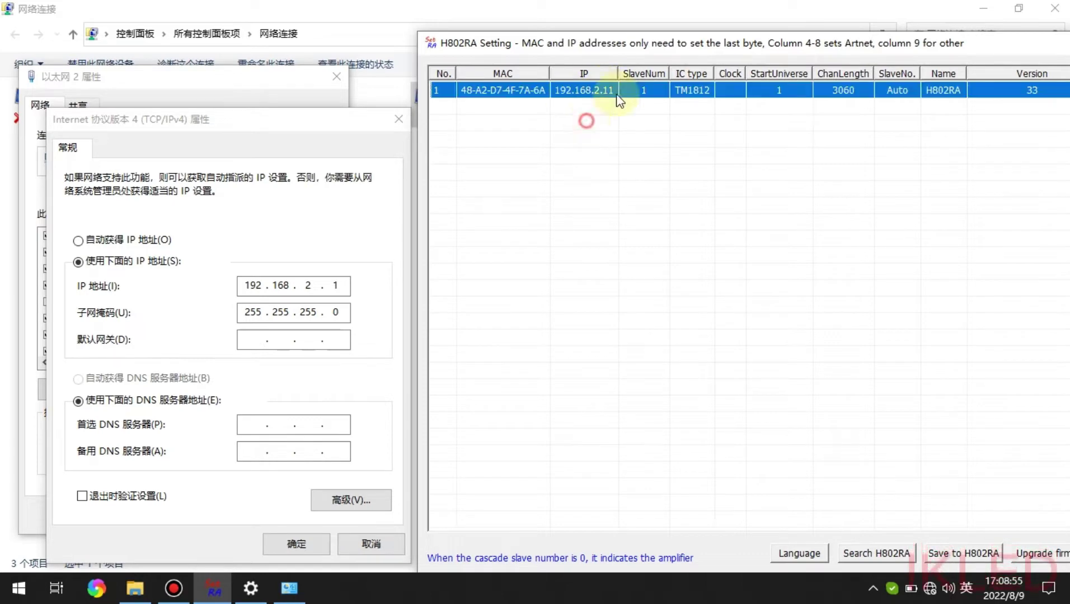
- Move H802RA Setting over the network dialogs, widen the SlaveNum column slightly, and examine the controller's SlaveNum and IC type fields
{"action": "left_click_drag", "start_coordinate": [659, 35], "coordinate": [391, 20]}
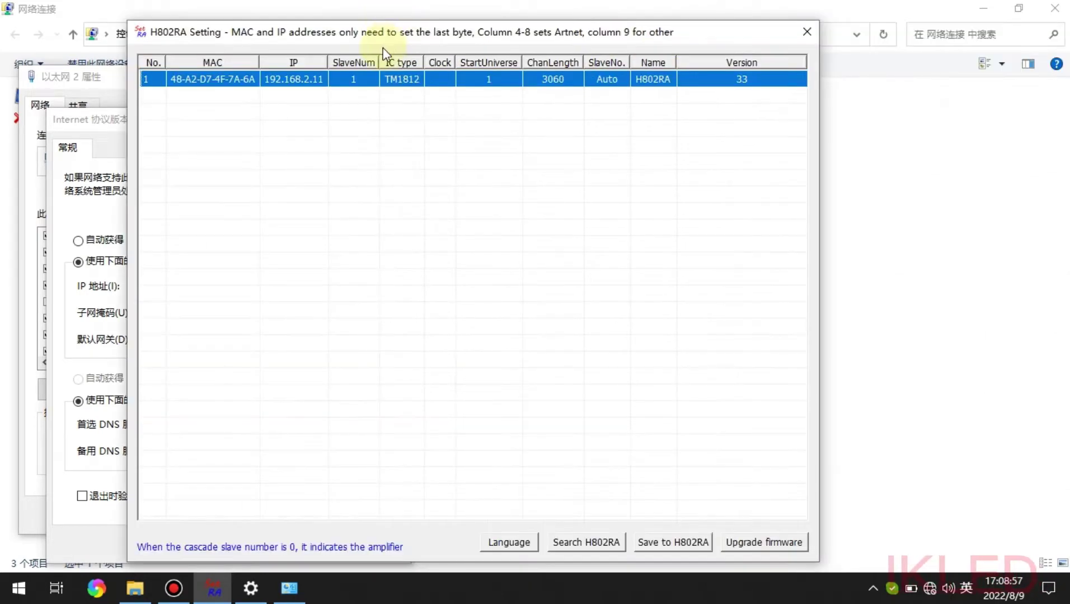
{"action": "left_click_drag", "start_coordinate": [380, 60], "coordinate": [392, 60]}
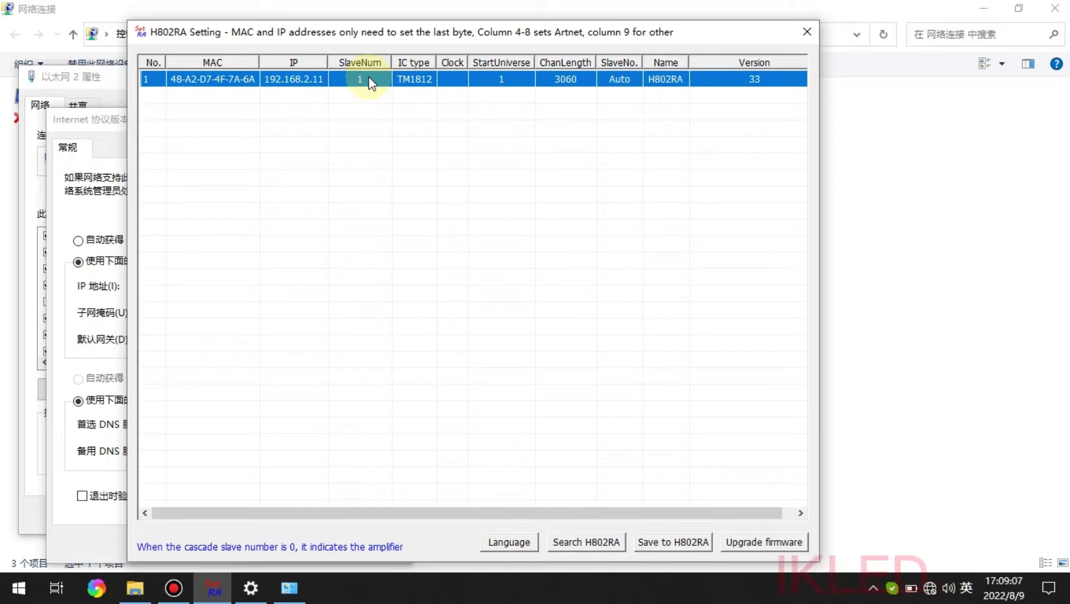
{"action": "left_click", "coordinate": [370, 82]}
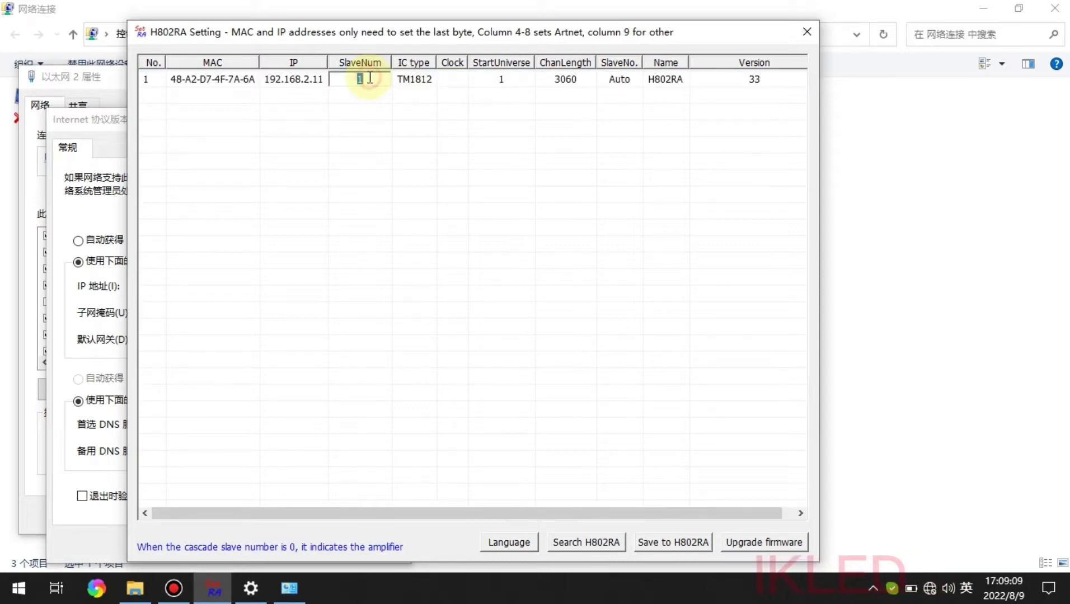
{"action": "left_click", "coordinate": [365, 129]}
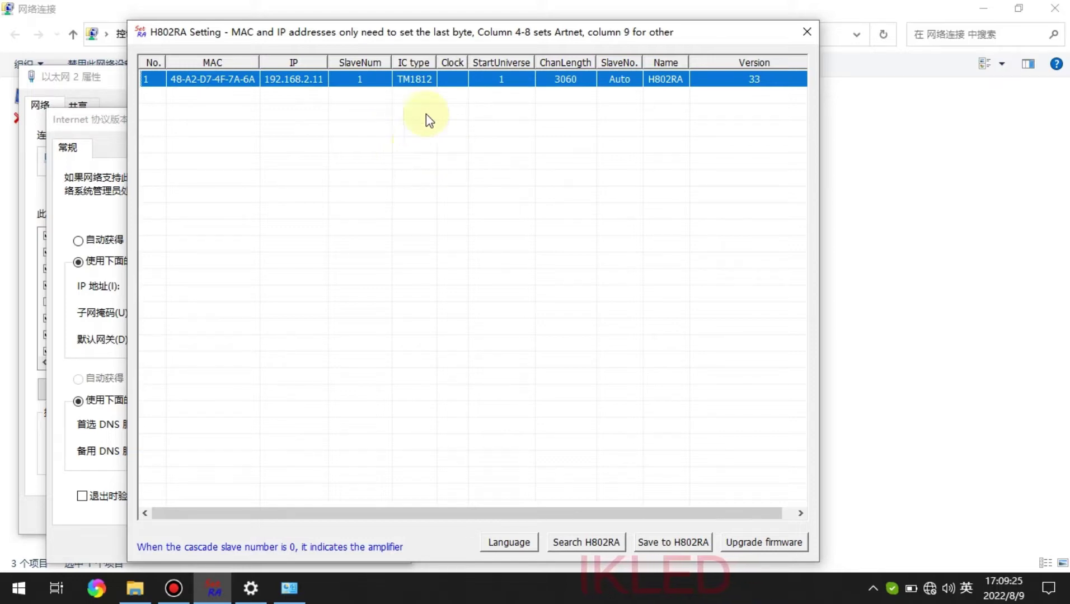
{"action": "left_click", "coordinate": [416, 79]}
{"action": "left_click", "coordinate": [425, 134]}
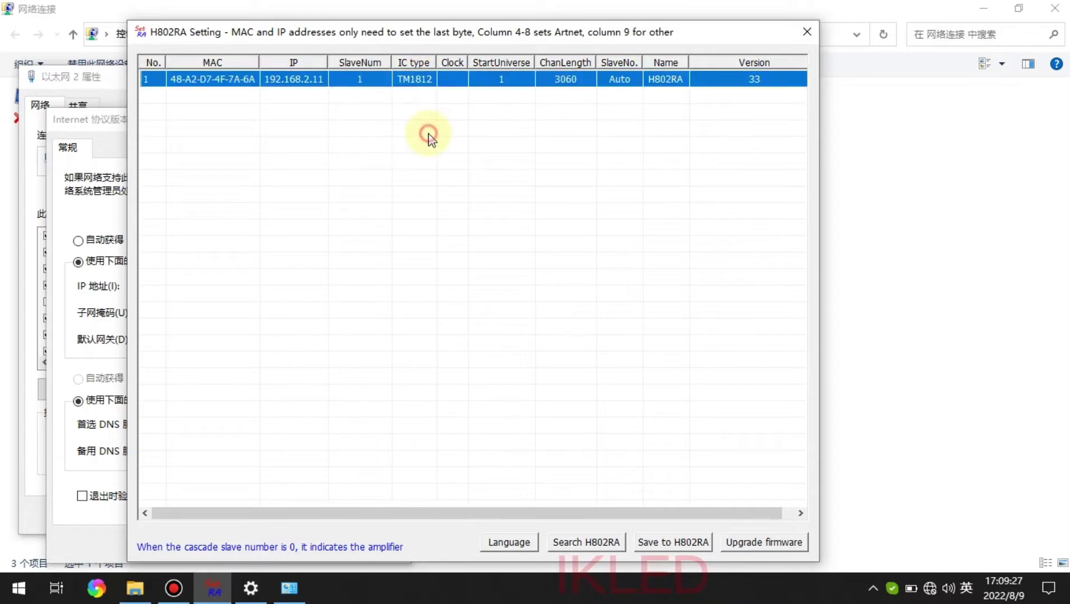
- Examine the IC types available for the controller, choosing TM1812 in the list
{"action": "left_click", "coordinate": [418, 81]}
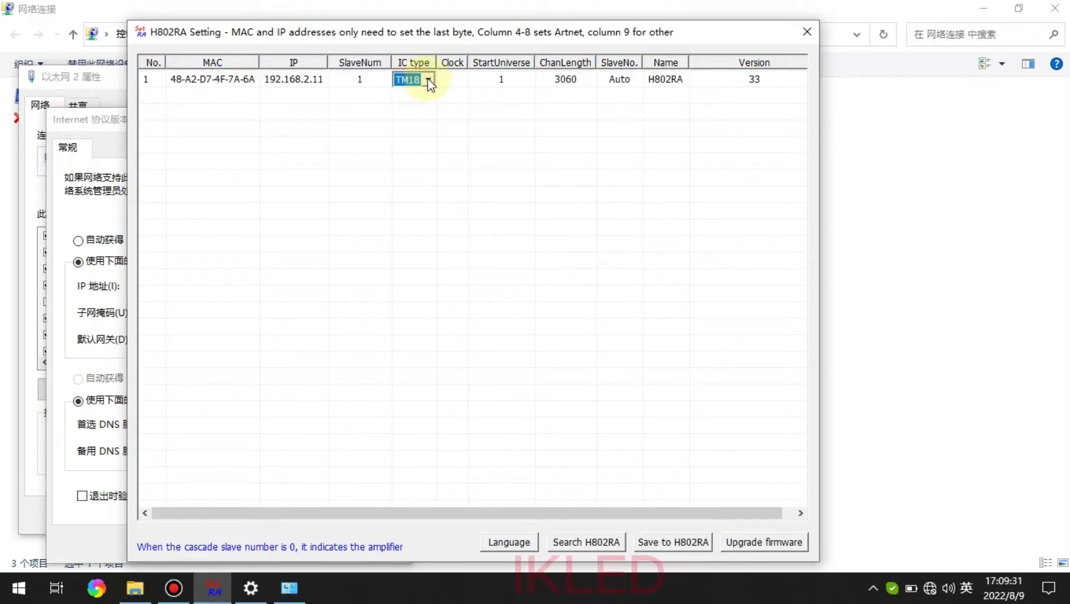
{"action": "left_click", "coordinate": [428, 79]}
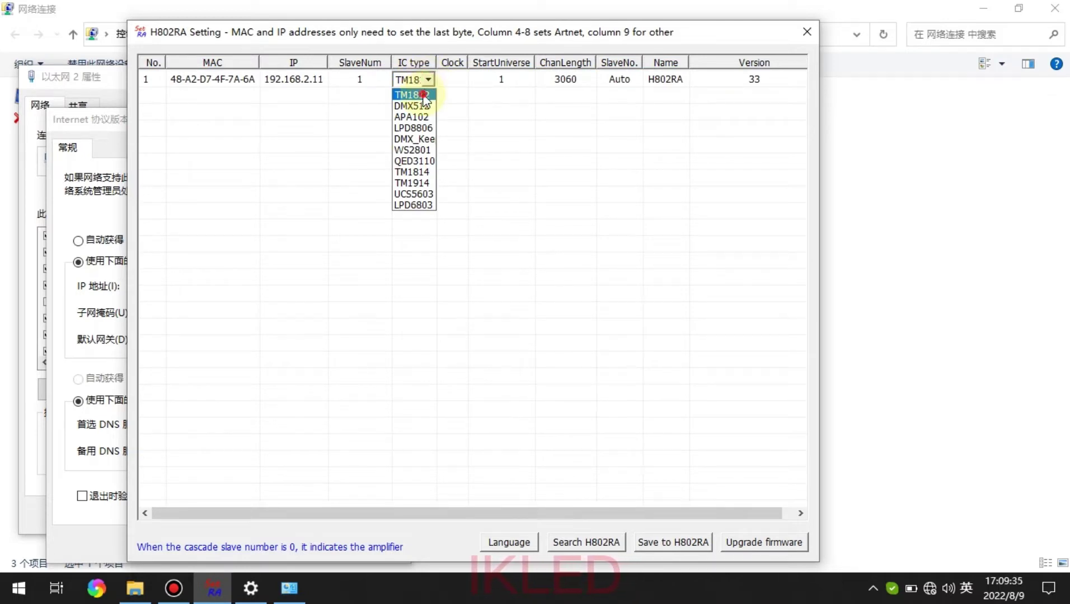
{"action": "left_click", "coordinate": [423, 96]}
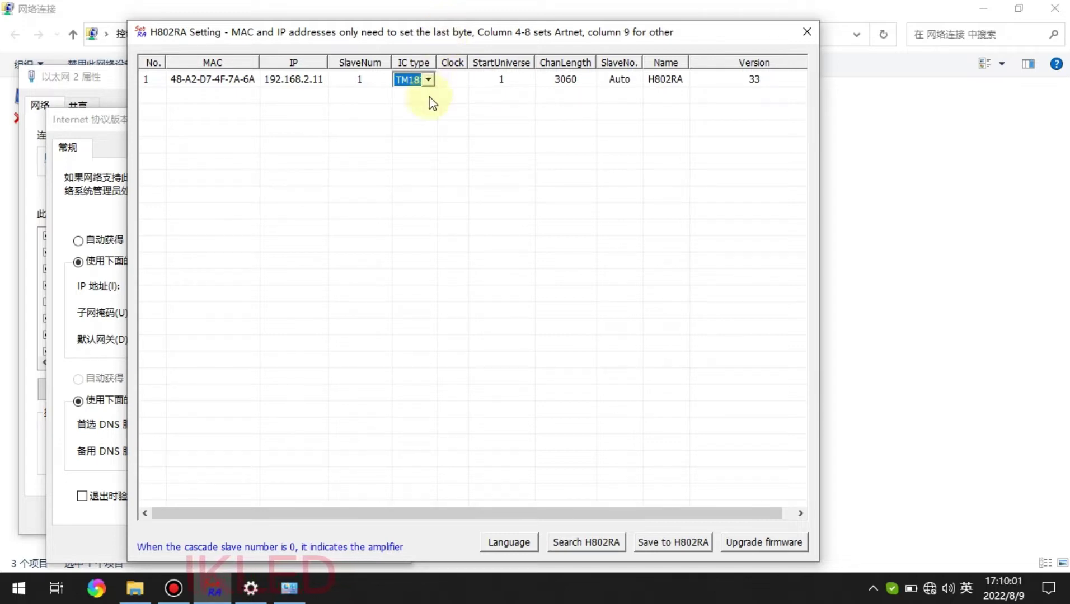
{"action": "left_click", "coordinate": [428, 80]}
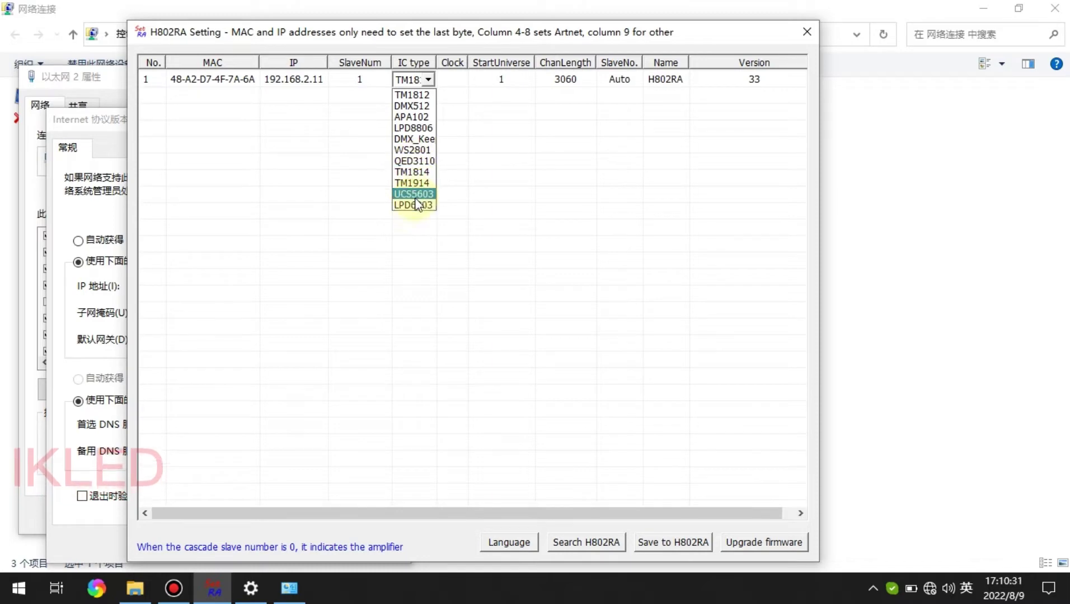
{"action": "left_click", "coordinate": [454, 35]}
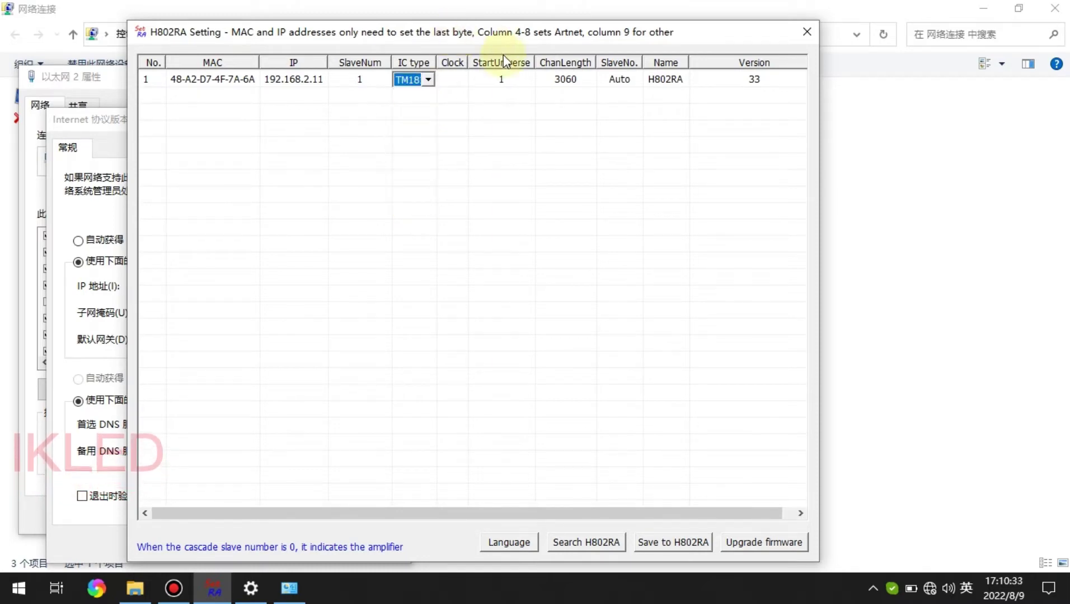
- Examine the controller's StartUniverse field and the available ChanLength options, widening the ChanLength column slightly
{"action": "left_click", "coordinate": [499, 80]}
{"action": "left_click", "coordinate": [509, 79]}
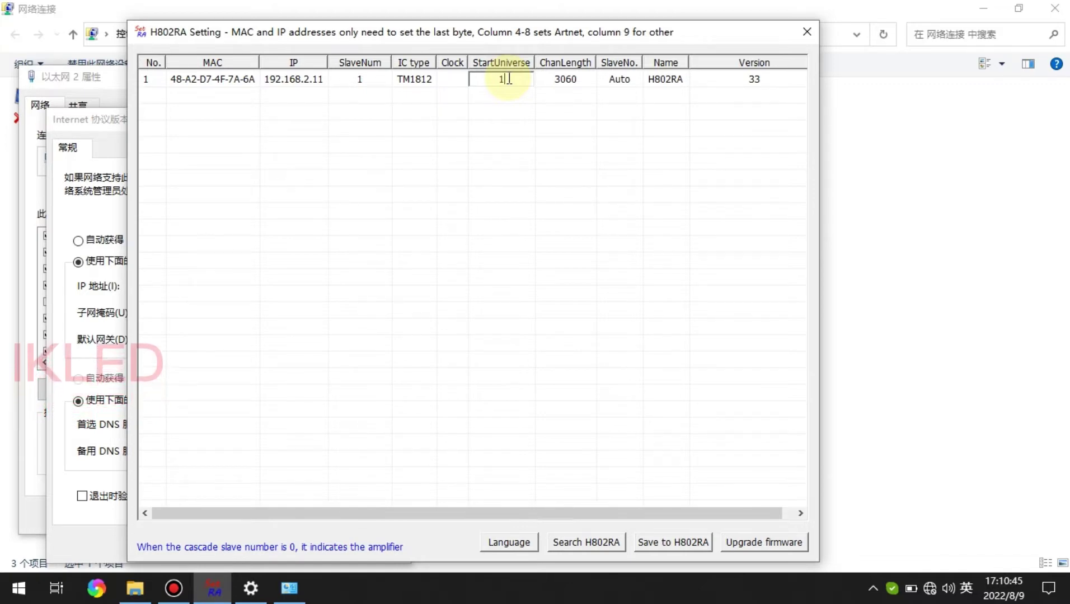
{"action": "left_click", "coordinate": [574, 79]}
{"action": "left_click", "coordinate": [575, 84]}
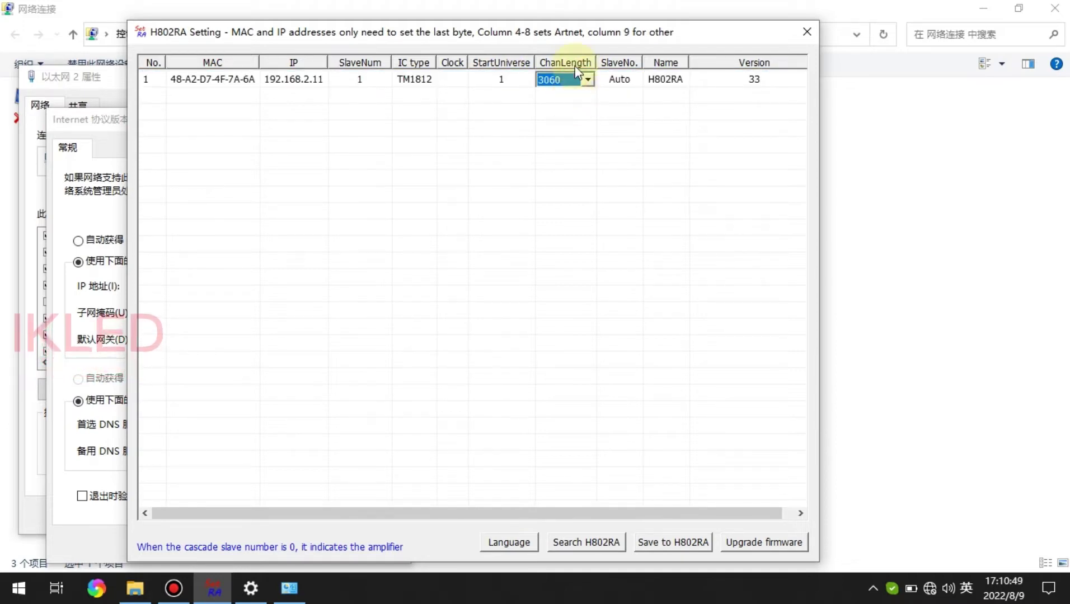
{"action": "left_click_drag", "start_coordinate": [596, 60], "coordinate": [599, 60]}
{"action": "left_click", "coordinate": [592, 78]}
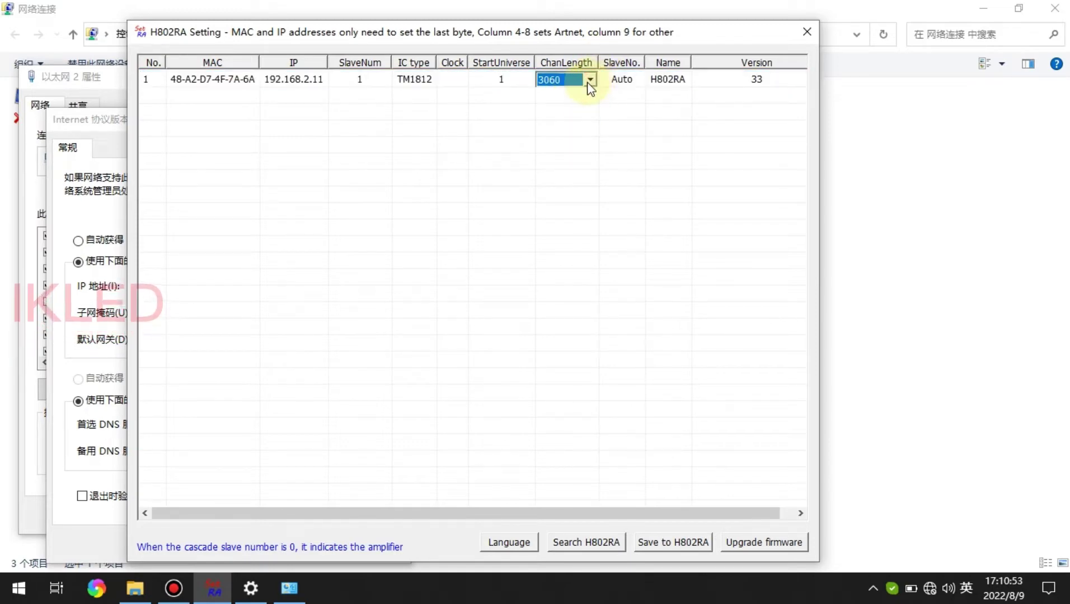
{"action": "left_click", "coordinate": [589, 79]}
{"action": "scroll", "coordinate": [582, 135], "scroll_direction": "up", "scroll_amount": 1}
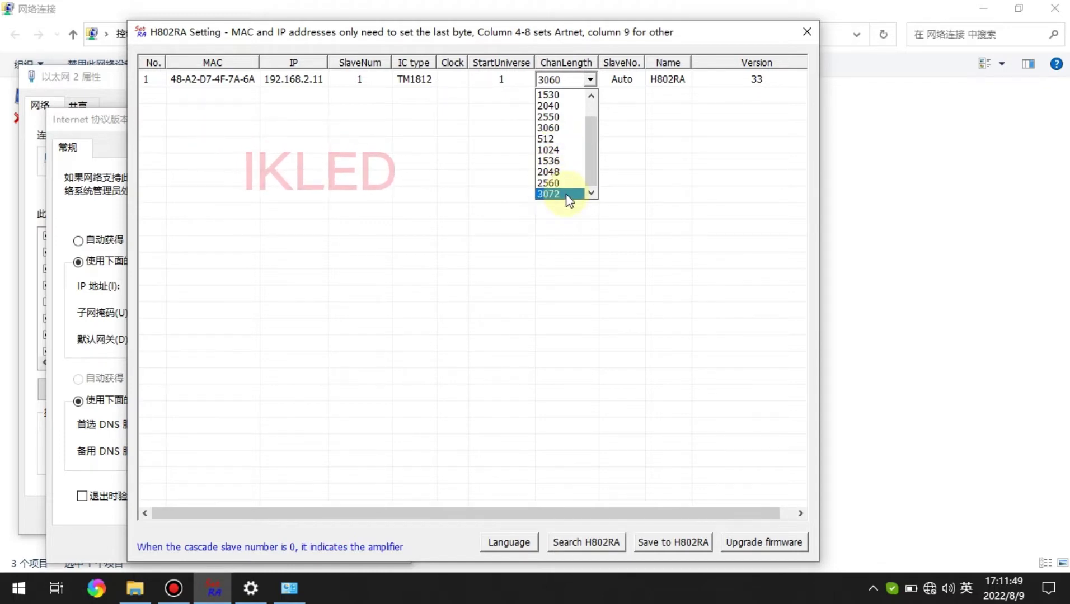
{"action": "left_click", "coordinate": [628, 33]}
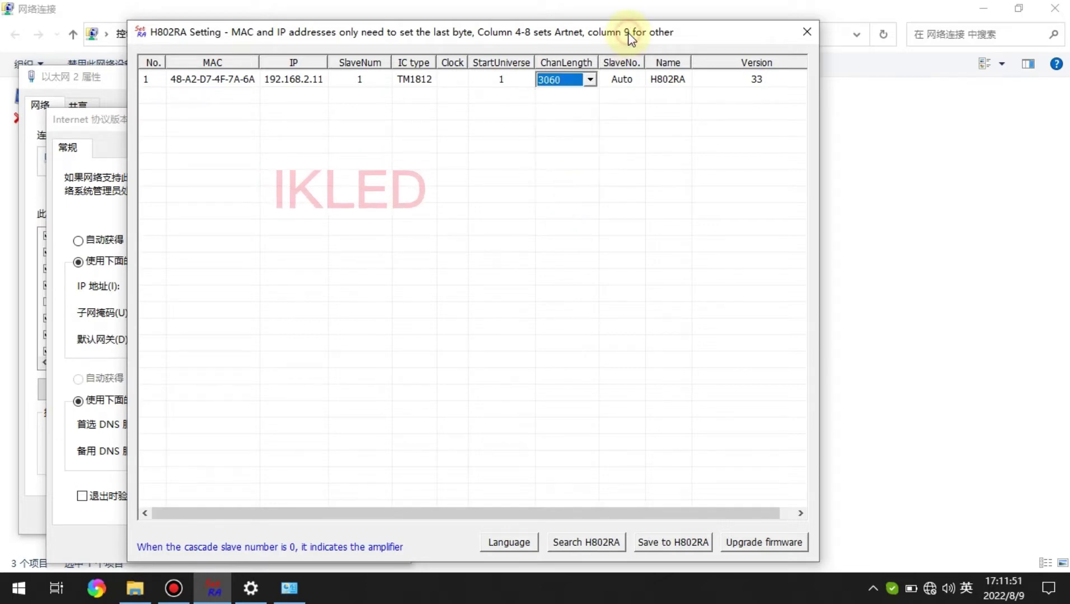
- Check the controller's SlaveNo. and Name fields, then save the settings to the H802RA
{"action": "left_click", "coordinate": [626, 80]}
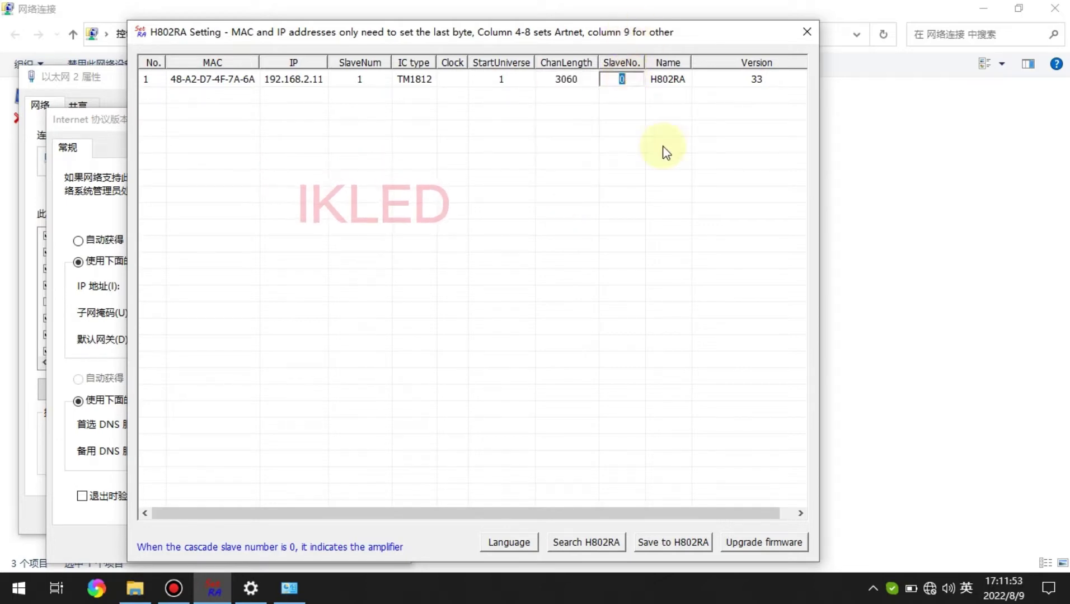
{"action": "left_click", "coordinate": [627, 82]}
{"action": "left_click", "coordinate": [670, 82]}
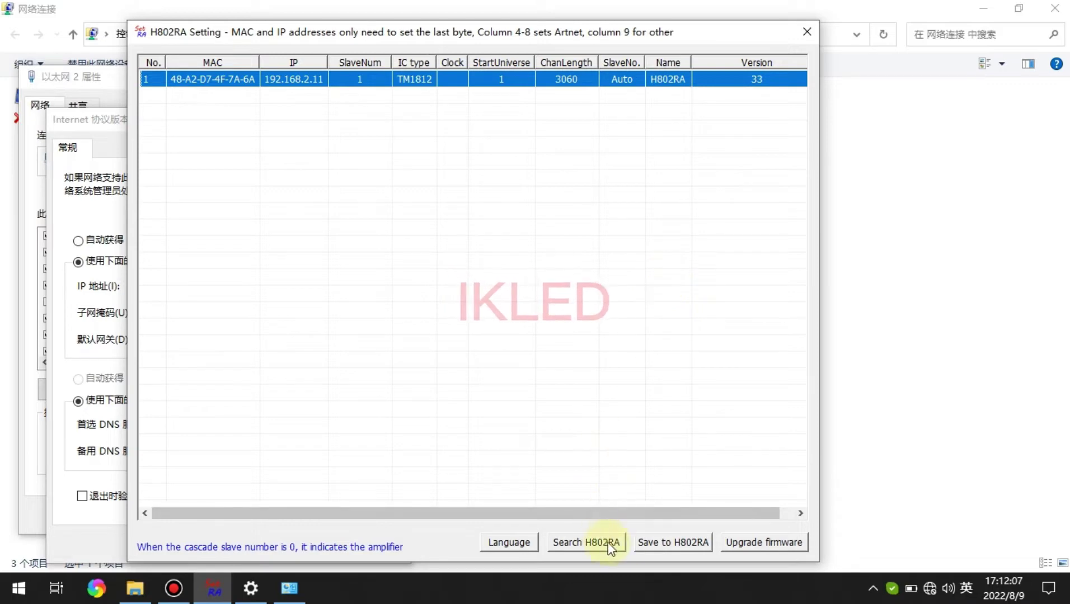
{"action": "left_click", "coordinate": [674, 543]}
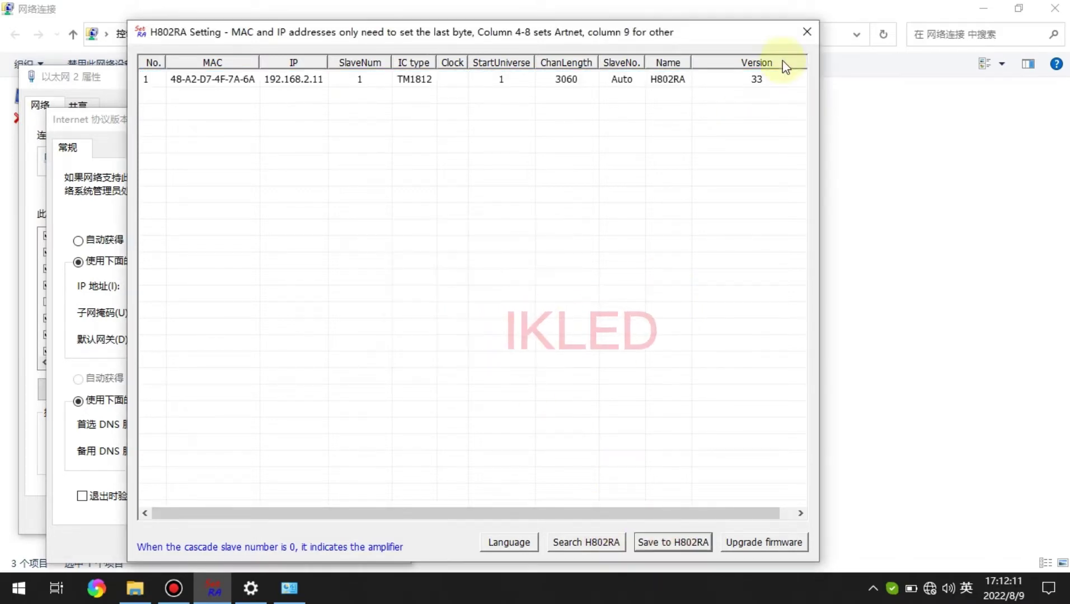
- Close H802RA Setting, the adapter property dialogs and the Windows network settings, and minimize the network connections window
{"action": "left_click", "coordinate": [805, 32]}
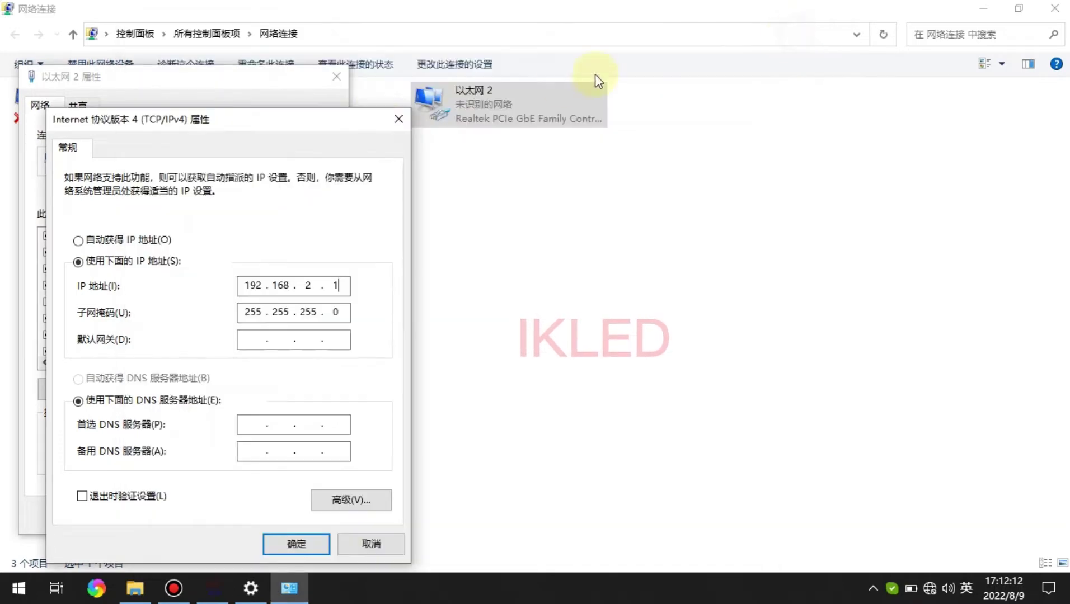
{"action": "left_click", "coordinate": [404, 121]}
{"action": "left_click", "coordinate": [336, 77]}
{"action": "left_click", "coordinate": [983, 9]}
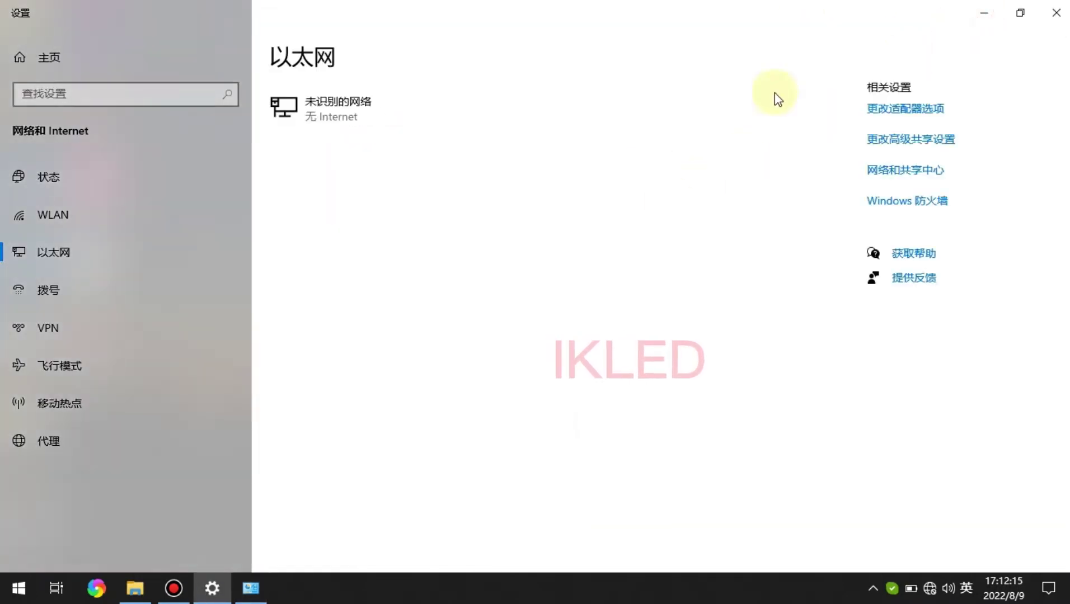
{"action": "left_click", "coordinate": [1054, 13]}
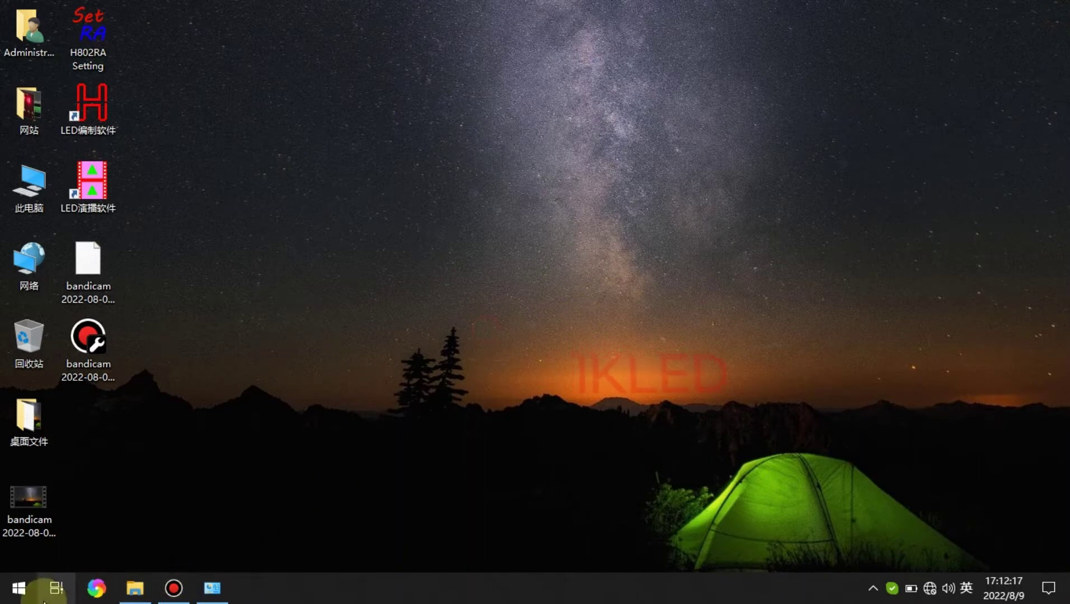
- Launch MADRIX 5 and maximize its window
{"action": "left_click", "coordinate": [18, 587]}
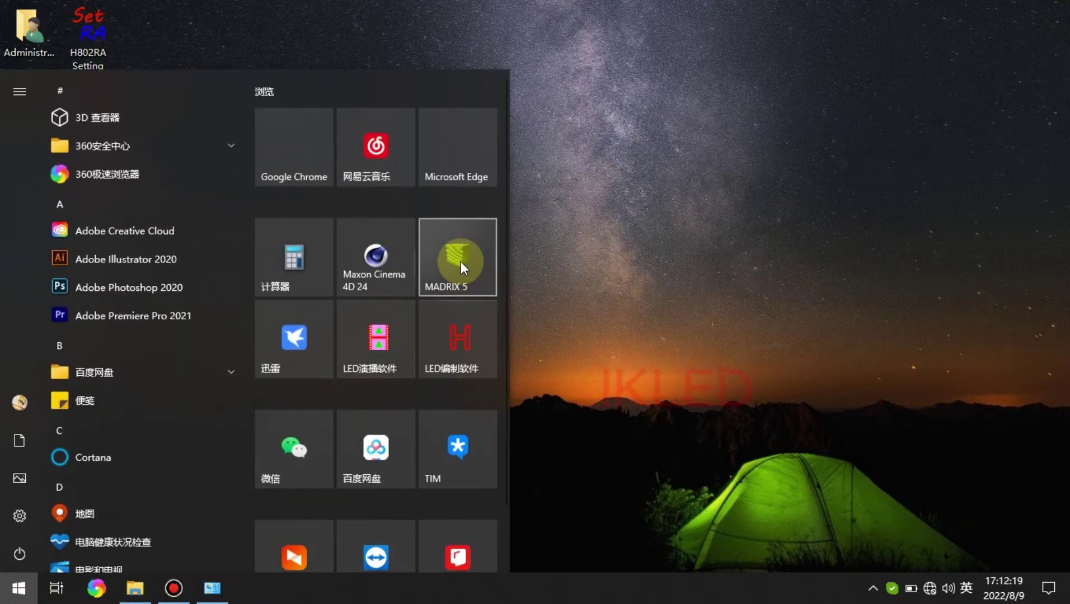
{"action": "left_click", "coordinate": [460, 262]}
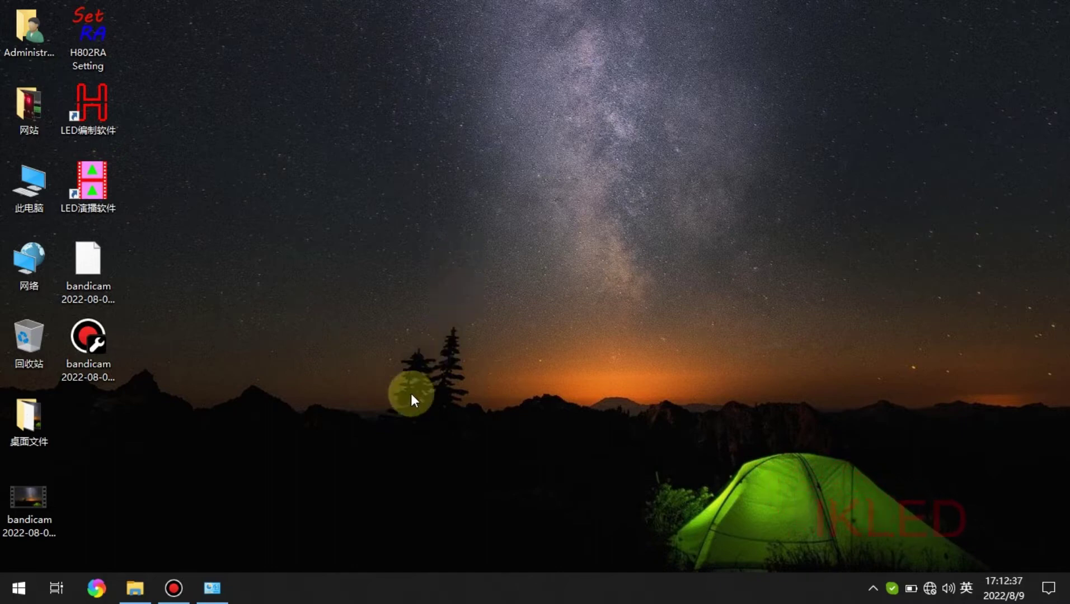
{"action": "left_click", "coordinate": [18, 587]}
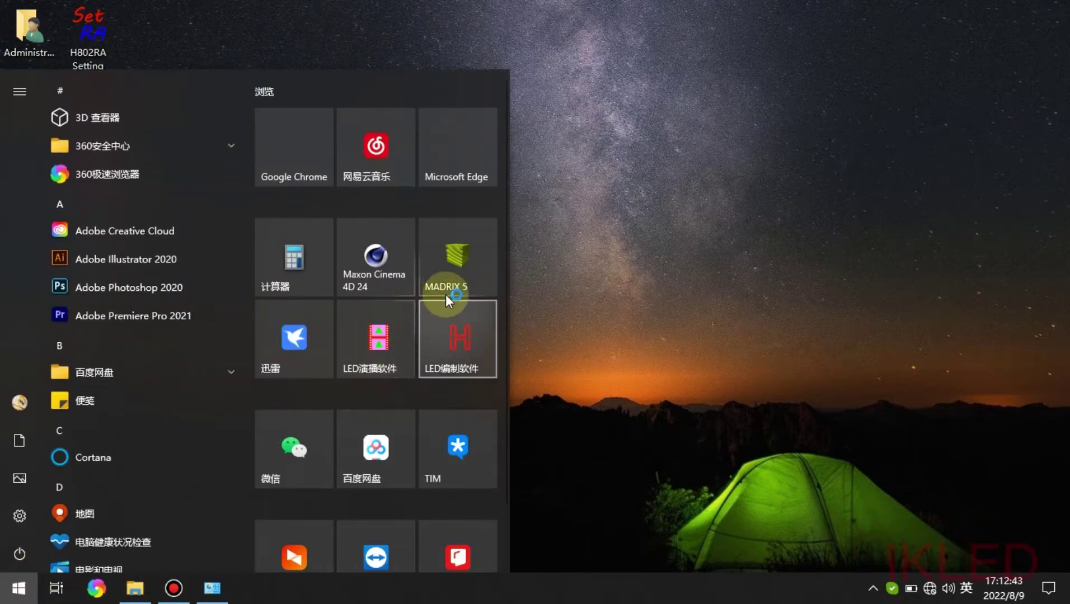
{"action": "left_click", "coordinate": [577, 317]}
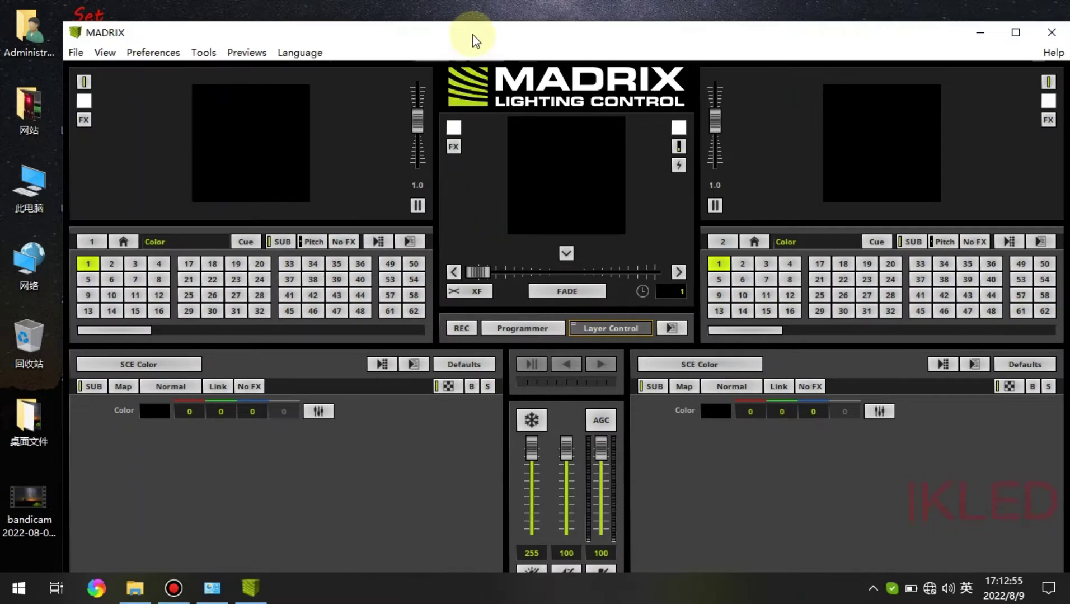
{"action": "double_click", "coordinate": [472, 34]}
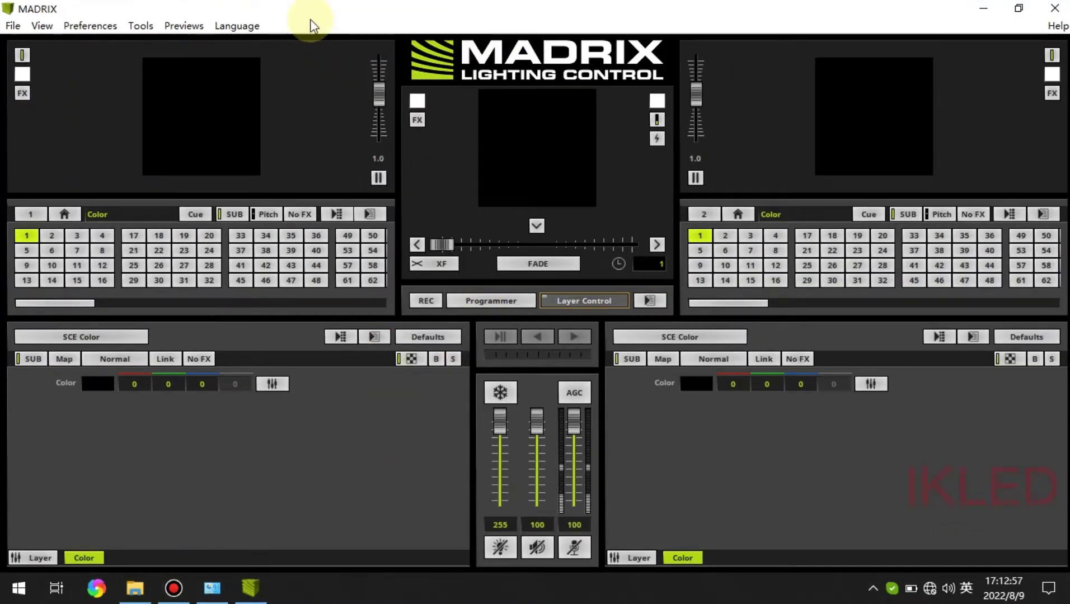
{"action": "left_click", "coordinate": [319, 17]}
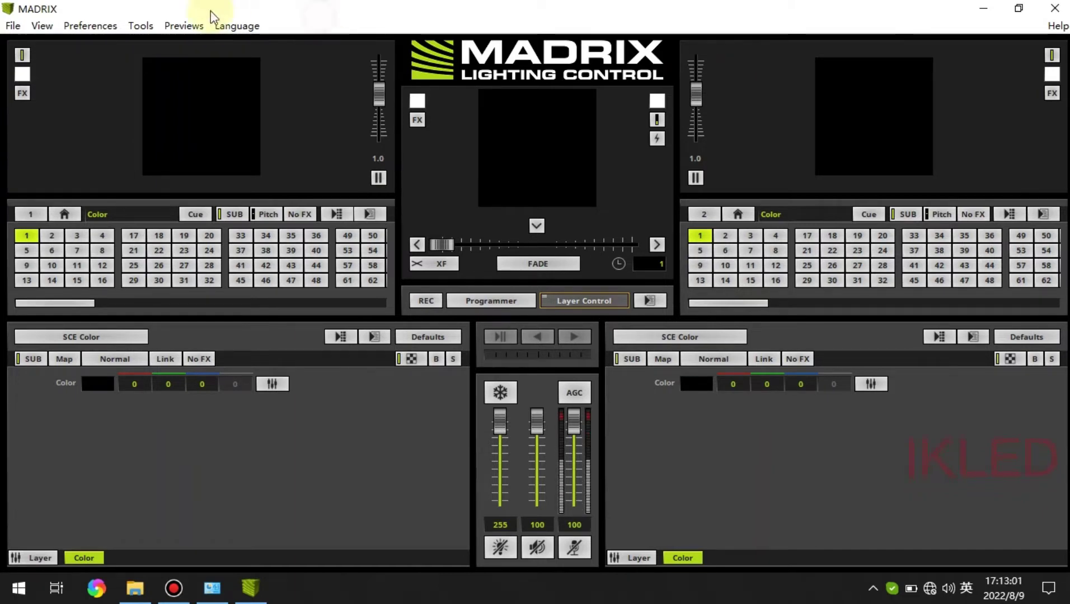
- Open the Device Manager's Art-Net settings and make sure Art-Net and ArtSync are enabled
{"action": "left_click", "coordinate": [76, 29]}
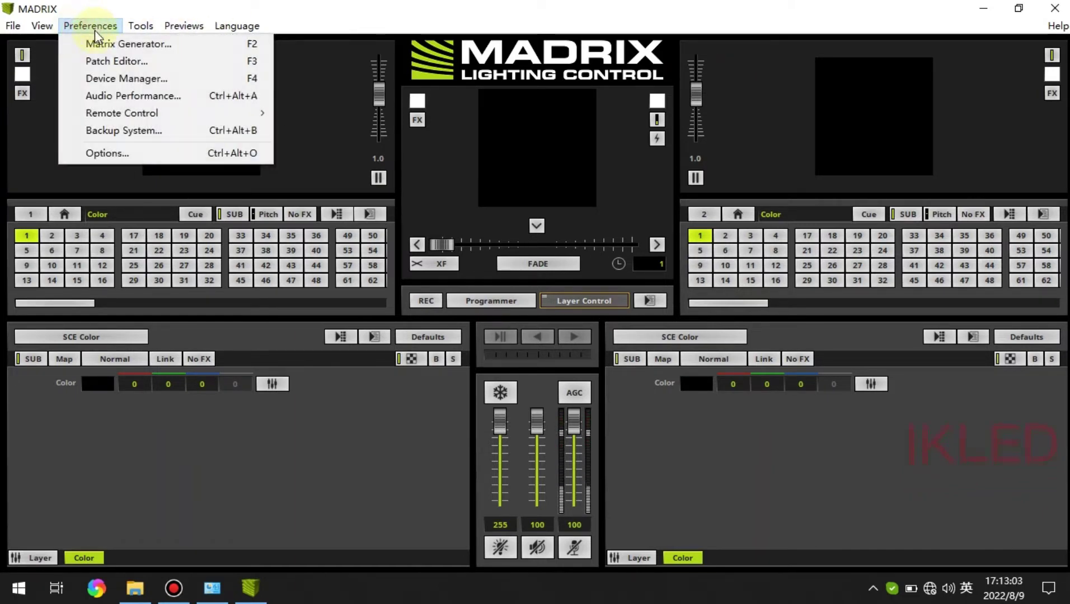
{"action": "left_click", "coordinate": [117, 79]}
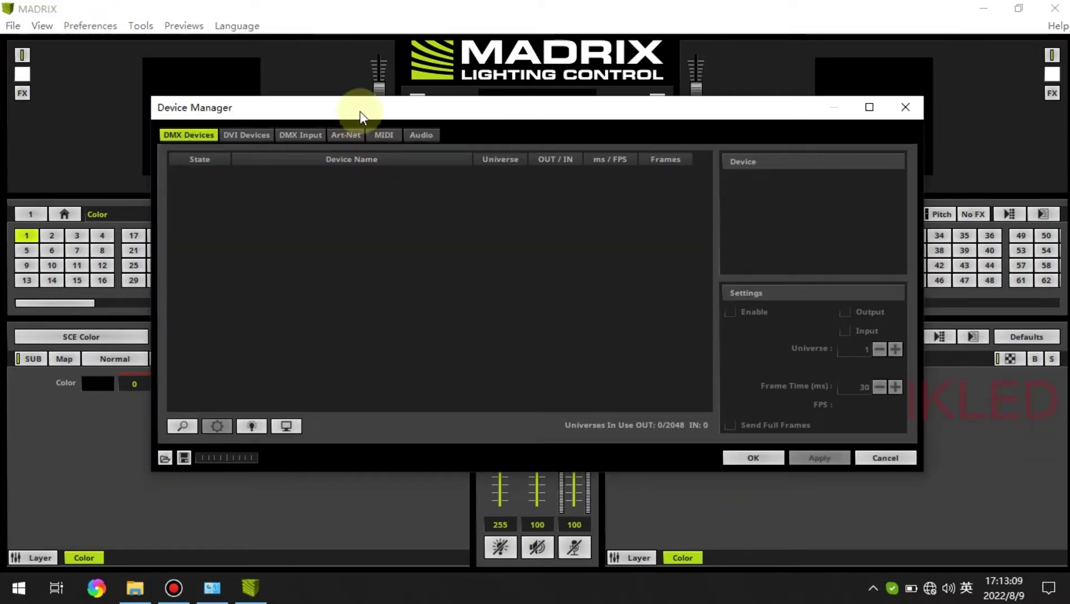
{"action": "left_click_drag", "start_coordinate": [359, 111], "coordinate": [360, 59]}
{"action": "left_click", "coordinate": [348, 82]}
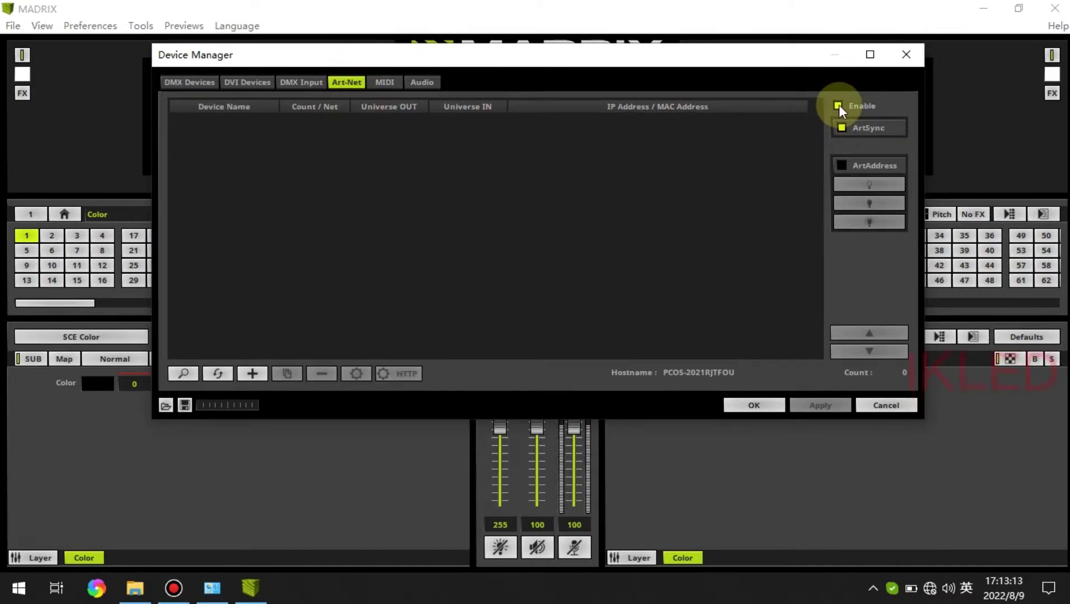
{"action": "left_click", "coordinate": [840, 129]}
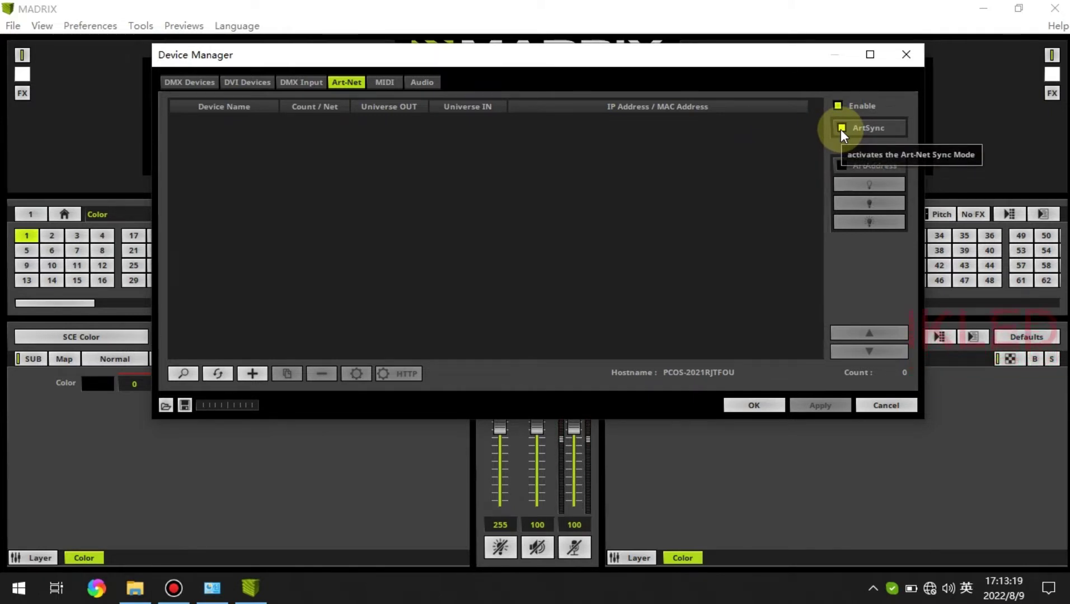
- Search for Art-Net devices and check the output universes assigned to the H802RA entries
{"action": "left_click", "coordinate": [178, 376]}
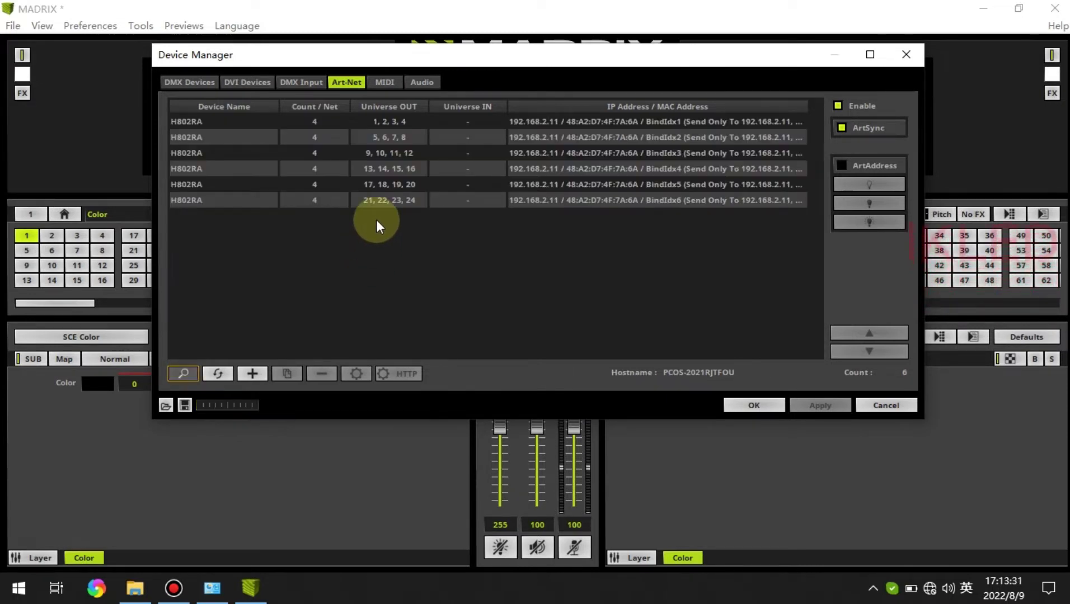
{"action": "left_click", "coordinate": [410, 203]}
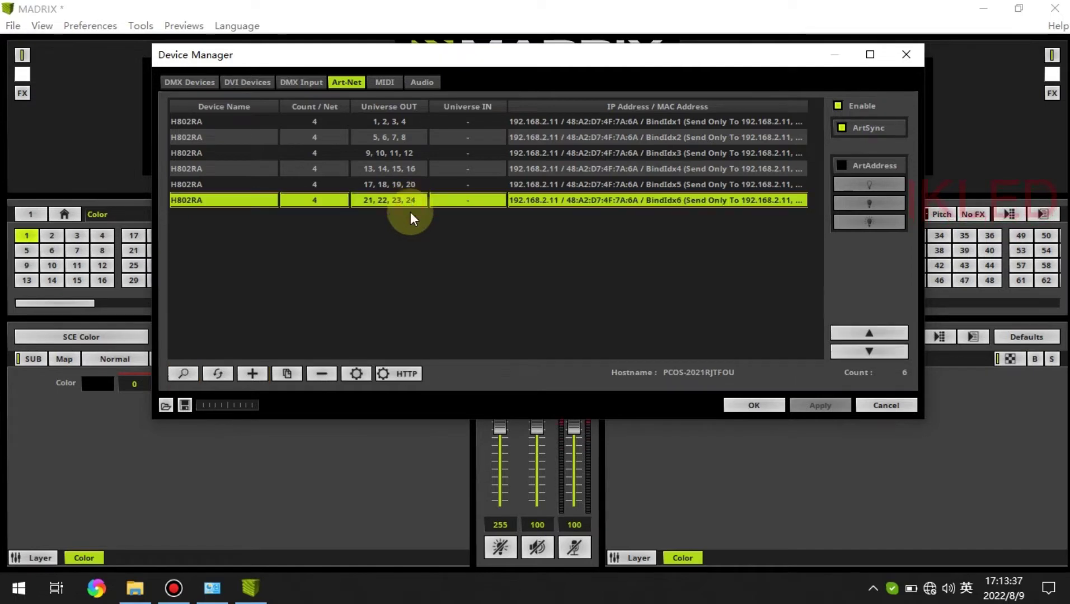
{"action": "left_click", "coordinate": [409, 242]}
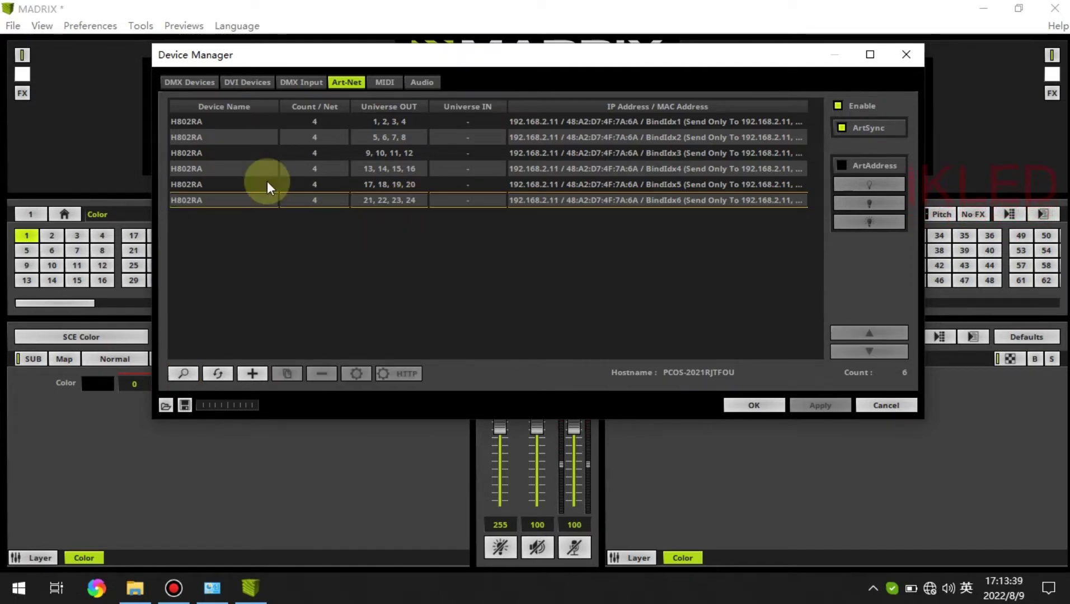
- Enable all H802RA DMX devices with Send Full Frames, apply the settings, and check the device list
{"action": "left_click", "coordinate": [188, 83]}
{"action": "left_click", "coordinate": [238, 126]}
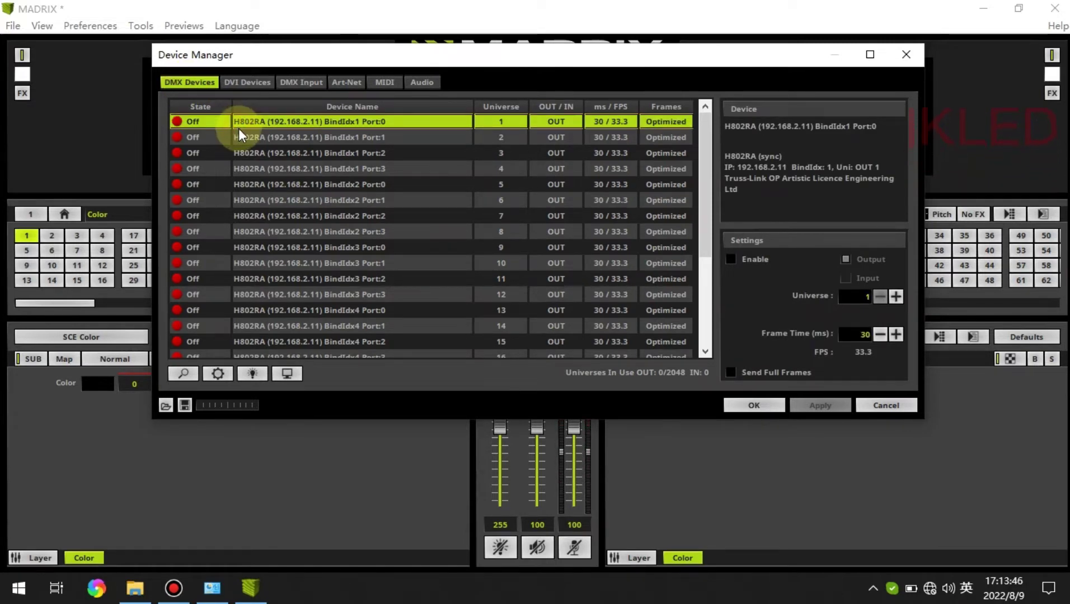
{"action": "key", "text": "ctrl+a"}
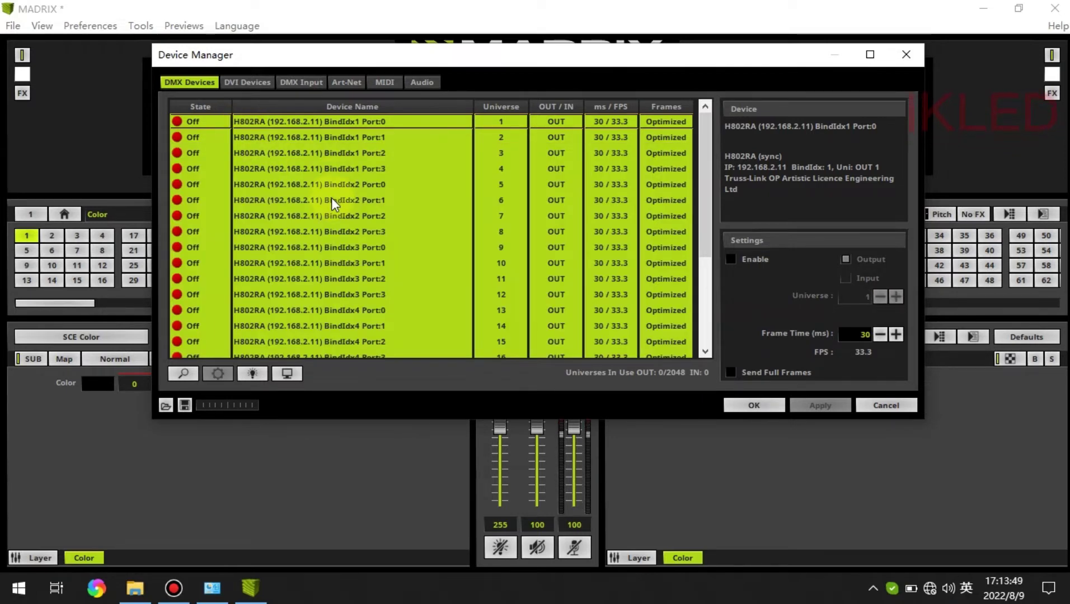
{"action": "scroll", "coordinate": [332, 200], "scroll_direction": "down", "scroll_amount": 3}
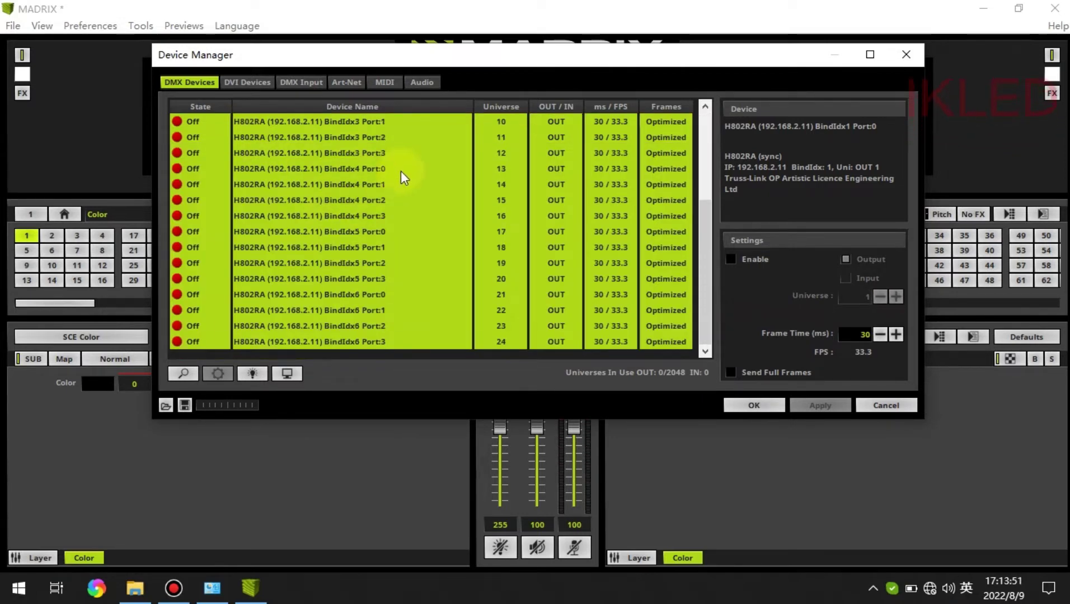
{"action": "left_click", "coordinate": [731, 260]}
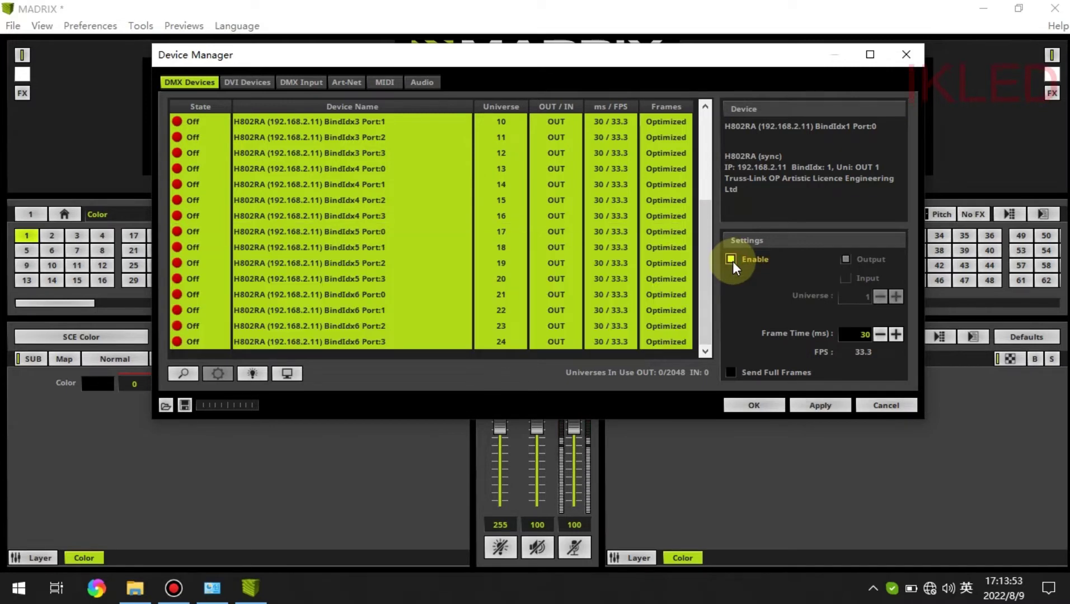
{"action": "left_click", "coordinate": [730, 372]}
{"action": "left_click", "coordinate": [807, 405]}
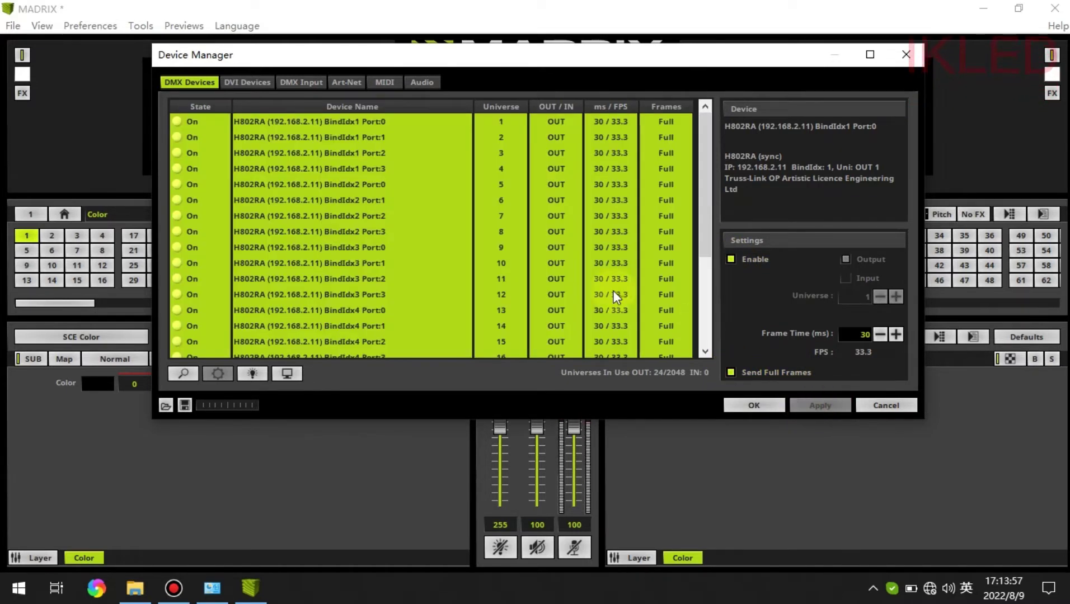
{"action": "scroll", "coordinate": [508, 267], "scroll_direction": "down", "scroll_amount": 2}
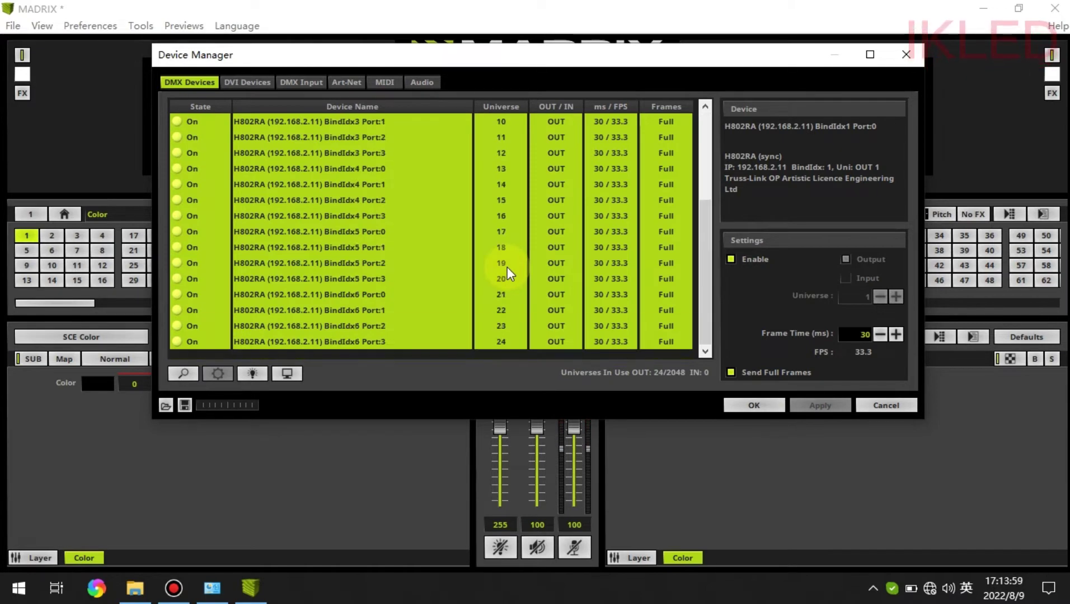
- Check the H802RA device list, confirm the Device Manager settings, and open the Patch Editor
{"action": "scroll", "coordinate": [506, 266], "scroll_direction": "up", "scroll_amount": 2}
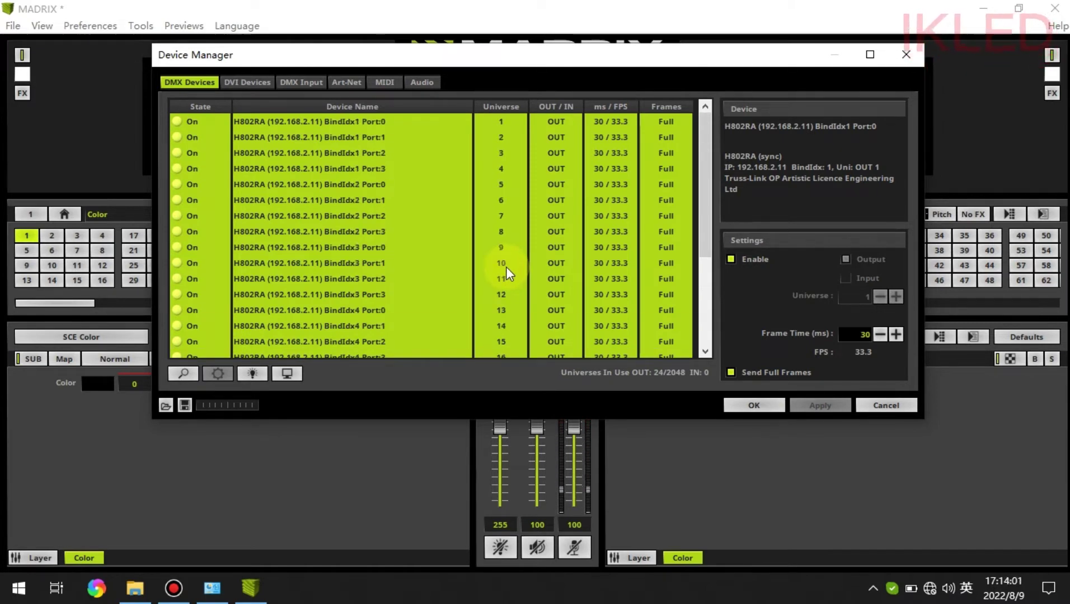
{"action": "left_click", "coordinate": [754, 405]}
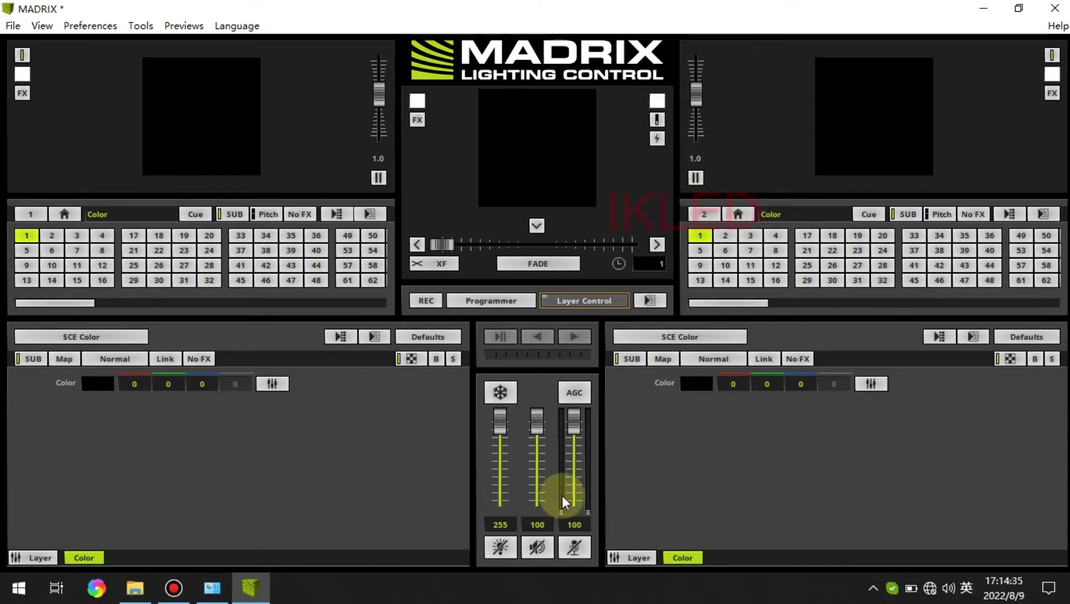
{"action": "left_click", "coordinate": [87, 28]}
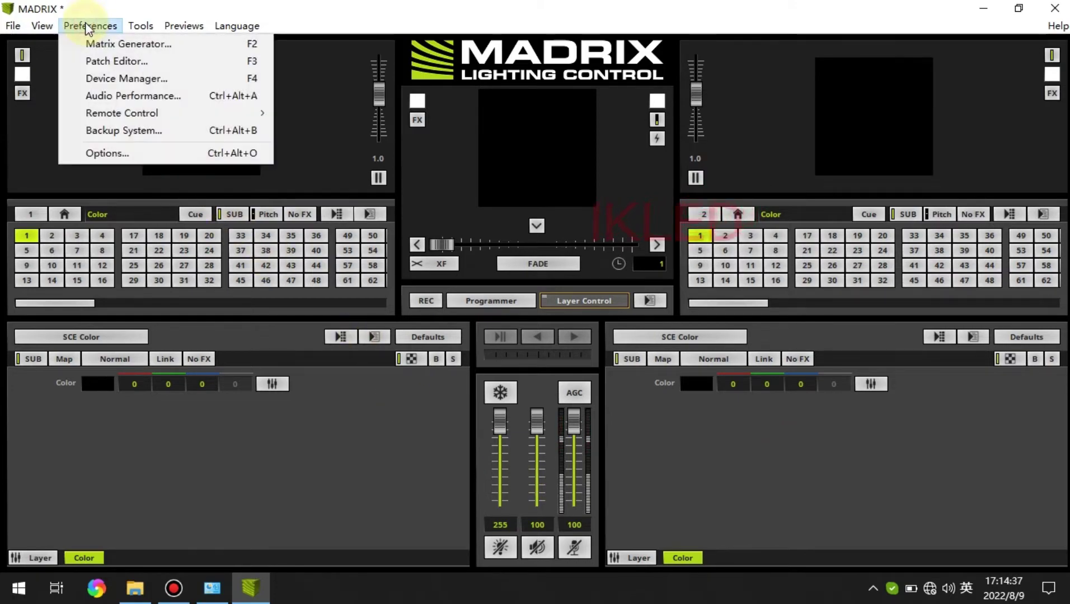
{"action": "left_click", "coordinate": [103, 62]}
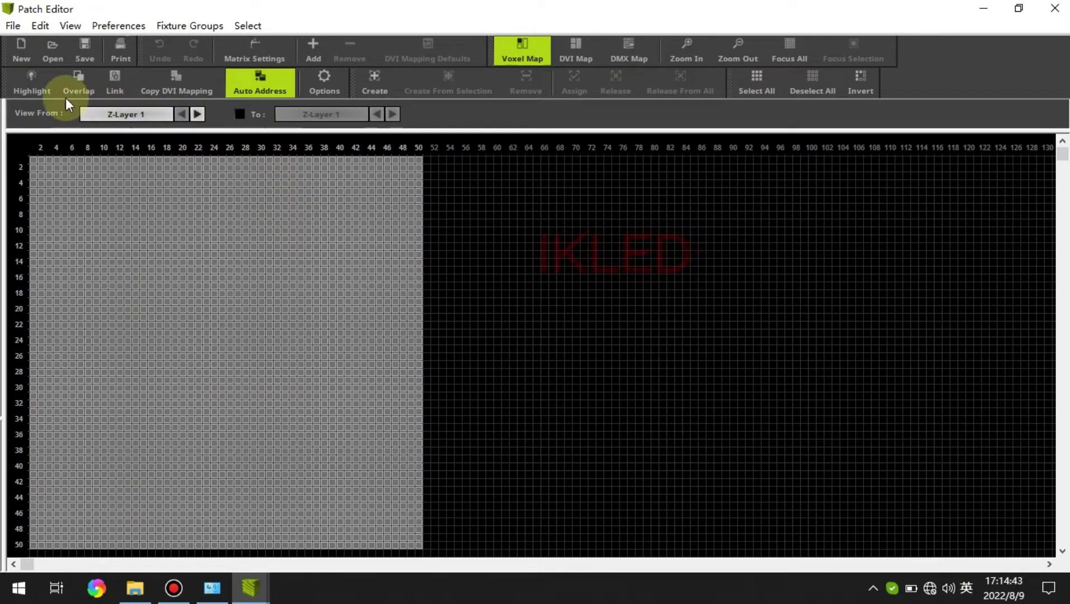
- Start a new empty patch and open the Add Fixtures dialog
{"action": "left_click", "coordinate": [25, 55]}
{"action": "left_click", "coordinate": [494, 323]}
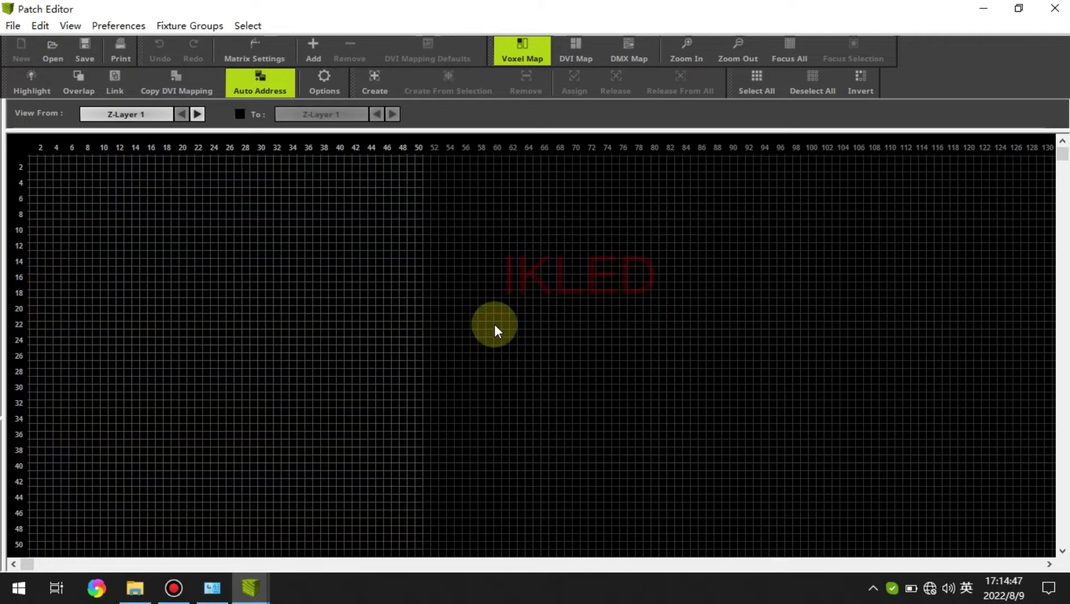
{"action": "left_click", "coordinate": [306, 49]}
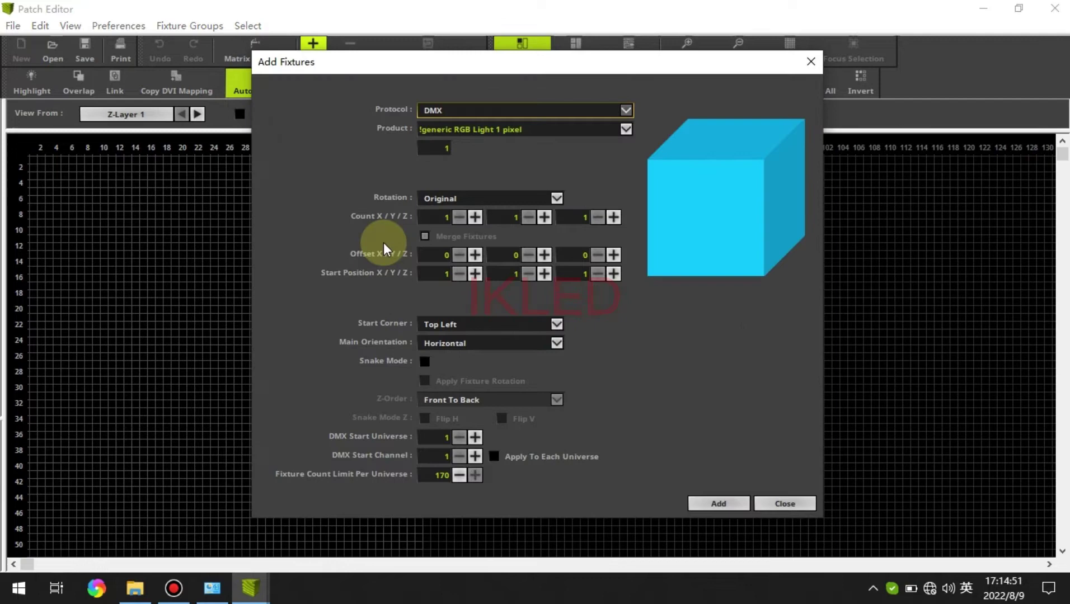
{"action": "left_click_drag", "start_coordinate": [540, 64], "coordinate": [489, 29]}
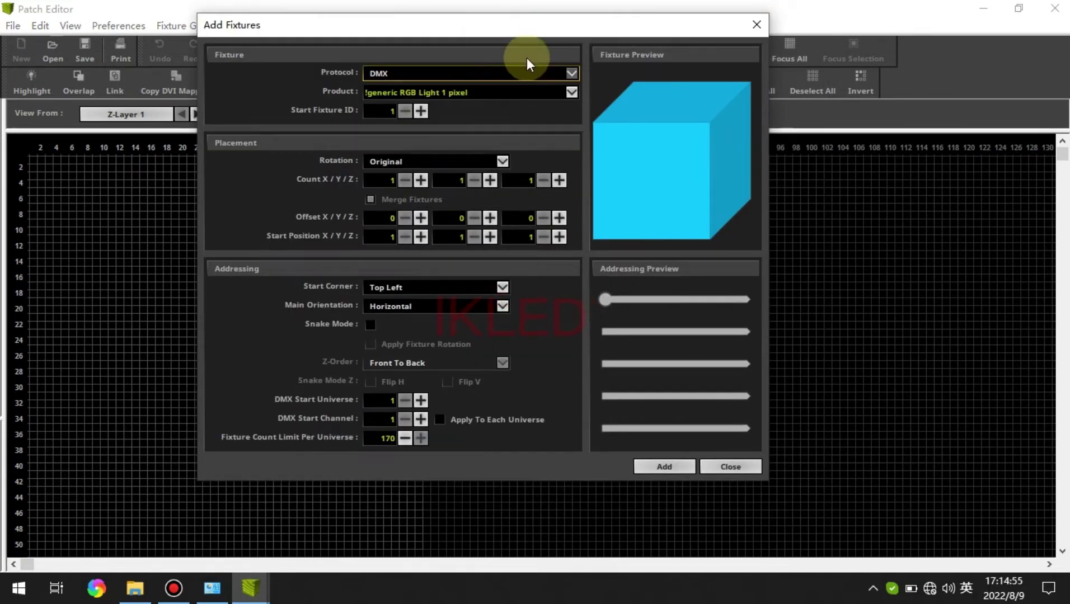
- Add 100 !generic RGB Light 1 pixel DMX fixtures along X from position 1/1/1, starting at universe 1, channel 1
{"action": "left_click", "coordinate": [534, 70]}
{"action": "left_click", "coordinate": [538, 91]}
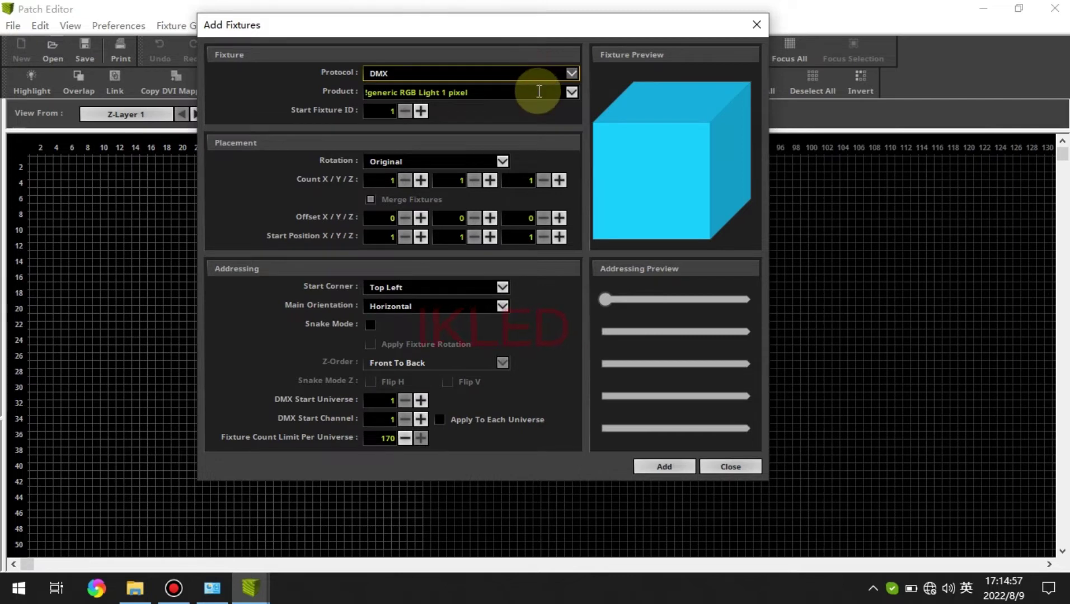
{"action": "left_click", "coordinate": [408, 92]}
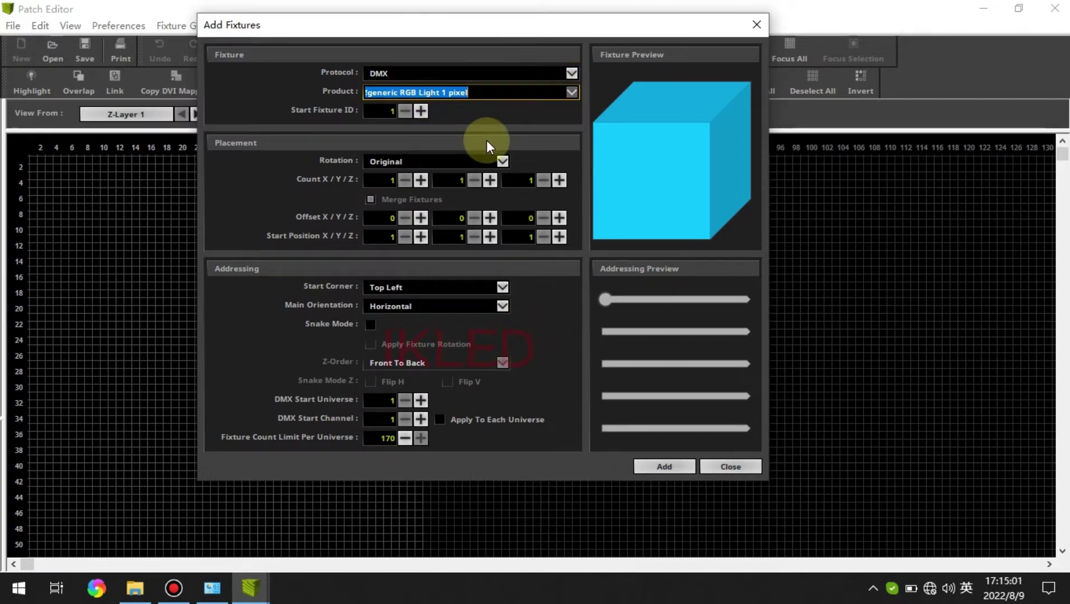
{"action": "left_click", "coordinate": [384, 180]}
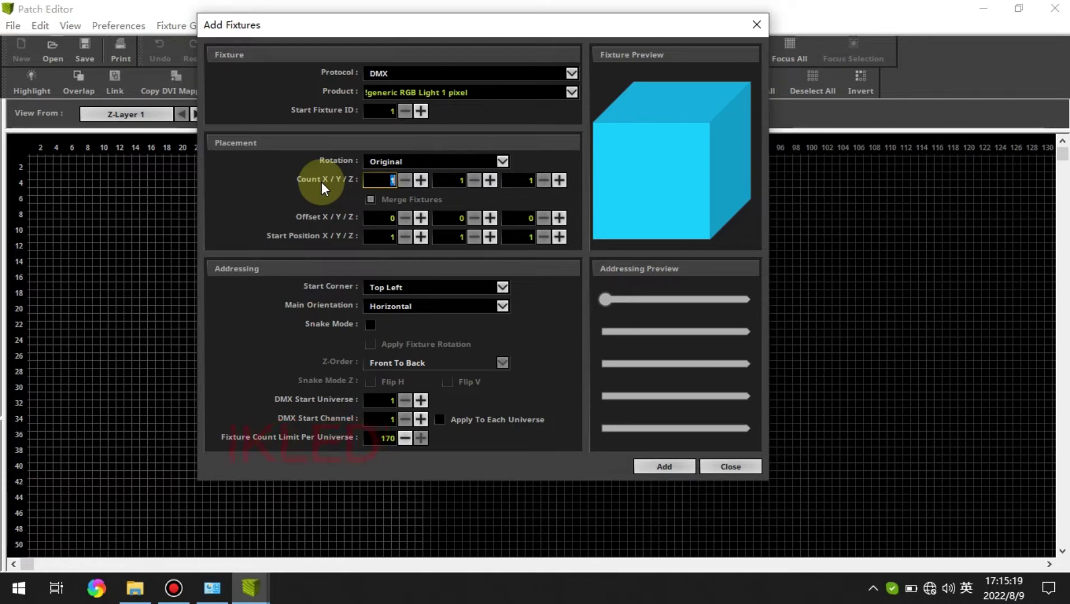
{"action": "type", "text": "100"}
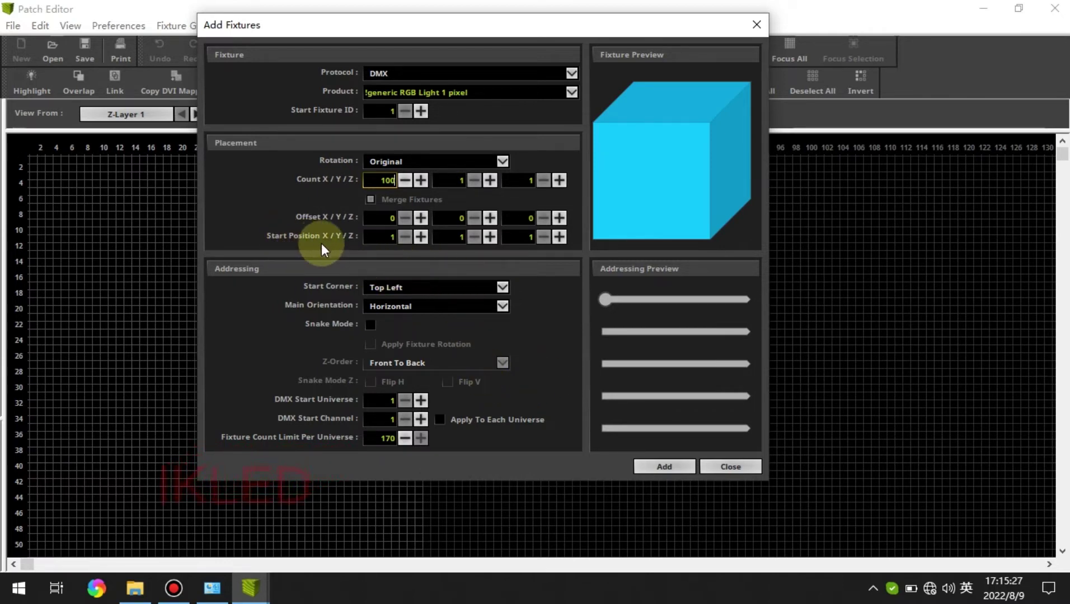
{"action": "left_click", "coordinate": [520, 236]}
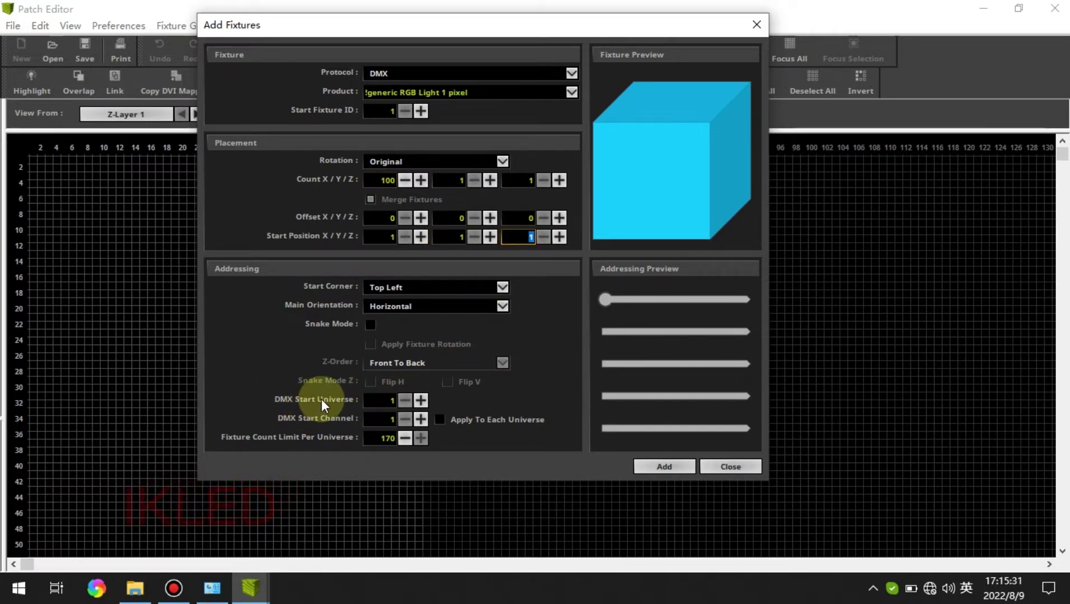
{"action": "left_click", "coordinate": [384, 419]}
{"action": "left_click", "coordinate": [661, 467]}
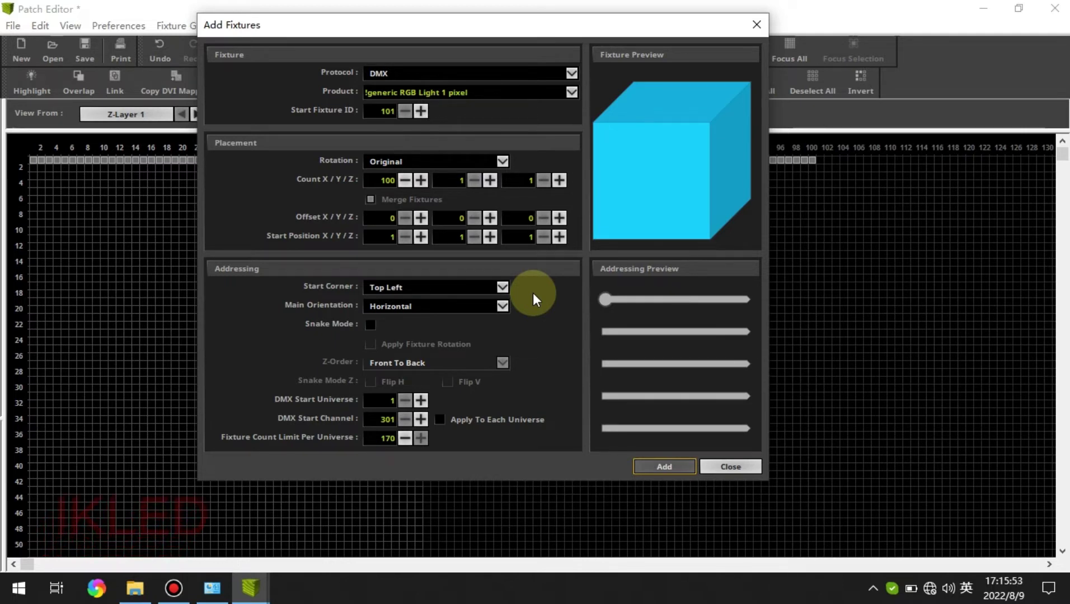
- Set the Y start position of the next fixture row to 2
{"action": "left_click", "coordinate": [490, 237]}
{"action": "double_click", "coordinate": [442, 237]}
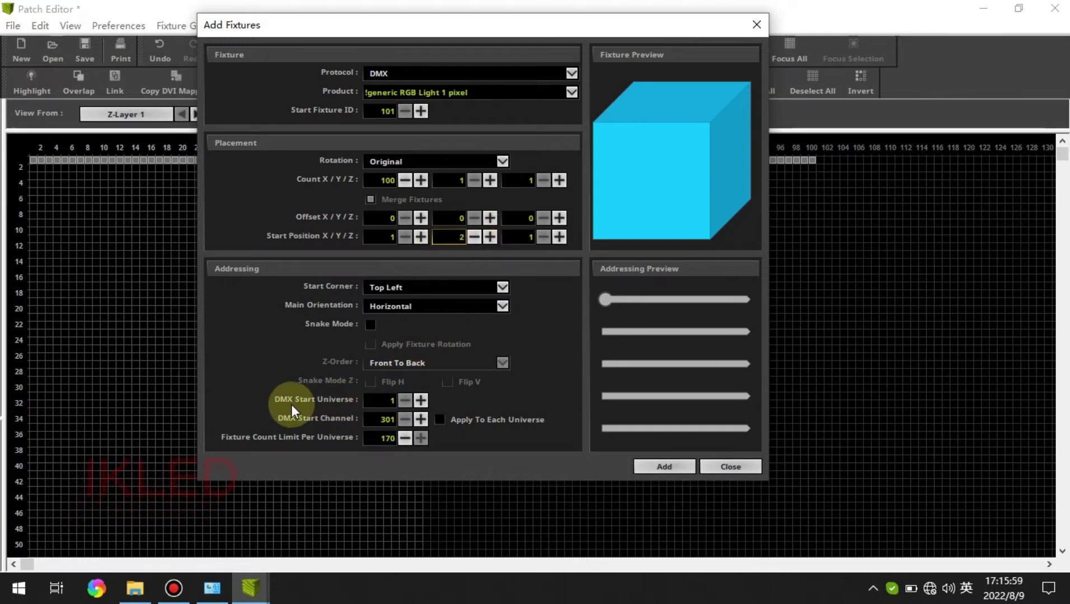
{"action": "double_click", "coordinate": [378, 400]}
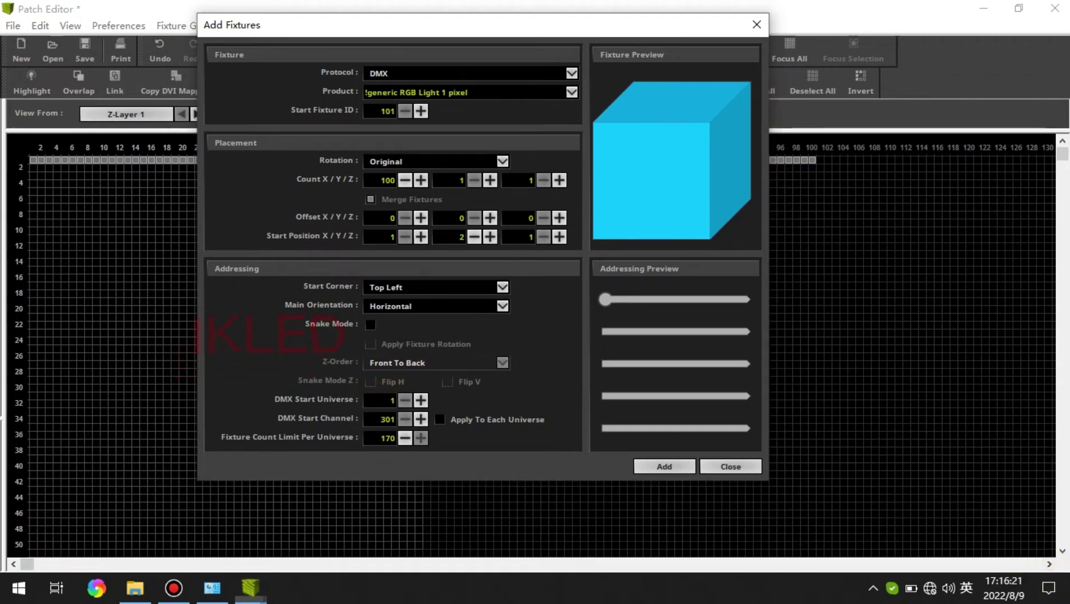
- Switch to H802RA Setting in English, check the controller's channel length and its available options, and close the program
{"action": "left_click", "coordinate": [1065, 589]}
{"action": "double_click", "coordinate": [76, 39]}
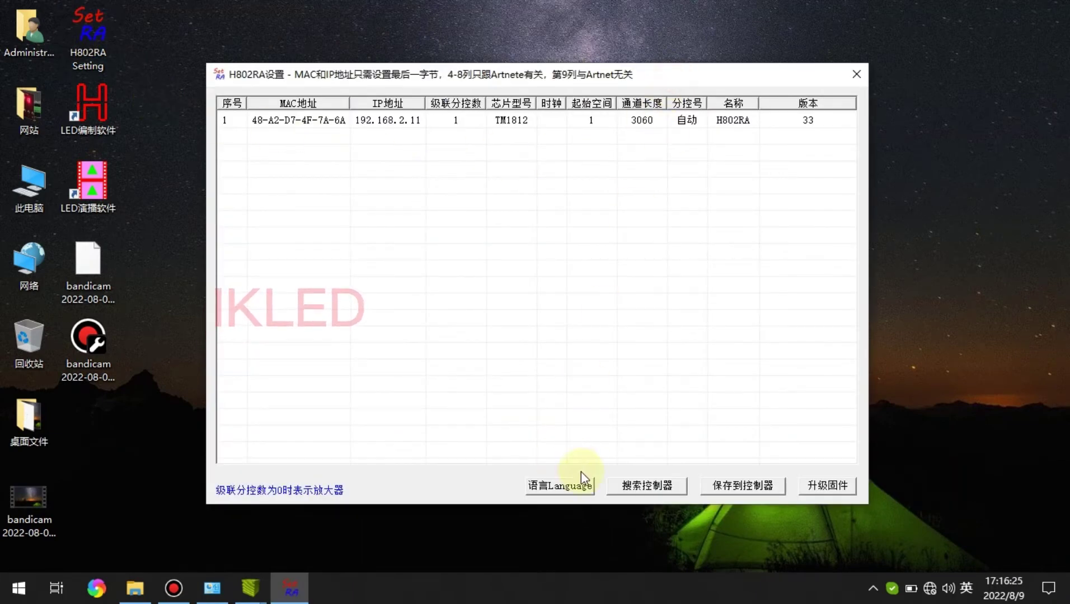
{"action": "left_click", "coordinate": [561, 484]}
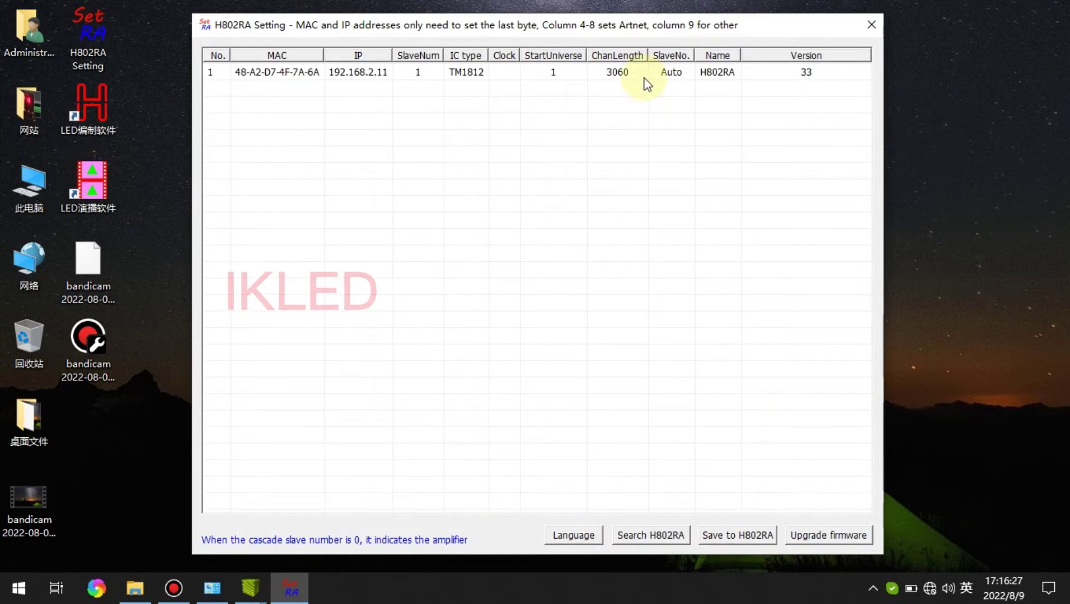
{"action": "left_click", "coordinate": [631, 74]}
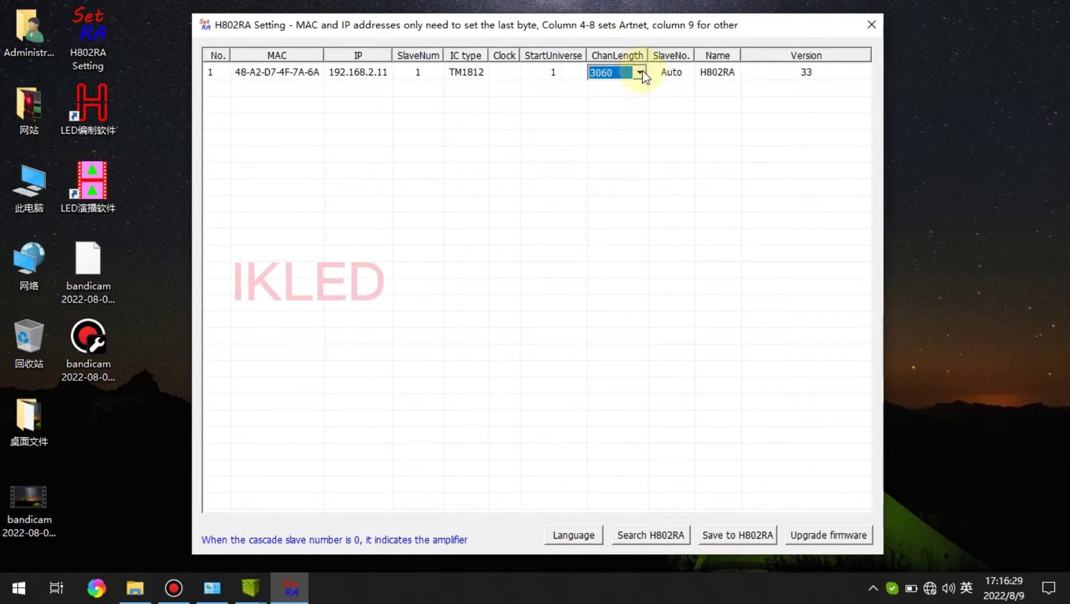
{"action": "left_click", "coordinate": [638, 72]}
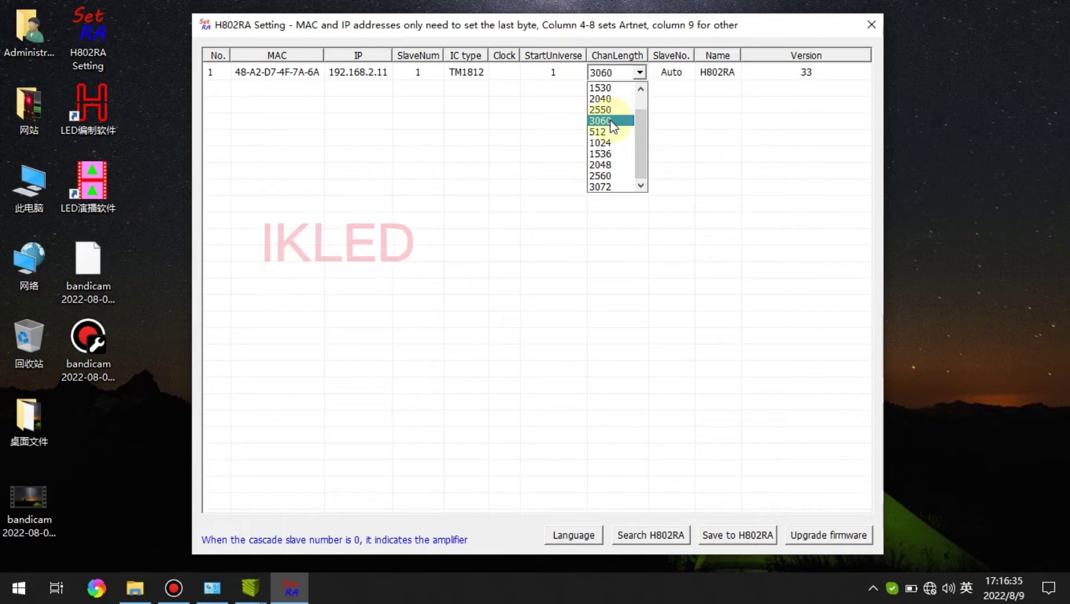
{"action": "left_click", "coordinate": [268, 590]}
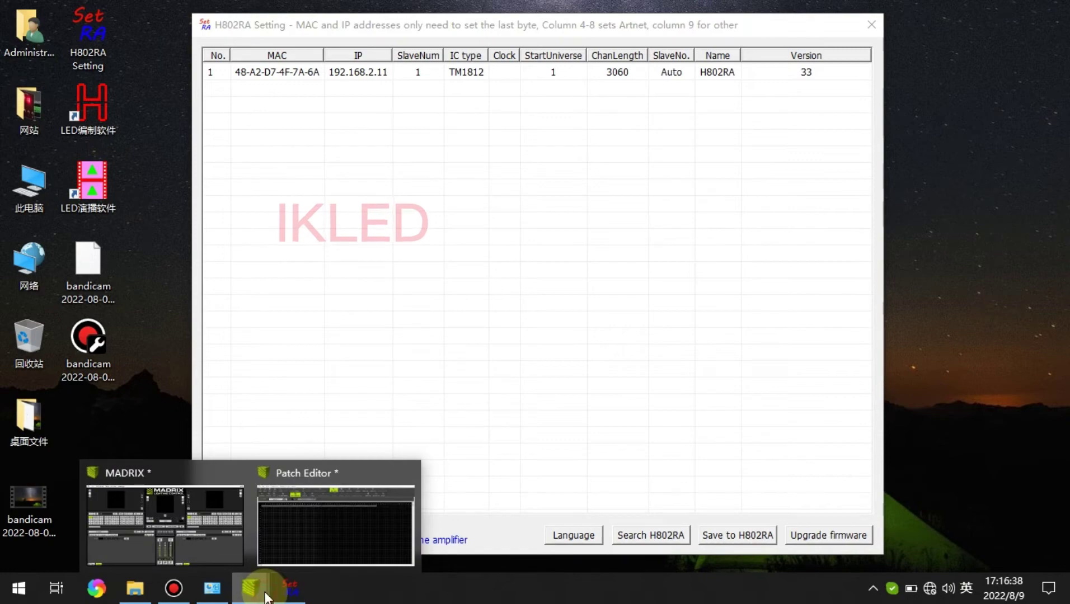
{"action": "left_click", "coordinate": [871, 24]}
- Return to the MADRIX Patch Editor and add the second row of 100 fixtures with DMX start universe 7 and start channel 1
{"action": "mouse_move", "coordinate": [274, 571]}
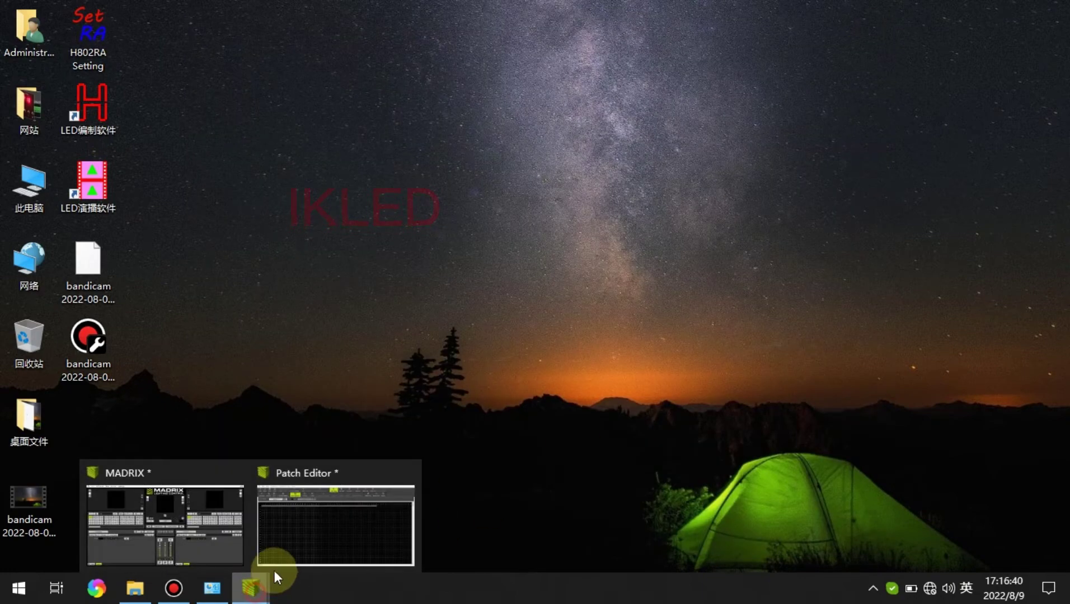
{"action": "left_click", "coordinate": [298, 540]}
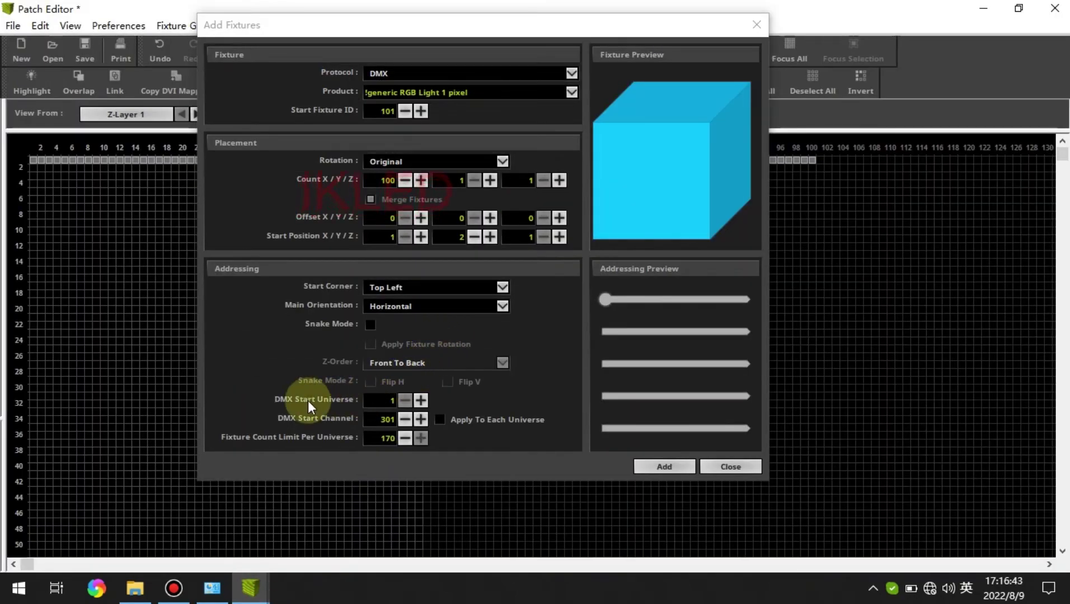
{"action": "left_click", "coordinate": [374, 399]}
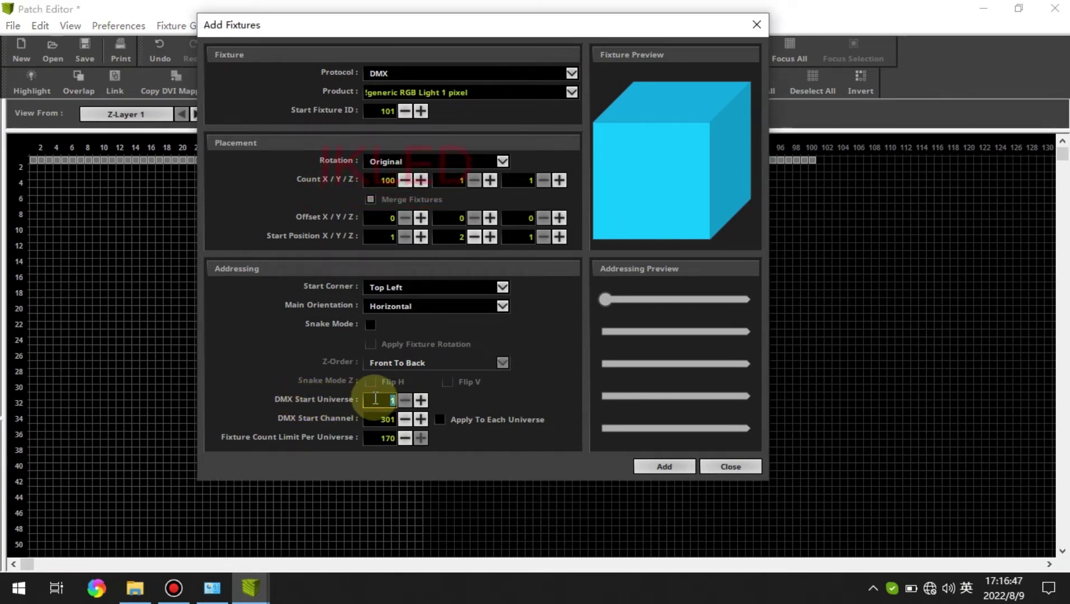
{"action": "type", "text": "7"}
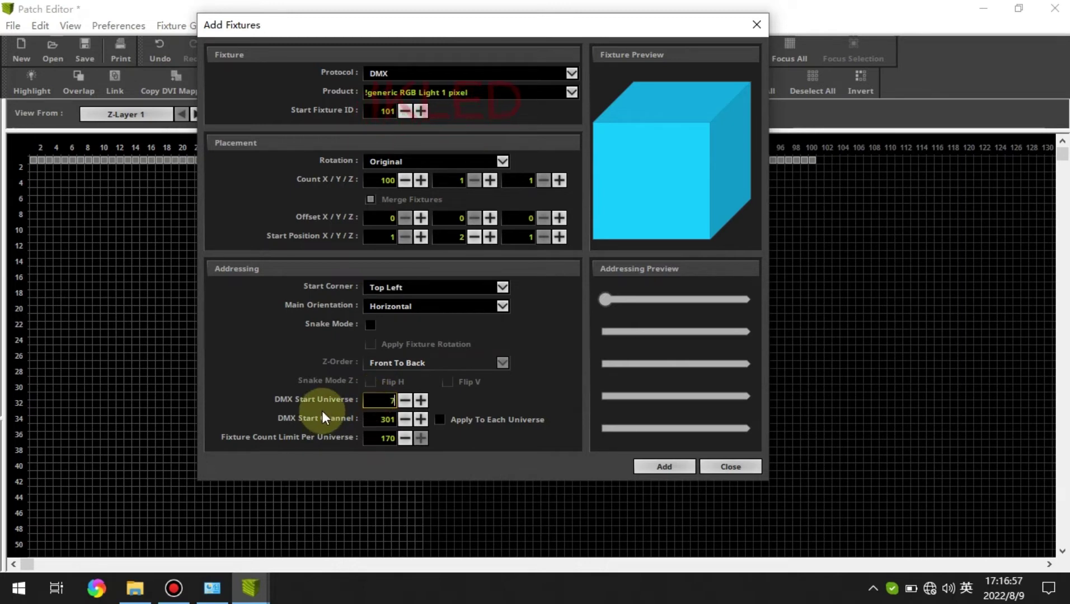
{"action": "key", "text": "BackSpace"}
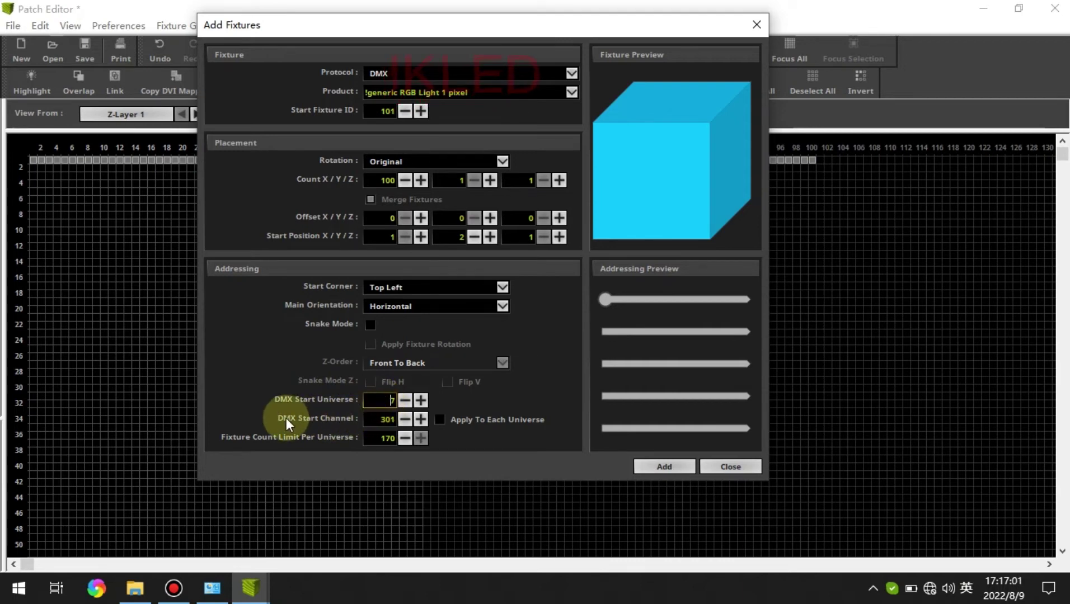
{"action": "left_click", "coordinate": [376, 420]}
{"action": "type", "text": "1"}
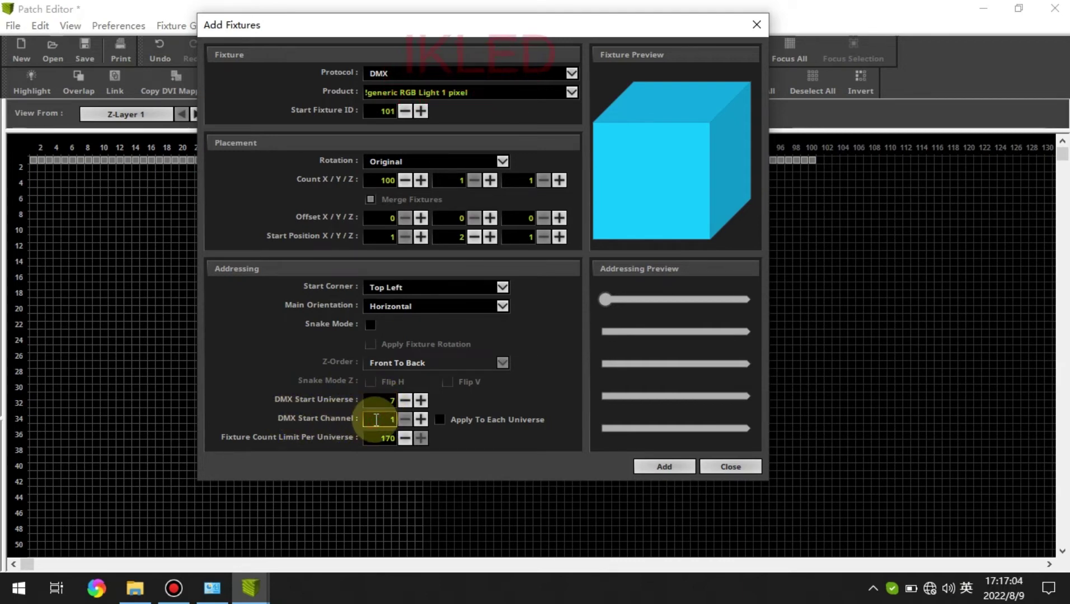
{"action": "left_click", "coordinate": [663, 466]}
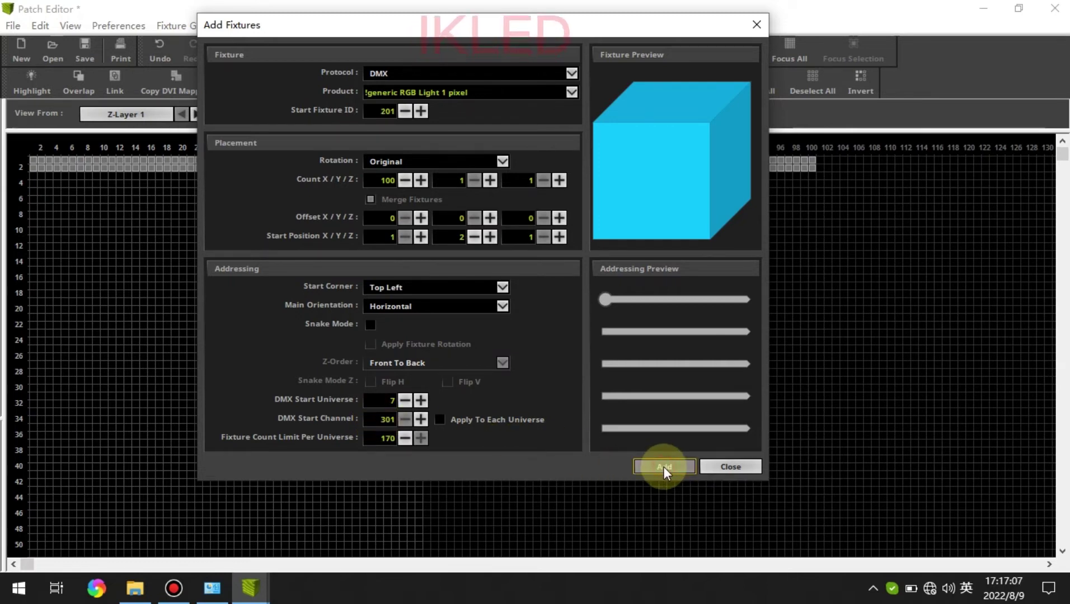
- Add a third row of 100 fixtures at Y start position 3 with DMX start universe 13 and start channel 1
{"action": "left_click", "coordinate": [490, 237]}
{"action": "left_click", "coordinate": [393, 401]}
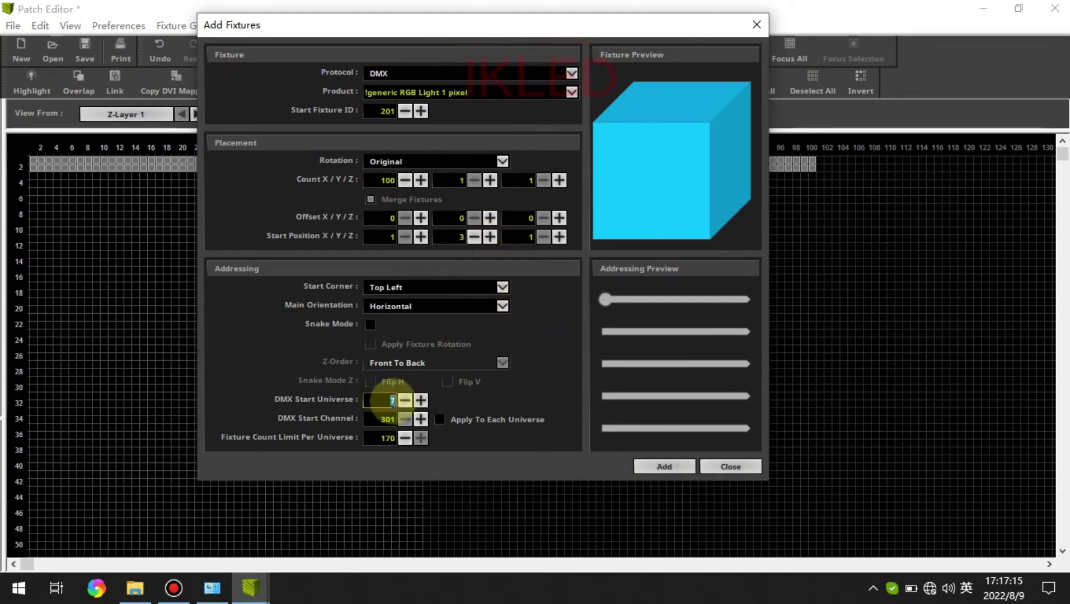
{"action": "type", "text": "13"}
{"action": "left_click", "coordinate": [378, 421]}
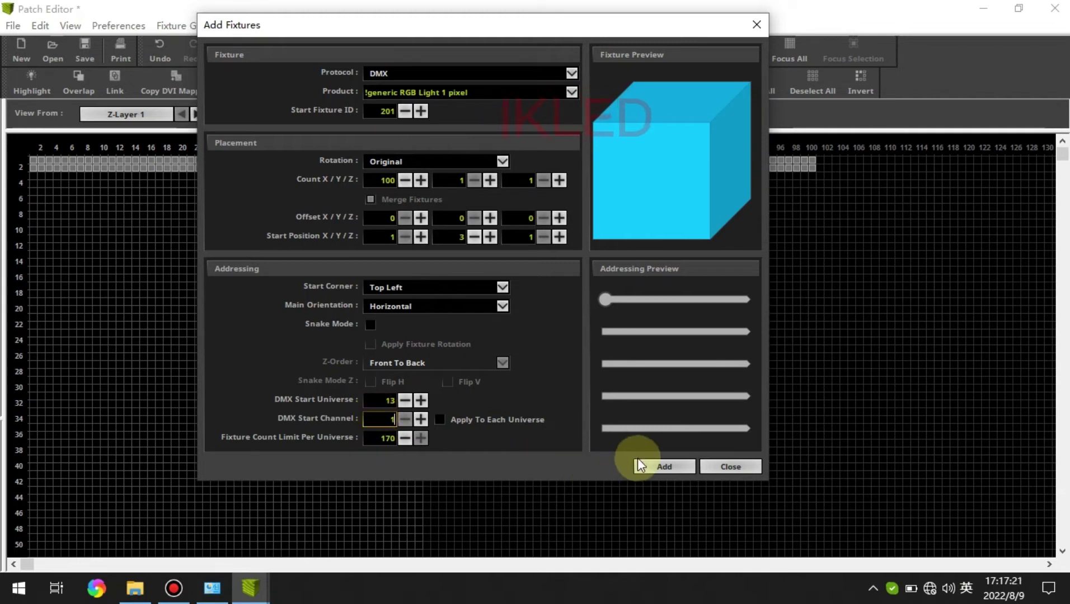
{"action": "left_click", "coordinate": [649, 468]}
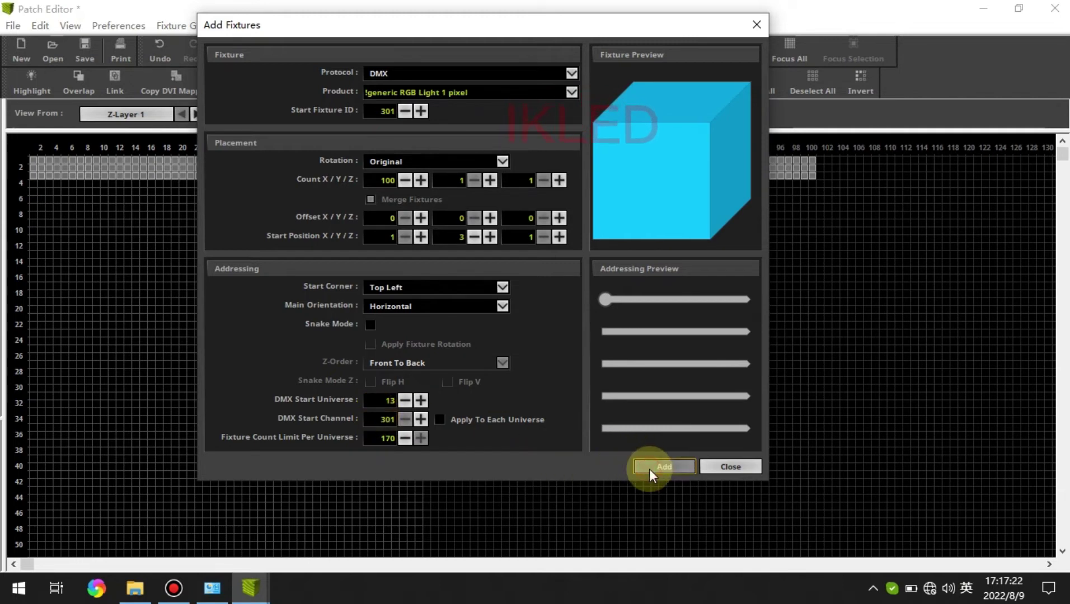
- Add a fourth row of 100 fixtures at Y start position 4 with DMX start universe 19 and start channel 1
{"action": "left_click", "coordinate": [492, 238]}
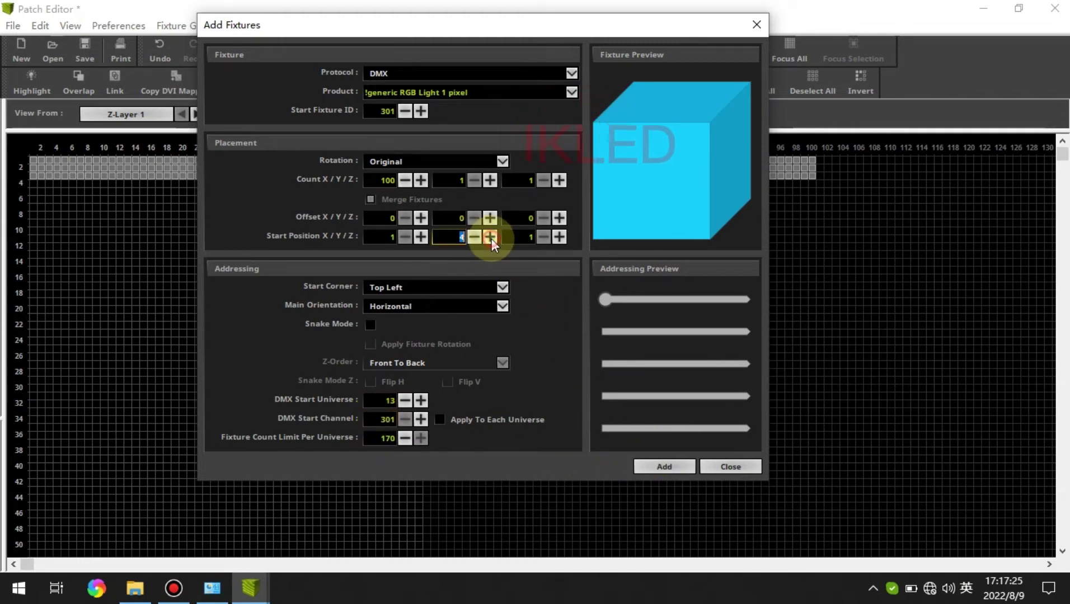
{"action": "left_click", "coordinate": [387, 400]}
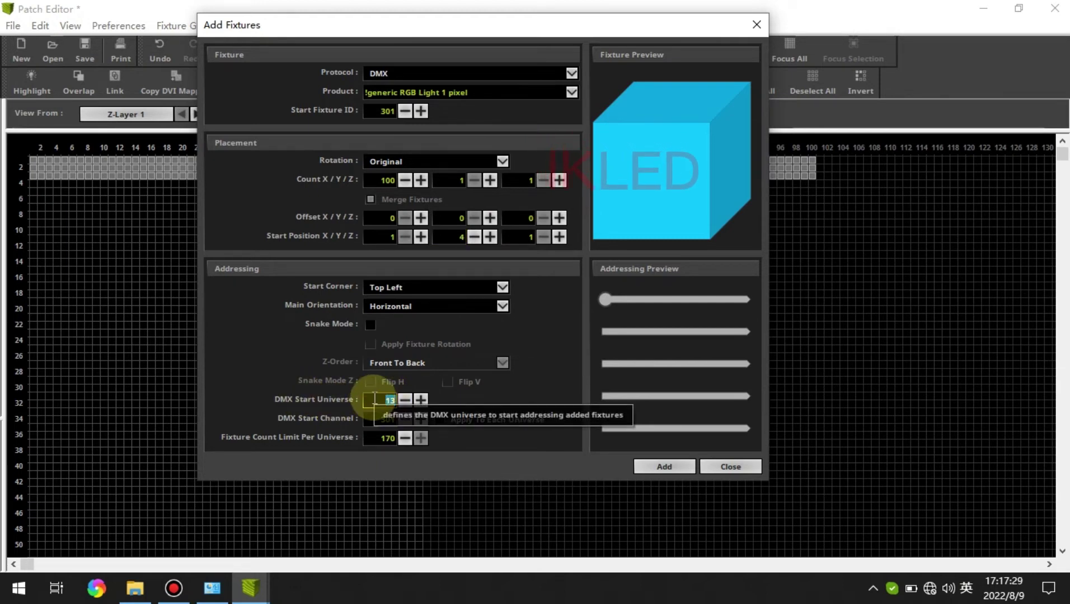
{"action": "type", "text": "19"}
{"action": "left_click", "coordinate": [381, 420]}
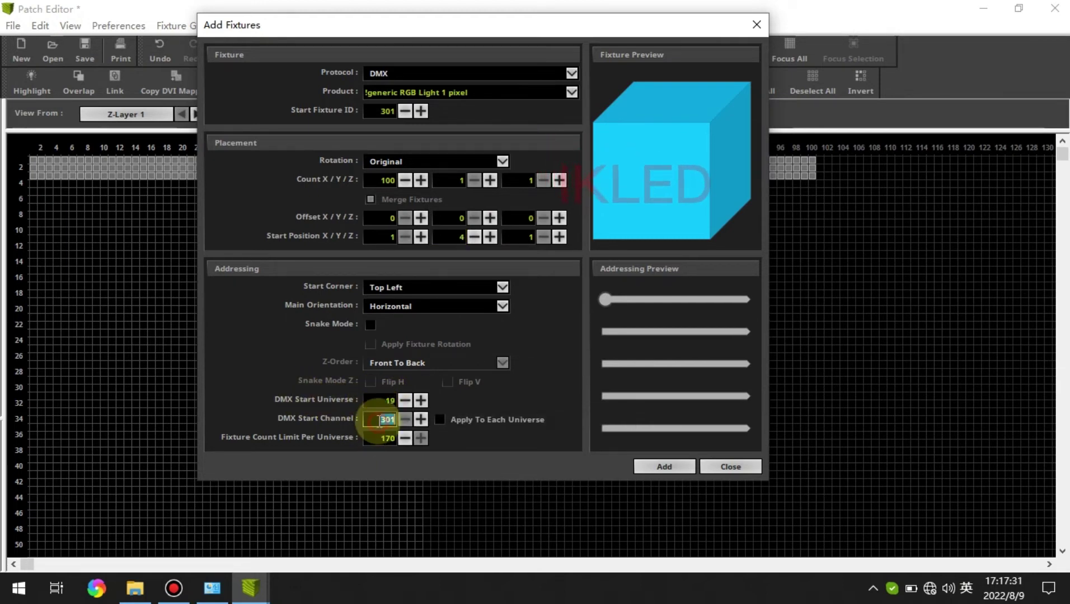
{"action": "type", "text": "1"}
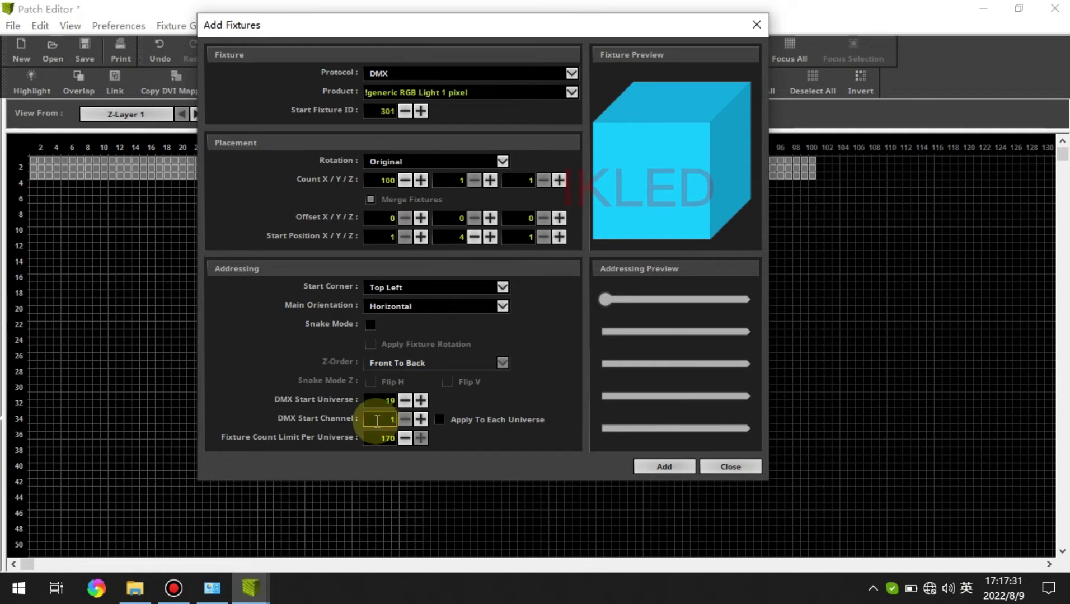
{"action": "left_click", "coordinate": [646, 465]}
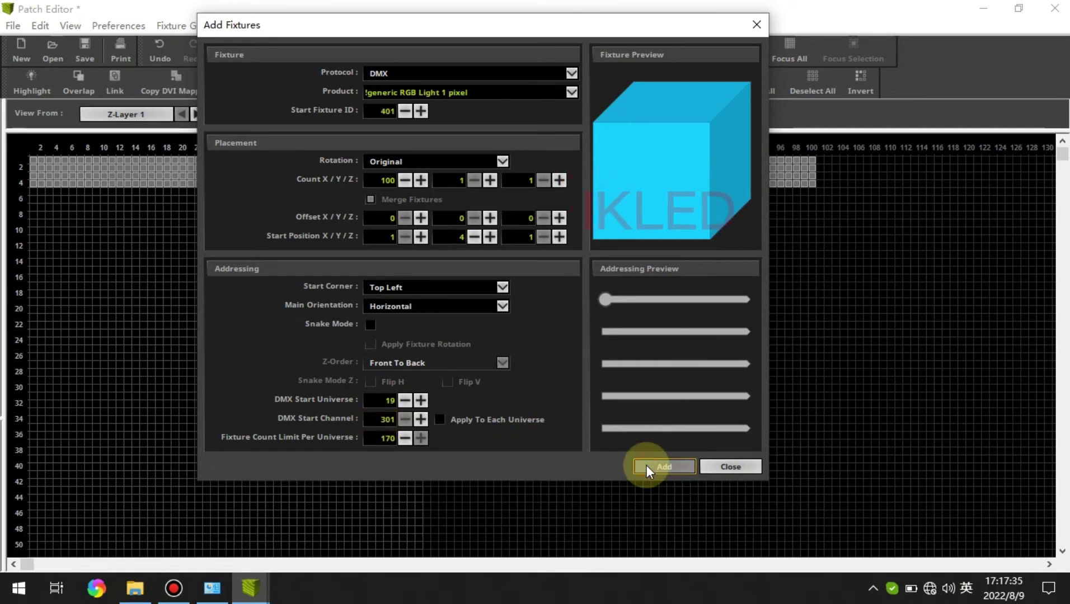
- Match the matrix size to the voxel map area of 100 × 4 × 1 and return from the Patch Editor to the main window
{"action": "left_click", "coordinate": [738, 466]}
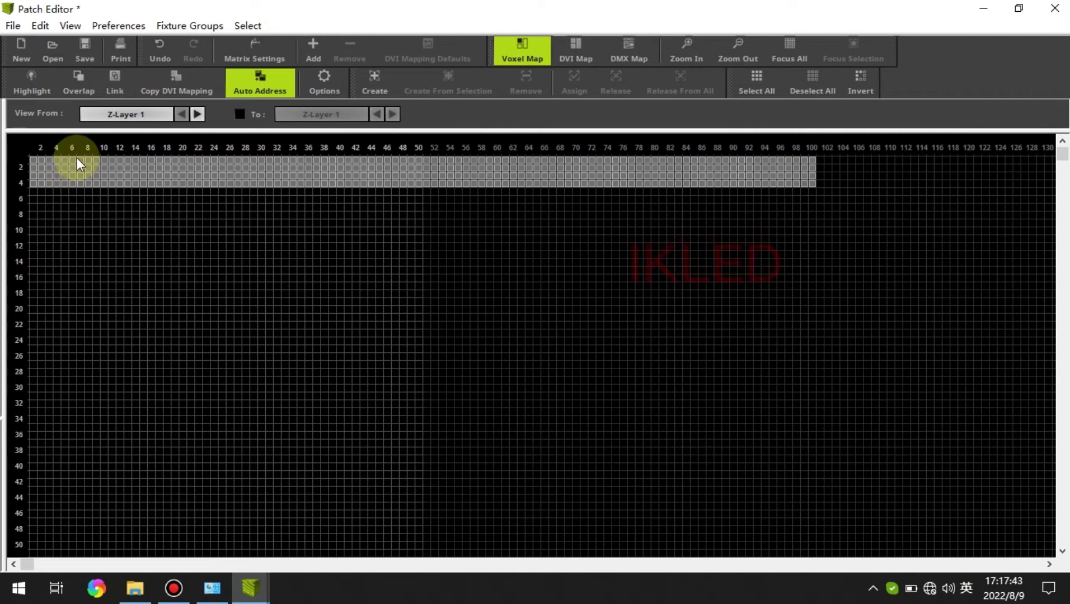
{"action": "left_click", "coordinate": [253, 53]}
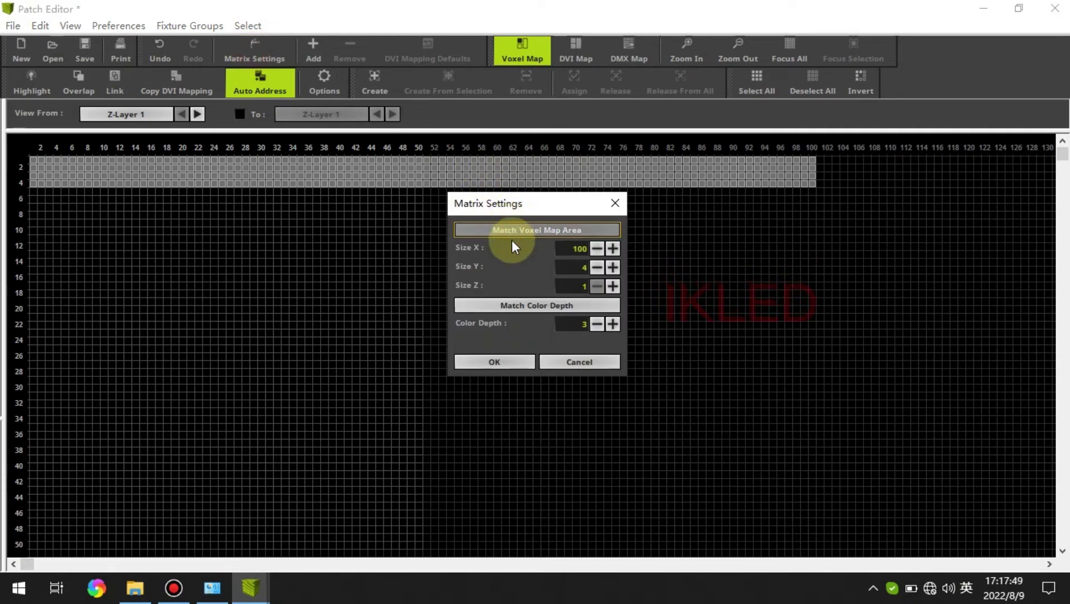
{"action": "left_click", "coordinate": [508, 359]}
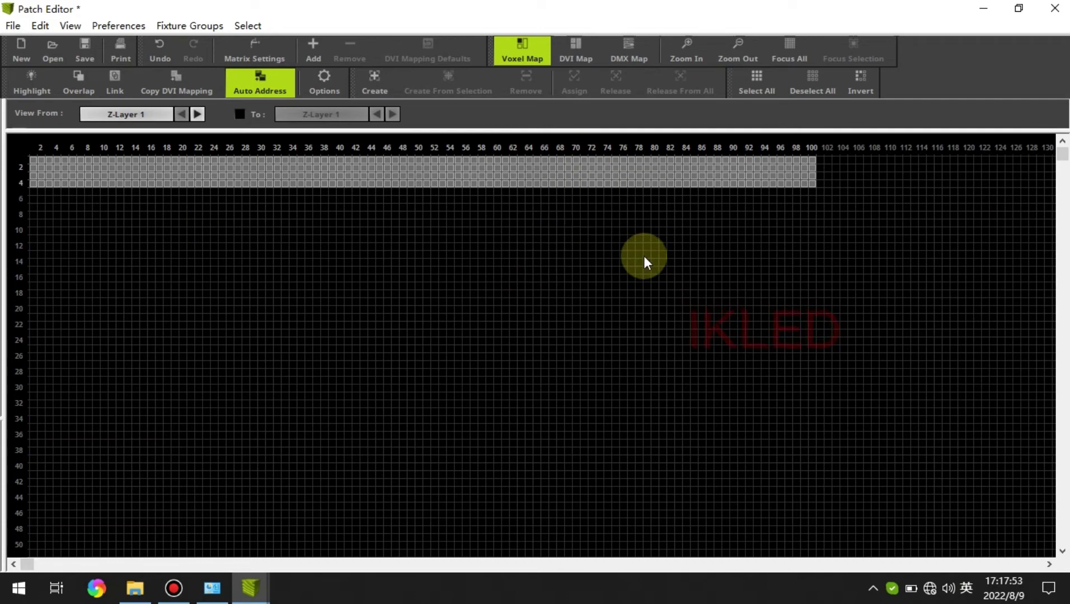
{"action": "left_click", "coordinate": [1055, 9]}
{"action": "left_click", "coordinate": [246, 593]}
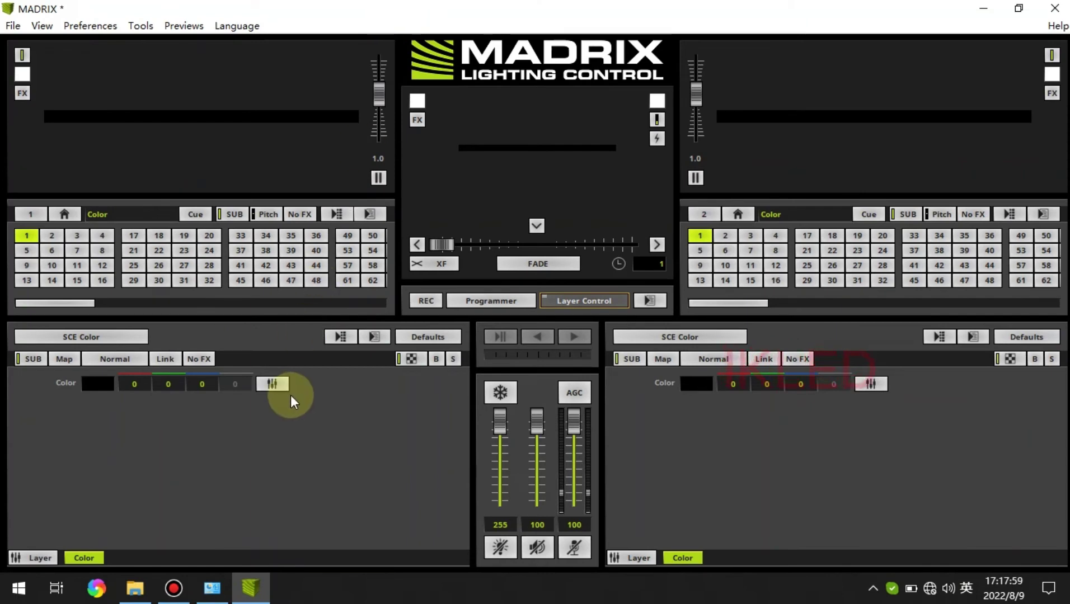
- Test the strip's color order by raising the SCE Color effect's red, green and blue values one at a time, and return them to 0
{"action": "left_click", "coordinate": [282, 386]}
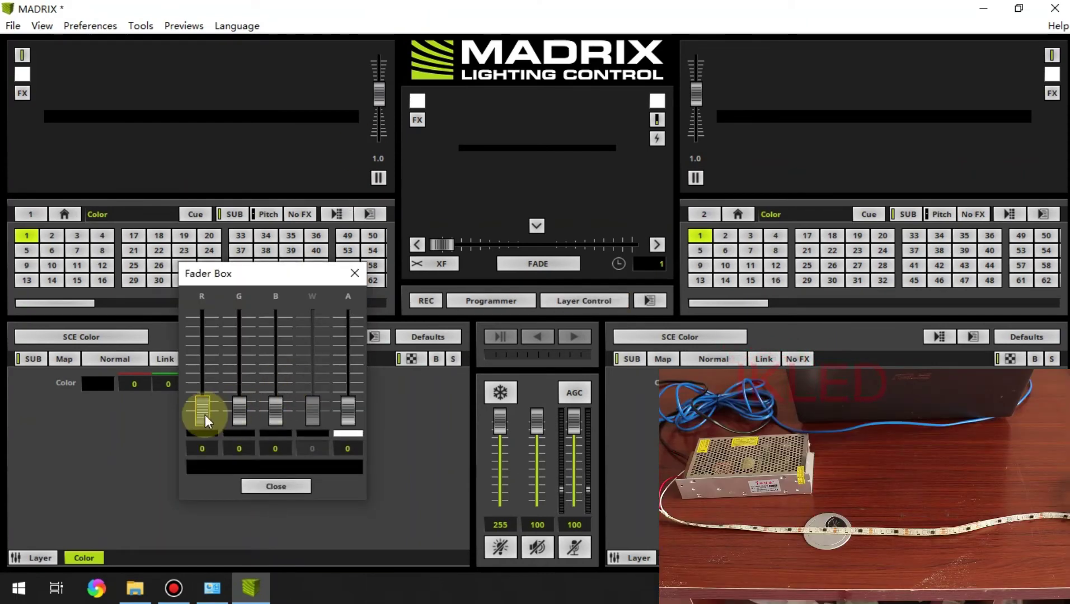
{"action": "left_click_drag", "start_coordinate": [205, 415], "coordinate": [210, 306]}
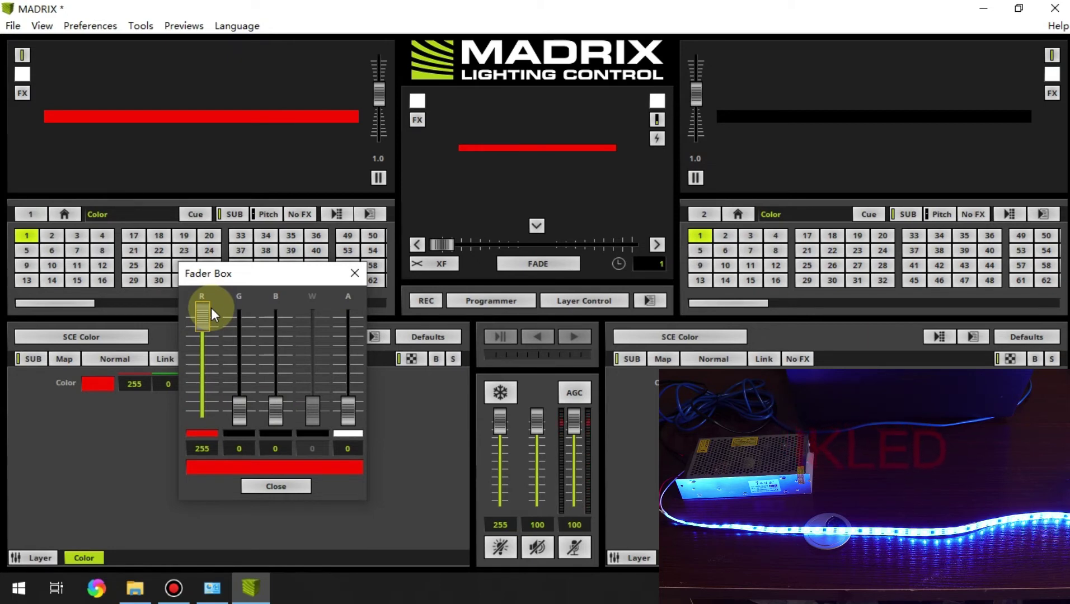
{"action": "left_click_drag", "start_coordinate": [208, 311], "coordinate": [247, 312]}
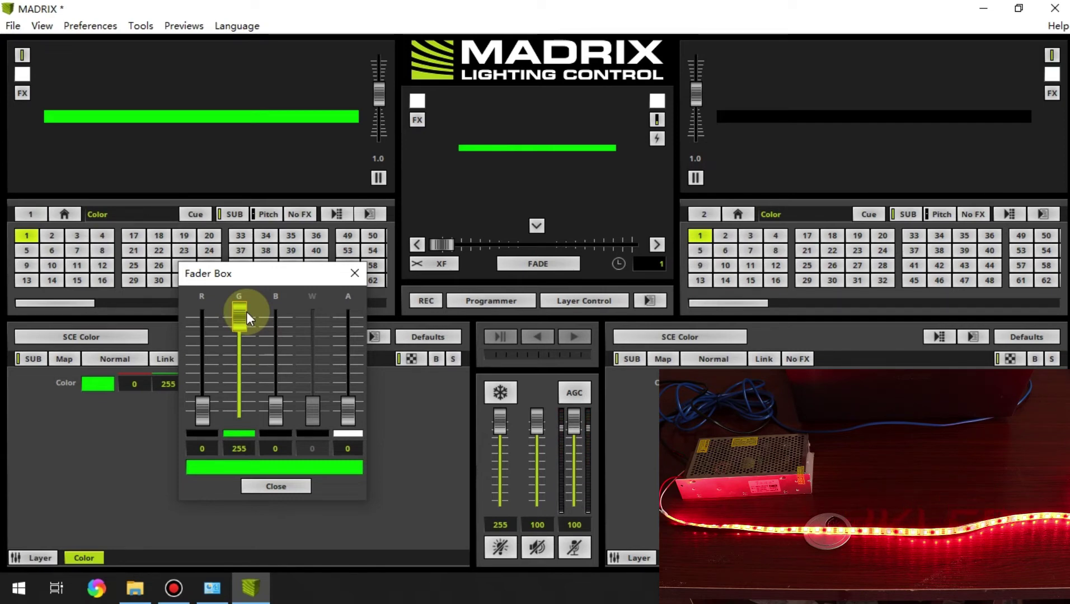
{"action": "left_click_drag", "start_coordinate": [246, 311], "coordinate": [278, 322]}
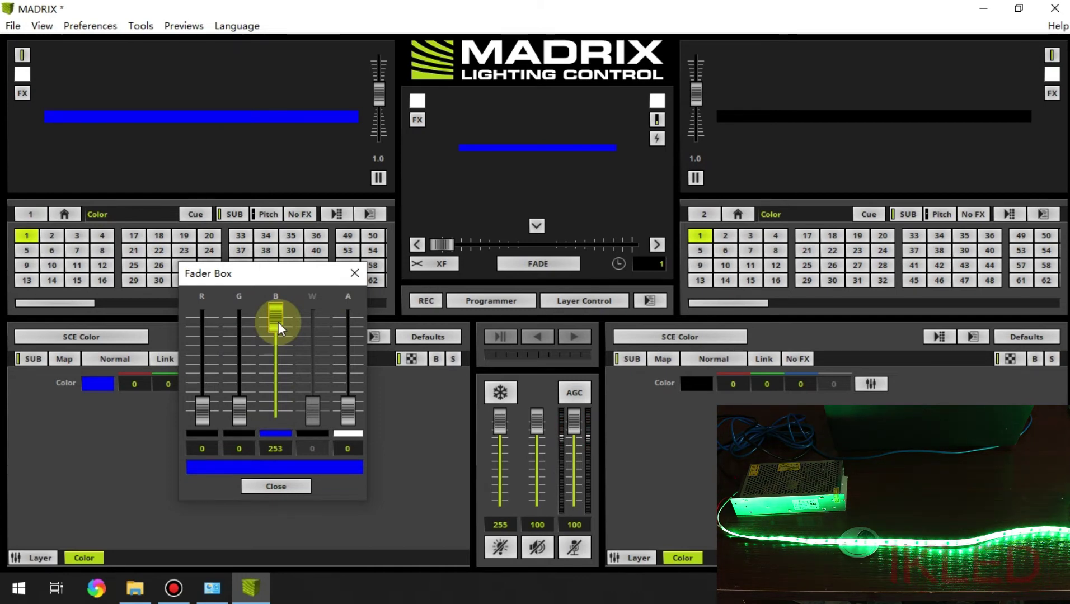
{"action": "left_click_drag", "start_coordinate": [278, 322], "coordinate": [206, 311]}
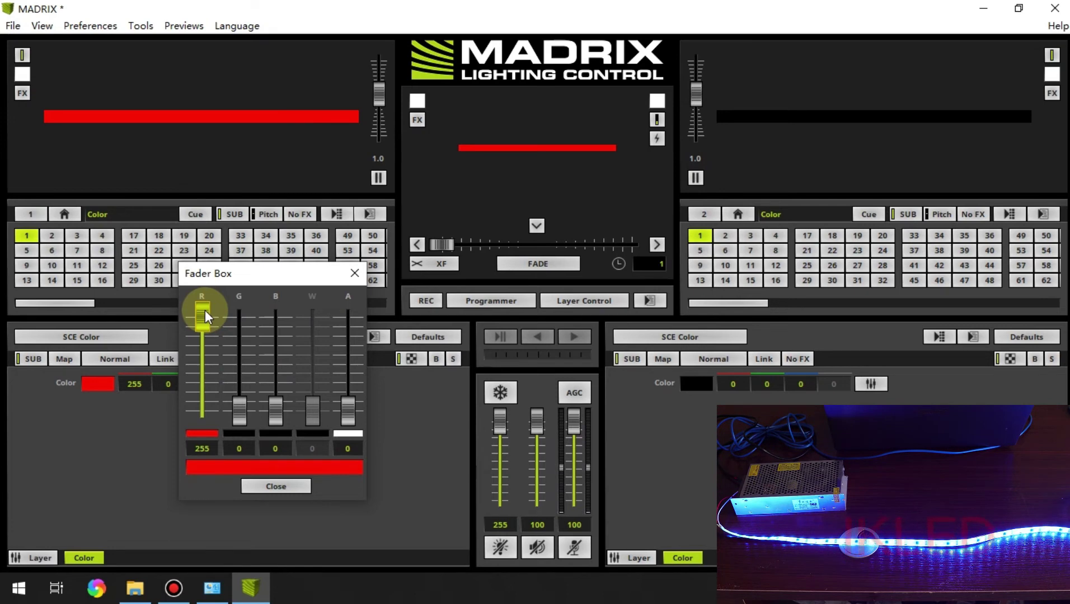
{"action": "left_click_drag", "start_coordinate": [205, 310], "coordinate": [282, 431]}
{"action": "left_click", "coordinate": [355, 273]}
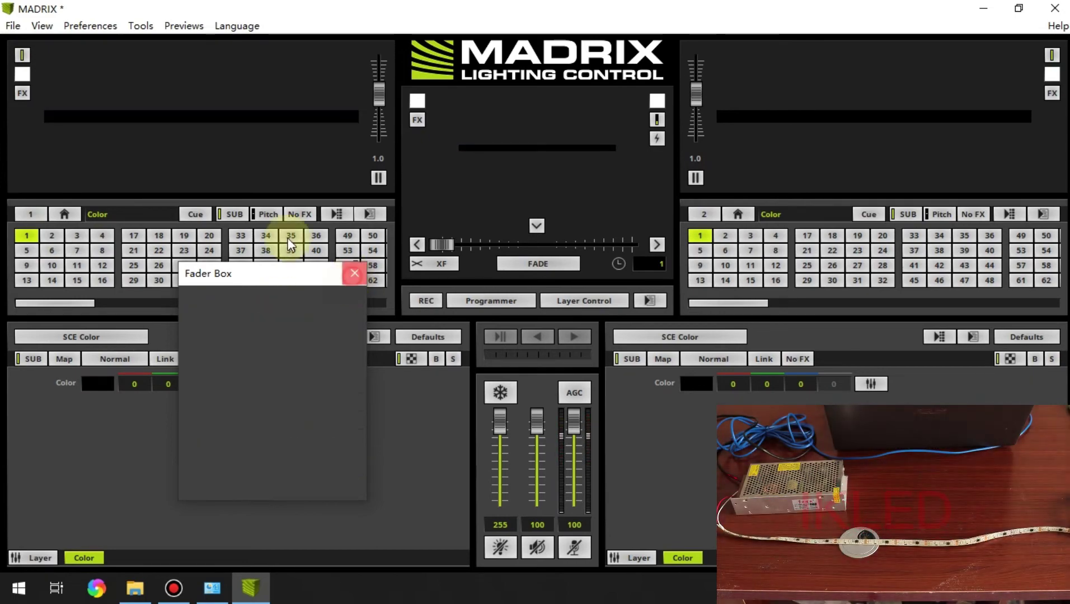
- Start a new empty patch in the Patch Editor in place of the four RGB fixture rows
{"action": "left_click", "coordinate": [98, 25]}
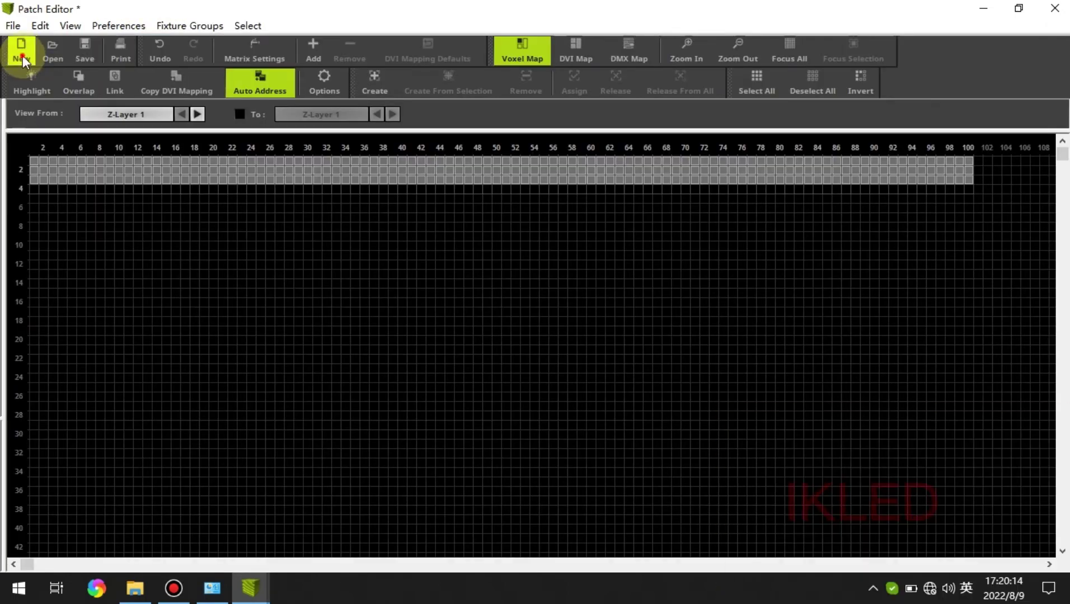
{"action": "left_click", "coordinate": [23, 59]}
{"action": "left_click", "coordinate": [510, 319]}
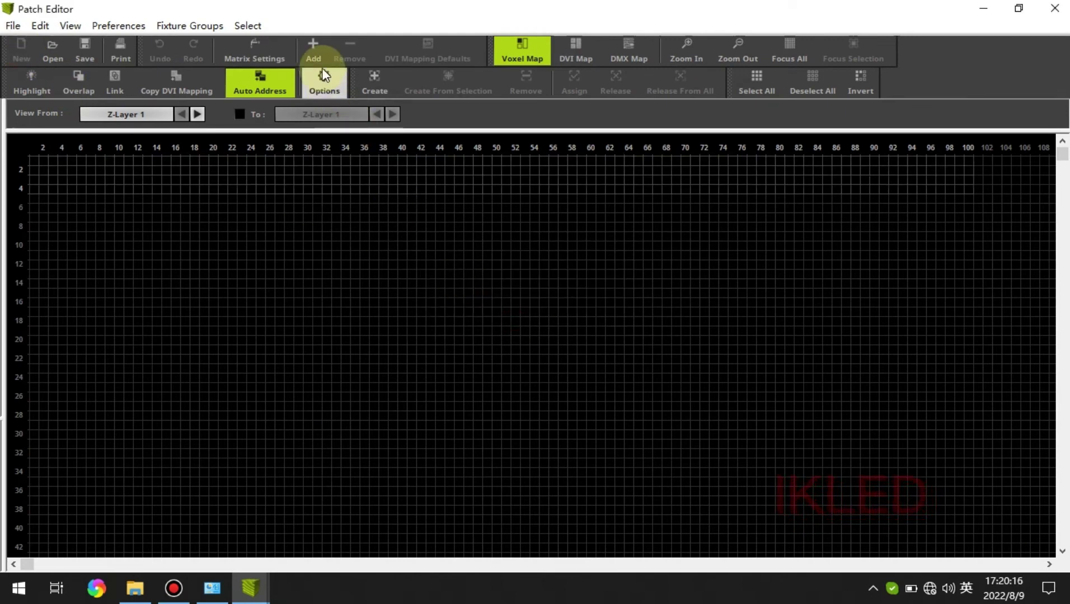
- Add a first row of 100 generic BRG Light 1 pixel fixtures at Y start position 1, with DMX start universe 1 and channel 1
{"action": "left_click", "coordinate": [312, 50]}
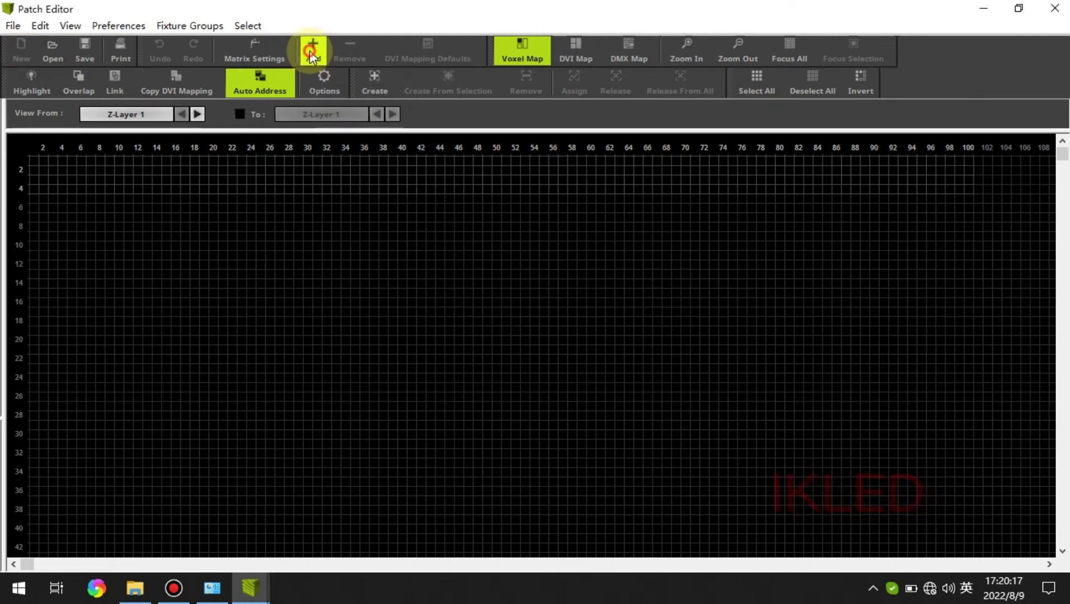
{"action": "left_click", "coordinate": [597, 301]}
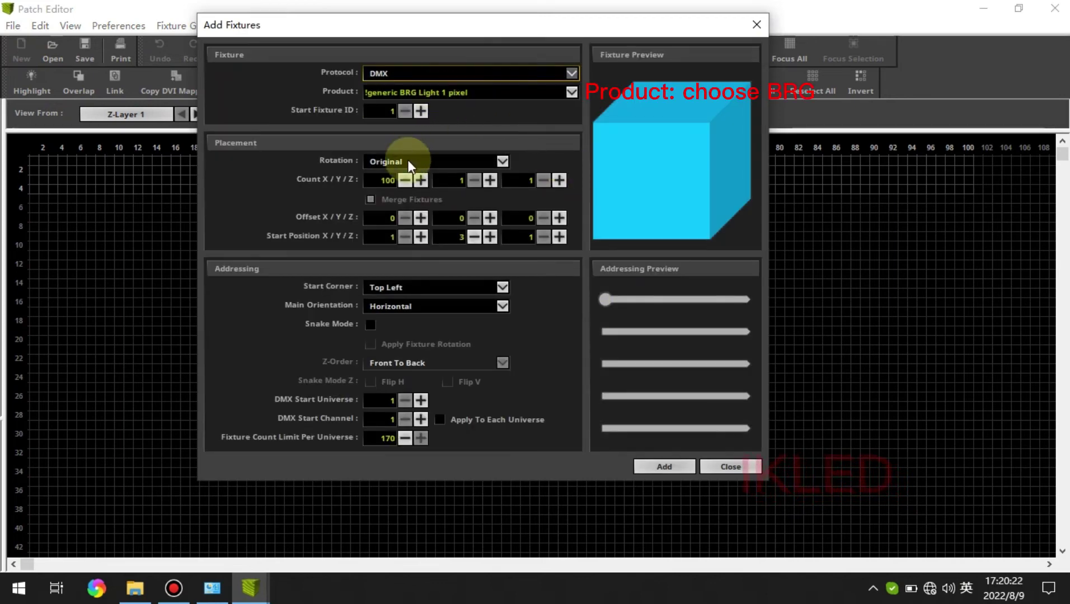
{"action": "left_click", "coordinate": [474, 237]}
{"action": "left_click", "coordinate": [475, 237]}
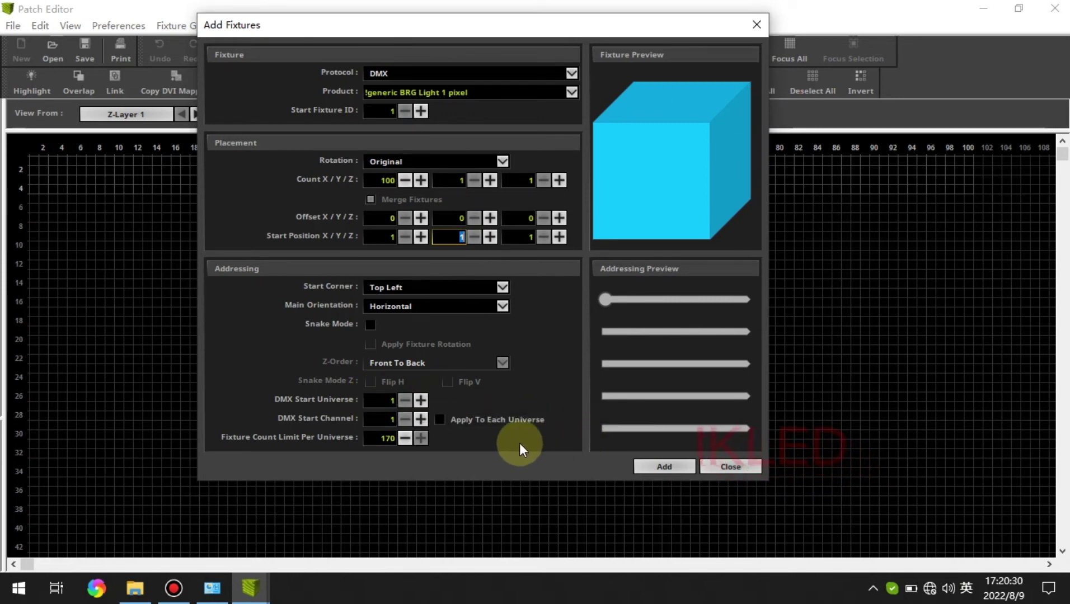
{"action": "left_click", "coordinate": [643, 467]}
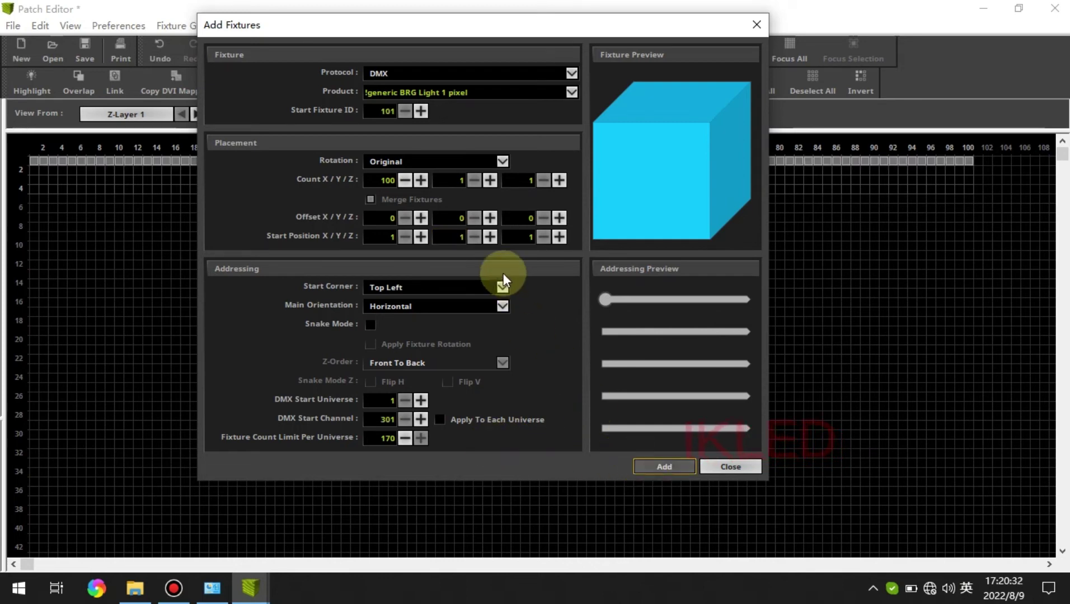
- Add a second row of 100 BRG fixtures at Y start position 2 with DMX start universe 7 and start channel 1
{"action": "left_click", "coordinate": [495, 237]}
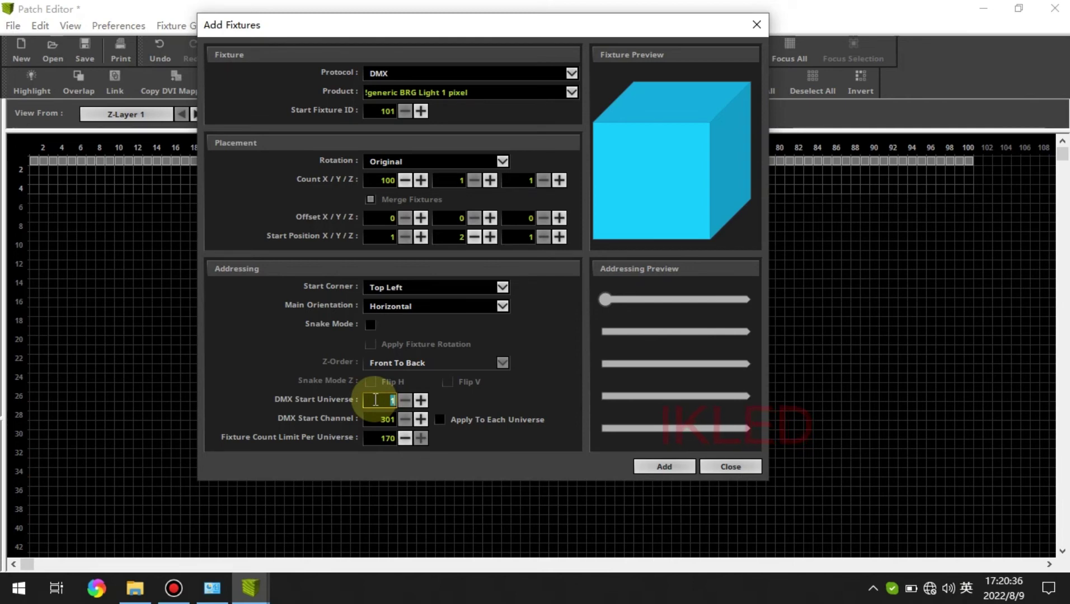
{"action": "type", "text": "7"}
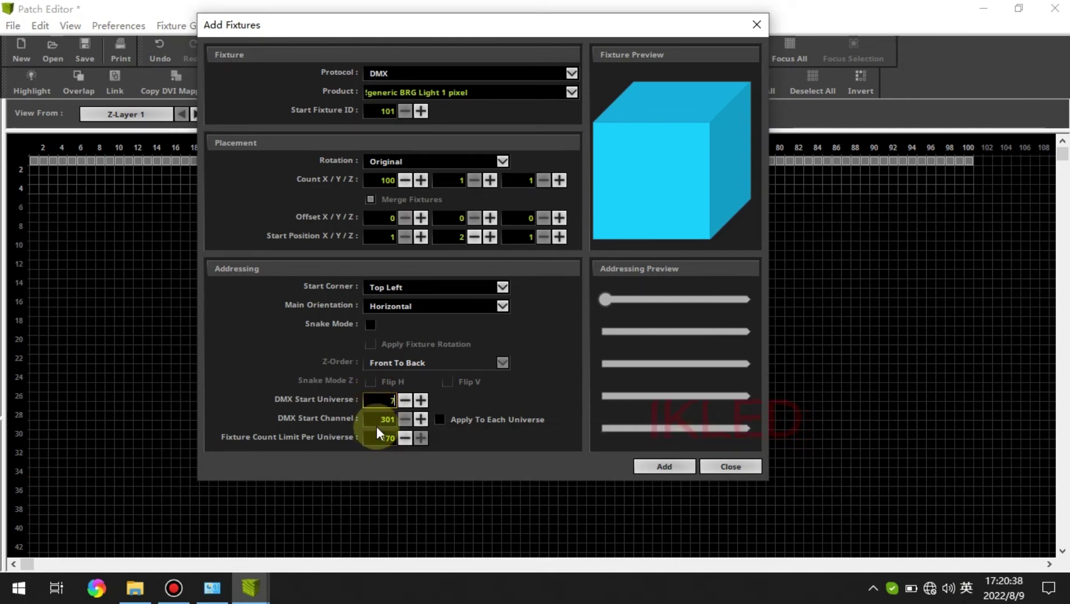
{"action": "left_click", "coordinate": [378, 419]}
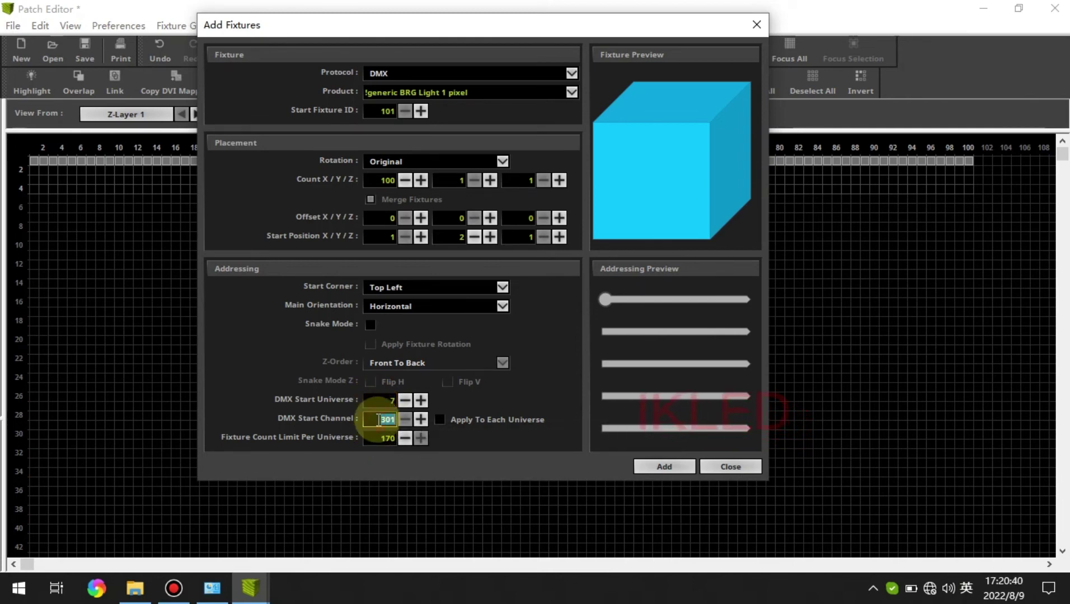
{"action": "type", "text": "1"}
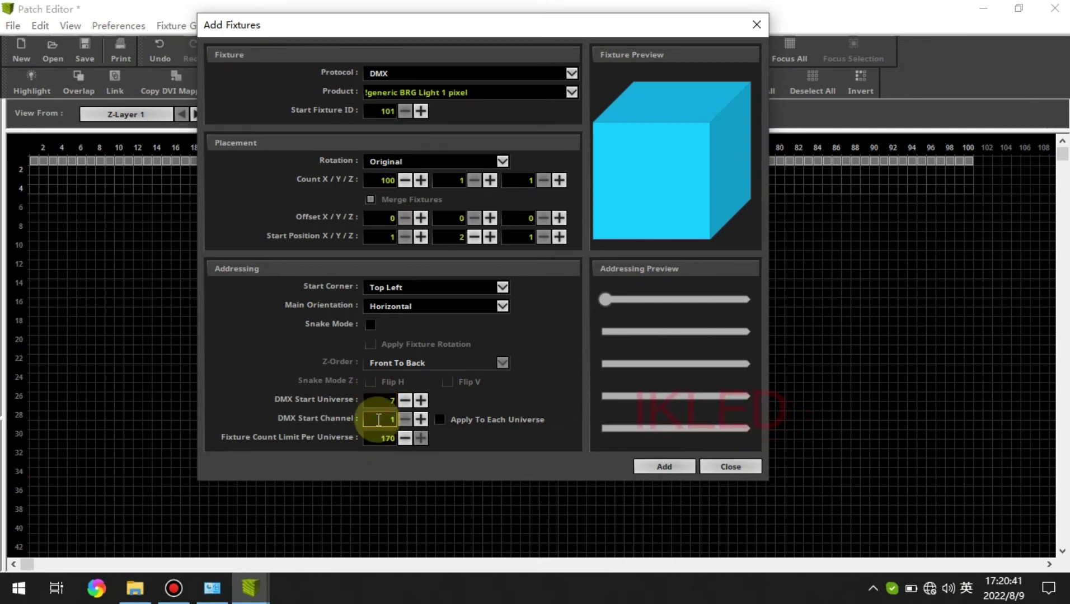
{"action": "left_click", "coordinate": [663, 466]}
- Add a third row of 100 BRG fixtures at Y start position 3 with DMX start universe 13 and start channel 1
{"action": "left_click", "coordinate": [490, 237]}
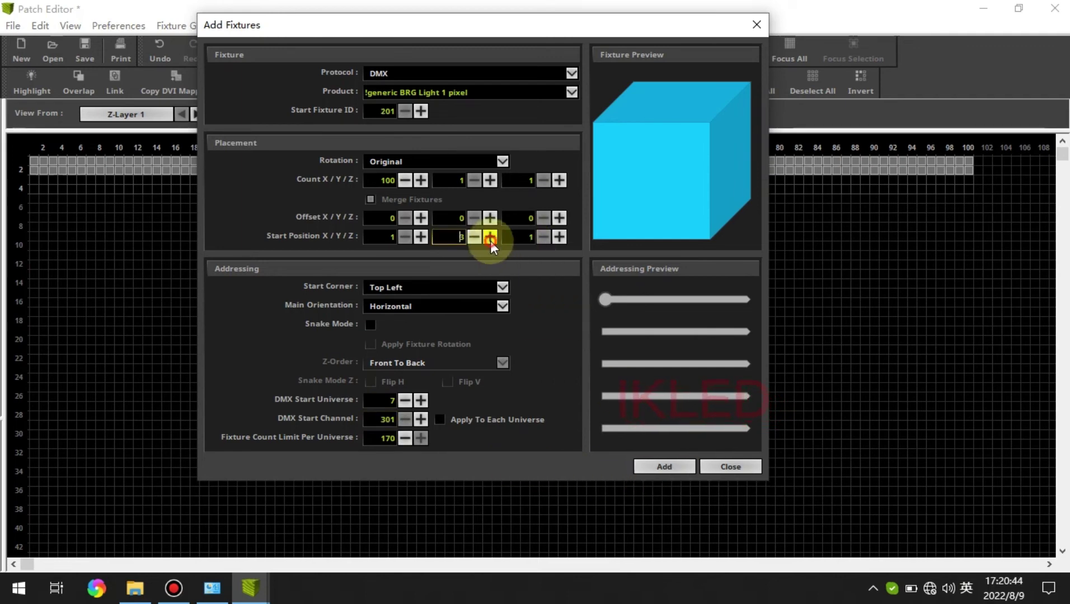
{"action": "left_click", "coordinate": [380, 400]}
{"action": "type", "text": "13"}
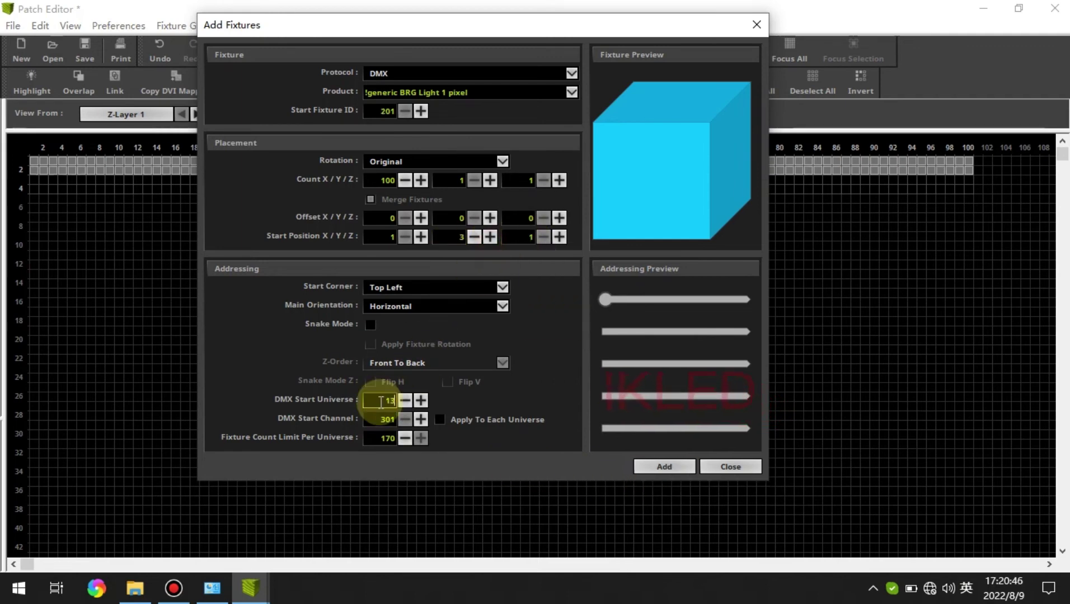
{"action": "left_click", "coordinate": [380, 418]}
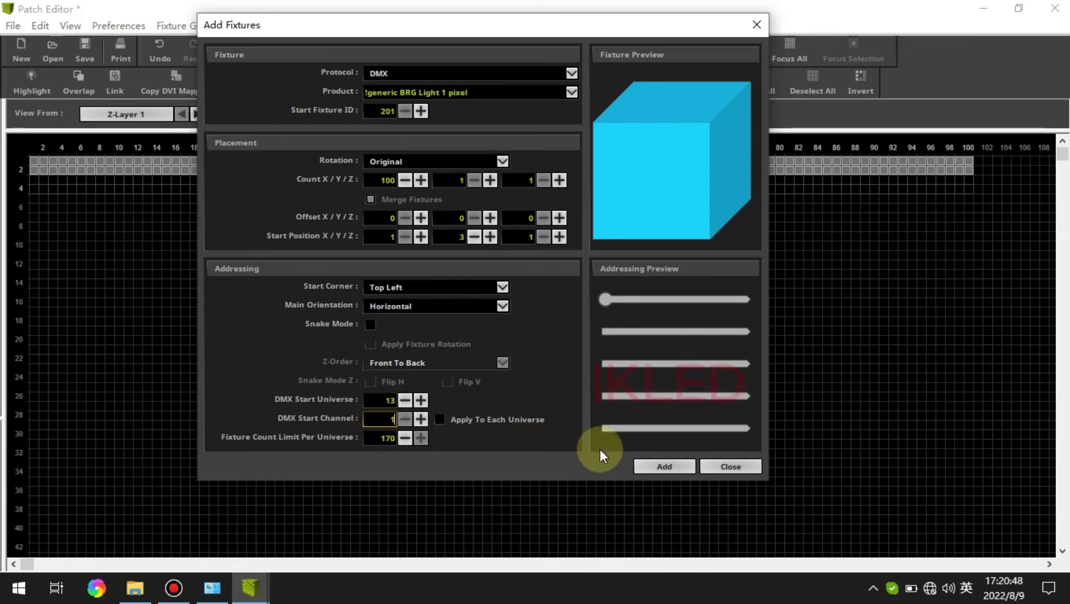
{"action": "left_click", "coordinate": [651, 471]}
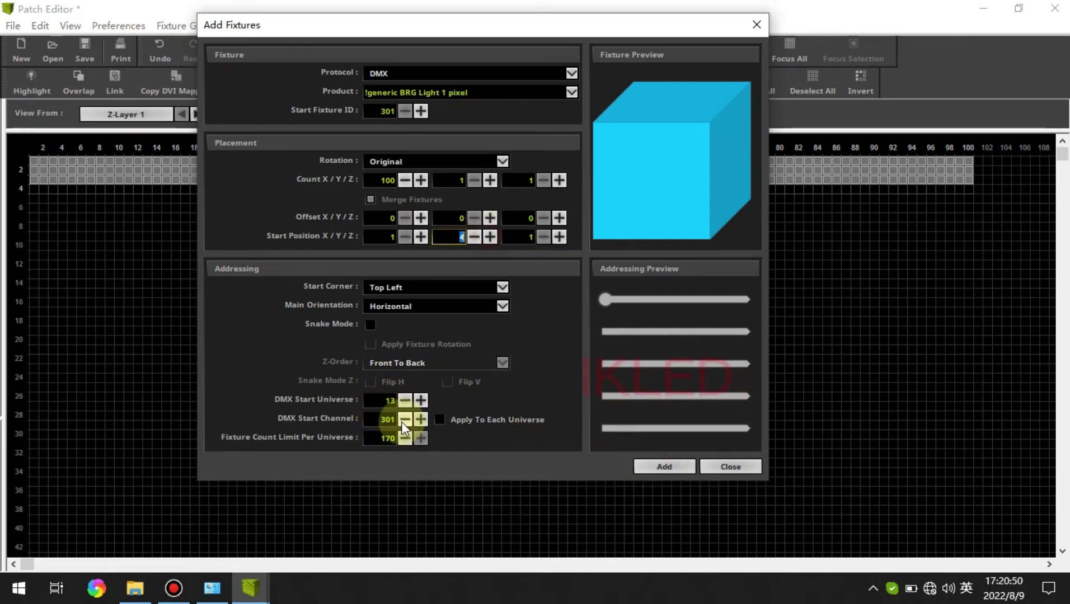
- Add a fourth row of 100 BRG fixtures at Y start position 4 with DMX start universe 19 and start channel 1
{"action": "left_click", "coordinate": [384, 400]}
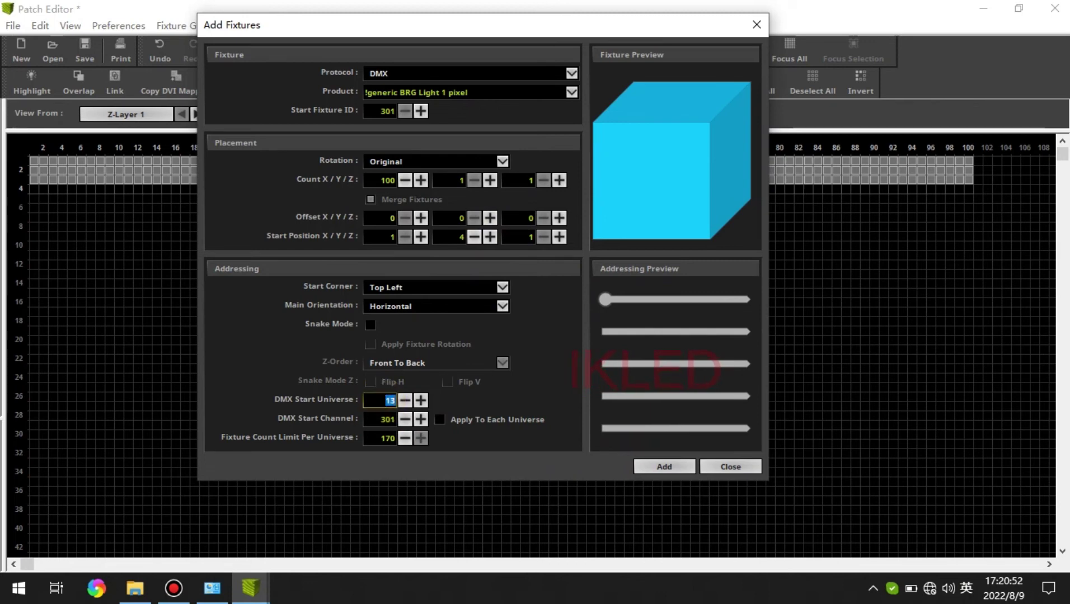
{"action": "type", "text": "19"}
{"action": "left_click", "coordinate": [386, 419]}
{"action": "type", "text": "1"}
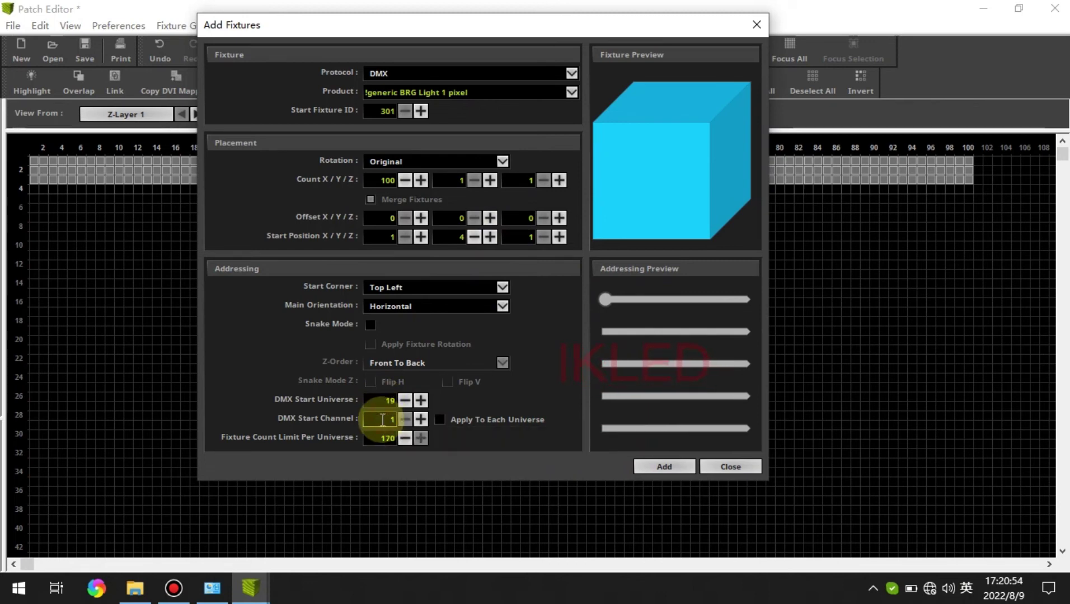
{"action": "left_click", "coordinate": [660, 466]}
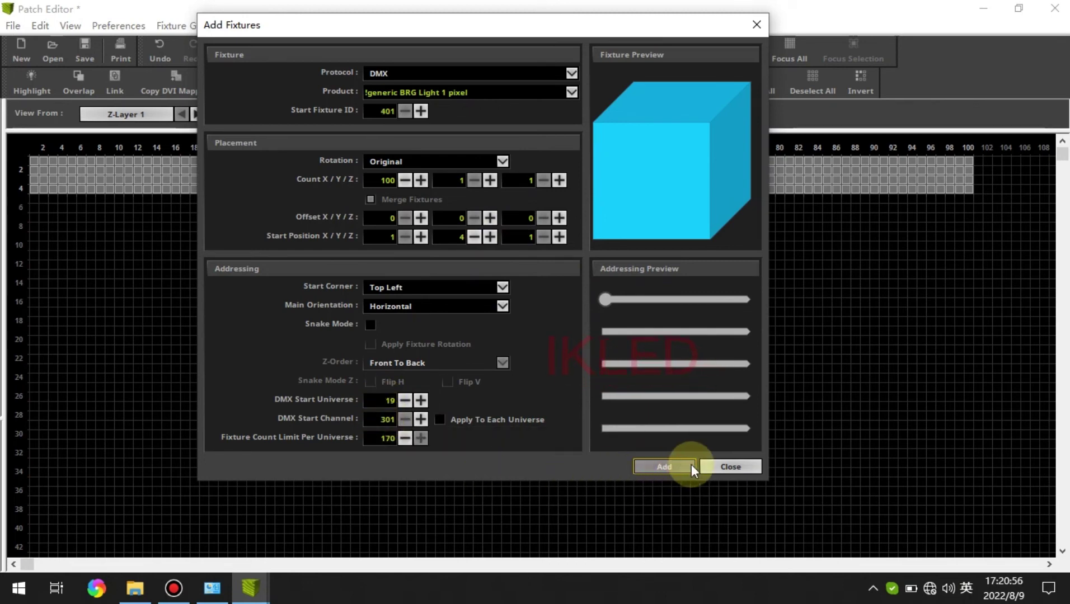
{"action": "left_click", "coordinate": [727, 467]}
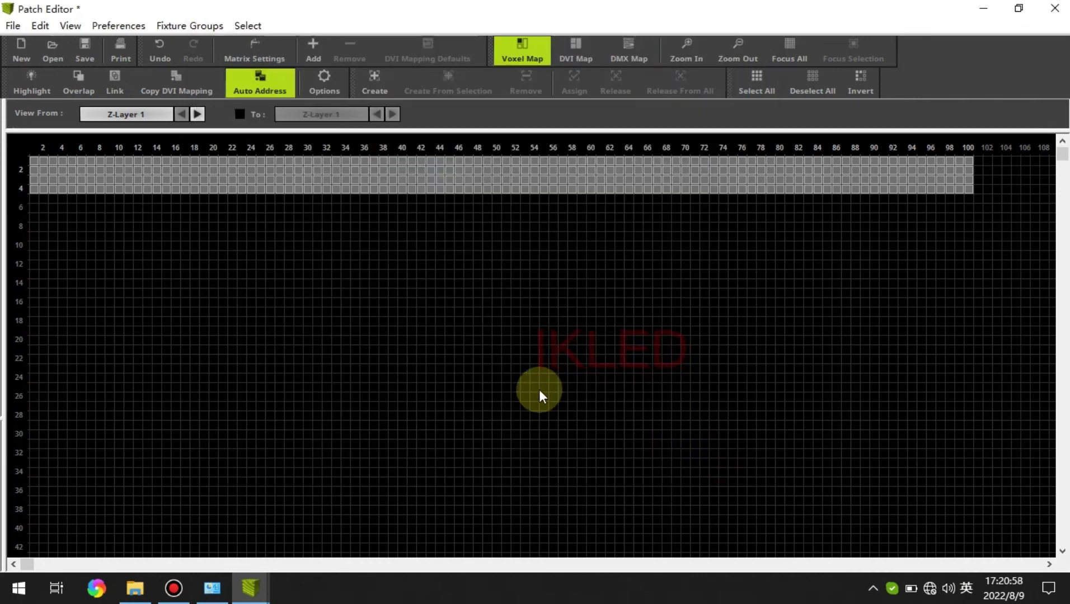
- Leave the Patch Editor and retest the BRG patch by raising the color channels from red to blue, returning all of them to 0
{"action": "scroll", "coordinate": [539, 389], "scroll_direction": "down", "scroll_amount": 3}
{"action": "scroll", "coordinate": [277, 198], "scroll_direction": "up", "scroll_amount": 3}
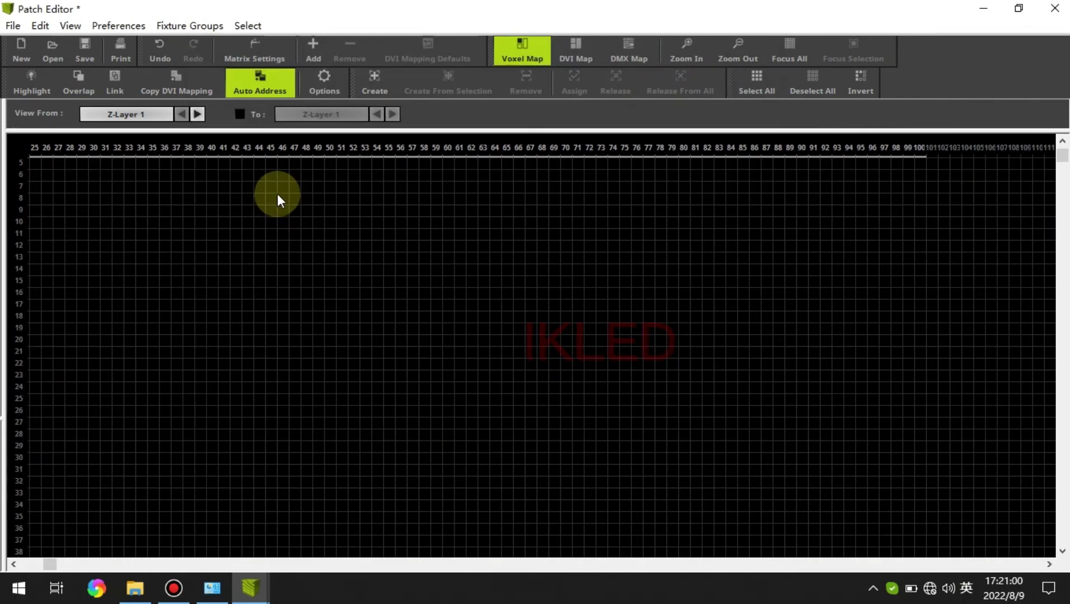
{"action": "scroll", "coordinate": [350, 215], "scroll_direction": "down", "scroll_amount": 1}
{"action": "left_click", "coordinate": [177, 202]}
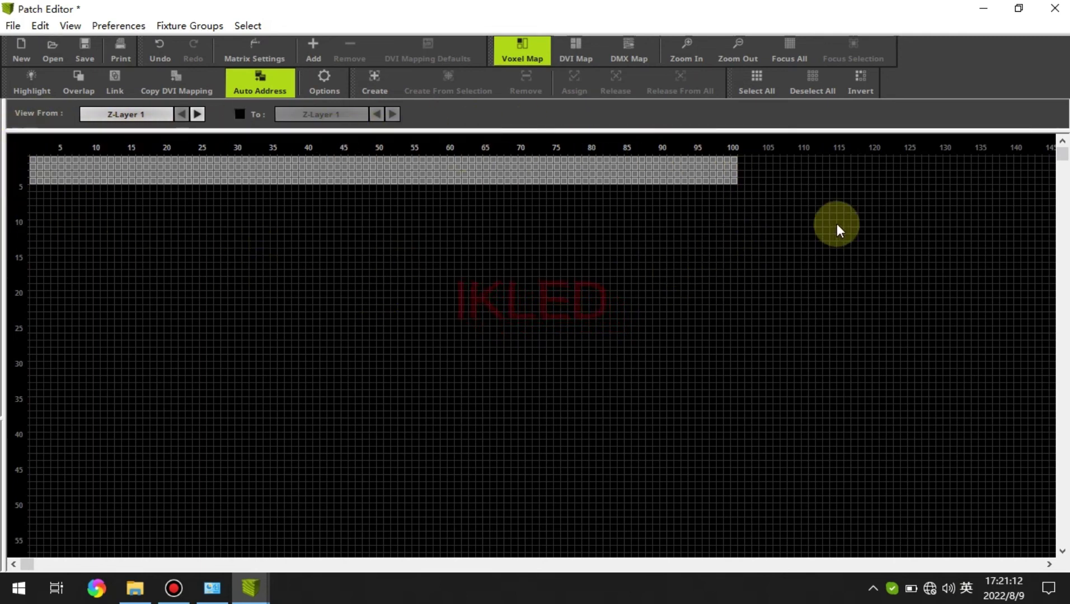
{"action": "left_click", "coordinate": [1054, 8]}
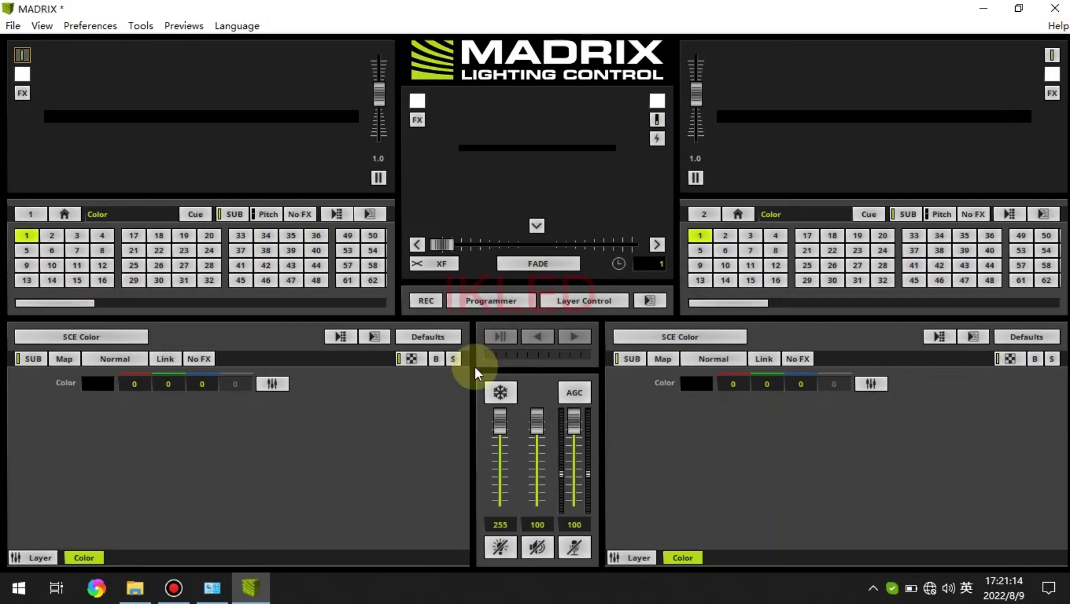
{"action": "left_click", "coordinate": [271, 386]}
{"action": "left_click_drag", "start_coordinate": [201, 420], "coordinate": [275, 313]}
{"action": "left_click_drag", "start_coordinate": [281, 352], "coordinate": [281, 431]}
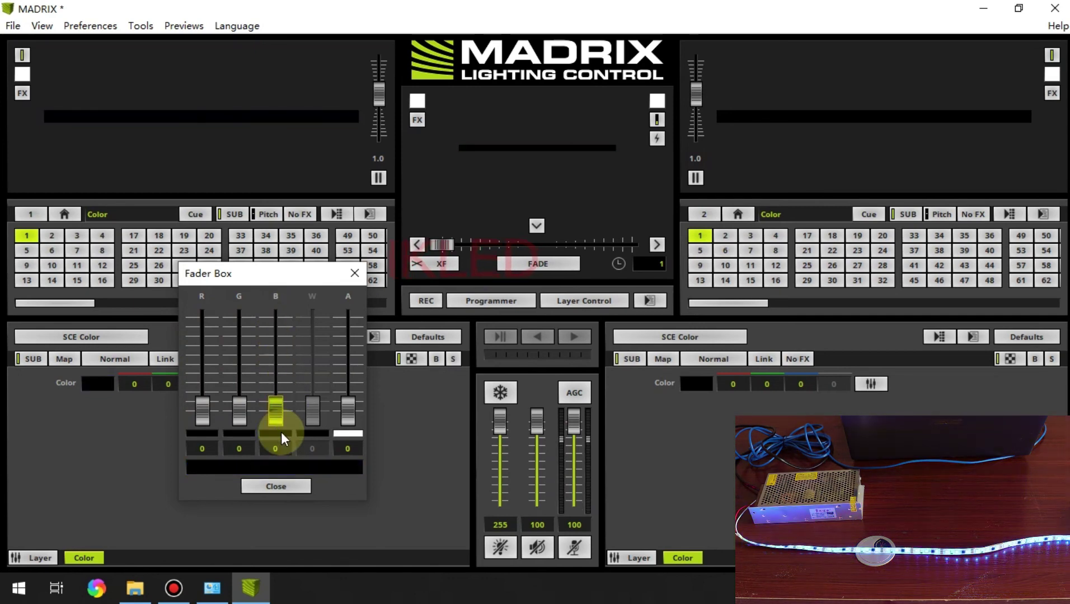
{"action": "left_click", "coordinate": [354, 273]}
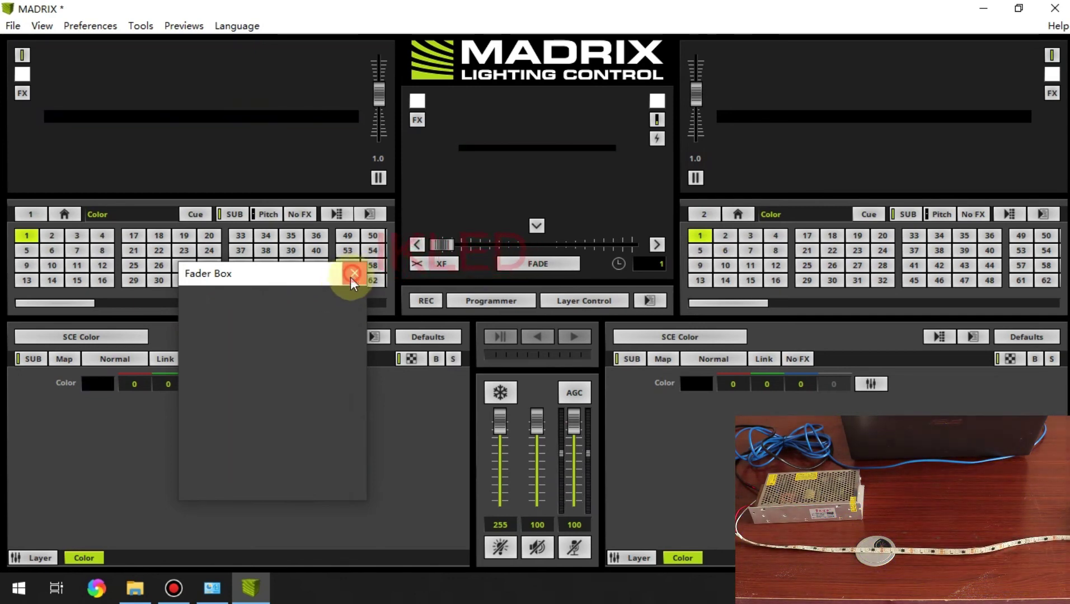
- Change the first deck's layer effect from SCE Color to SCE Color Change
{"action": "left_click", "coordinate": [109, 336]}
{"action": "mouse_move", "coordinate": [119, 358]}
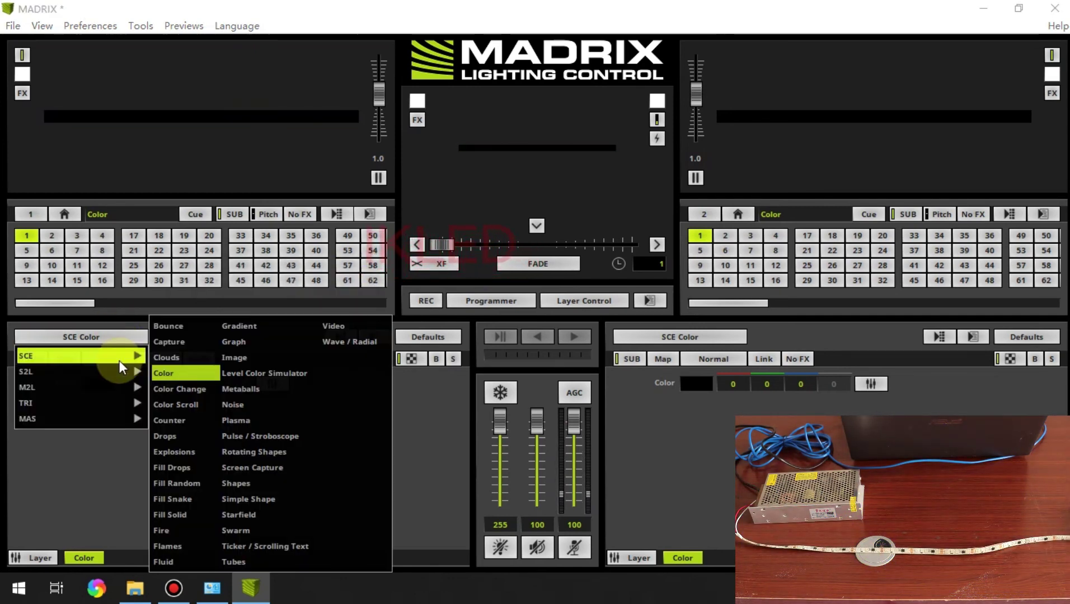
{"action": "left_click", "coordinate": [184, 391]}
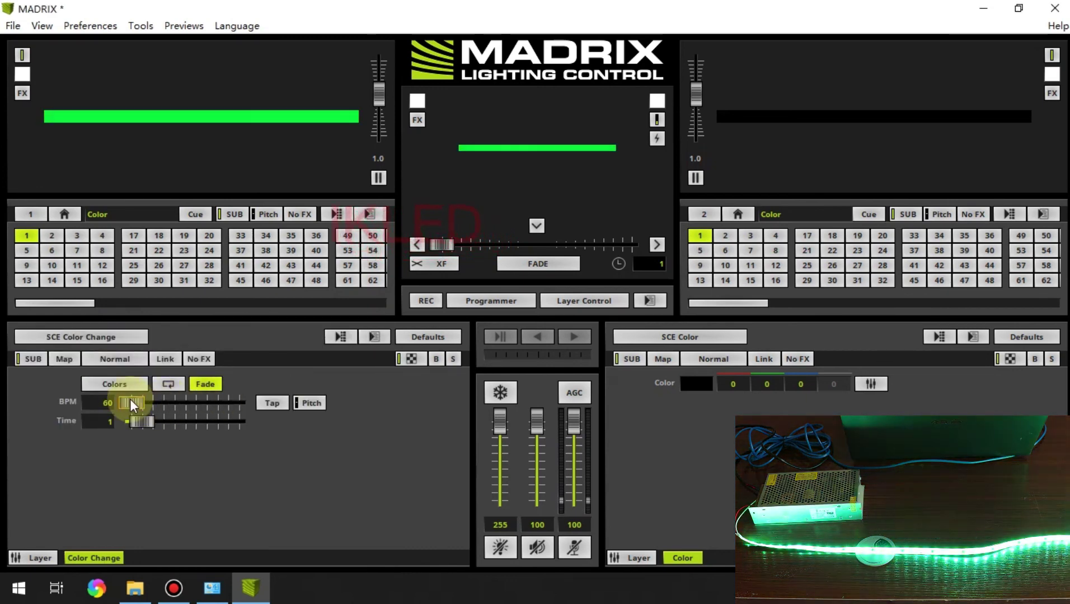
- Speed up the first deck's Color Change effect to 356 BPM
{"action": "scroll", "coordinate": [131, 399], "scroll_direction": "up", "scroll_amount": 5}
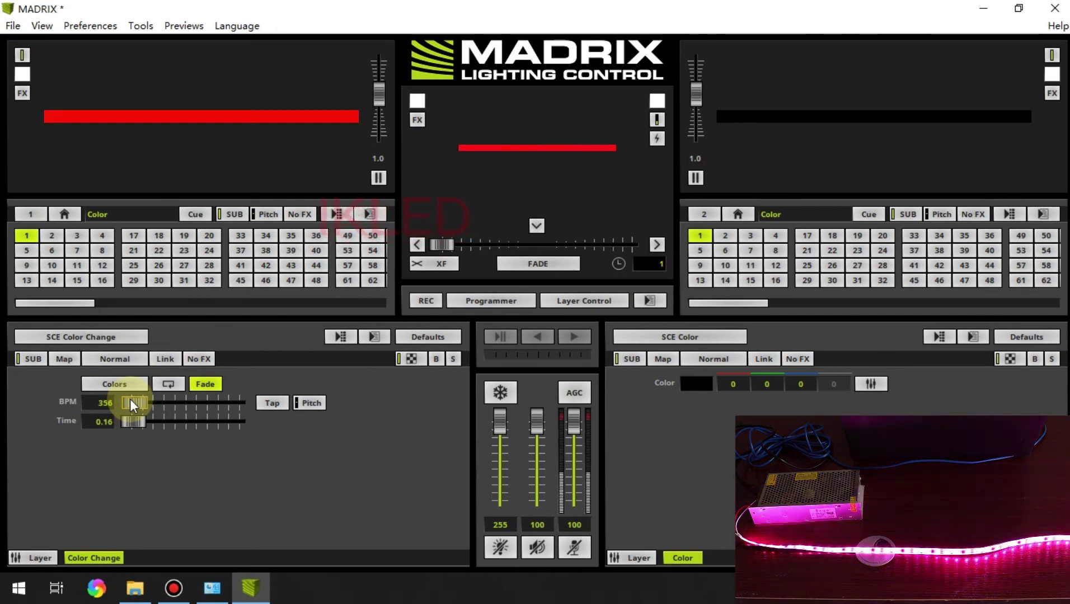
{"action": "scroll", "coordinate": [130, 399], "scroll_direction": "up", "scroll_amount": 1}
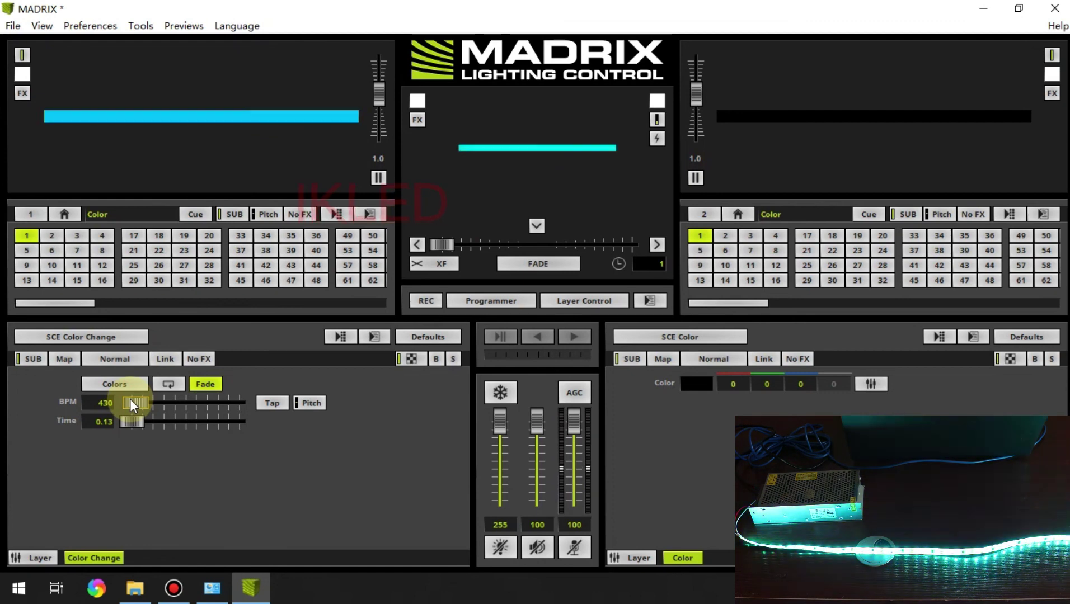
{"action": "scroll", "coordinate": [130, 399], "scroll_direction": "down", "scroll_amount": 1}
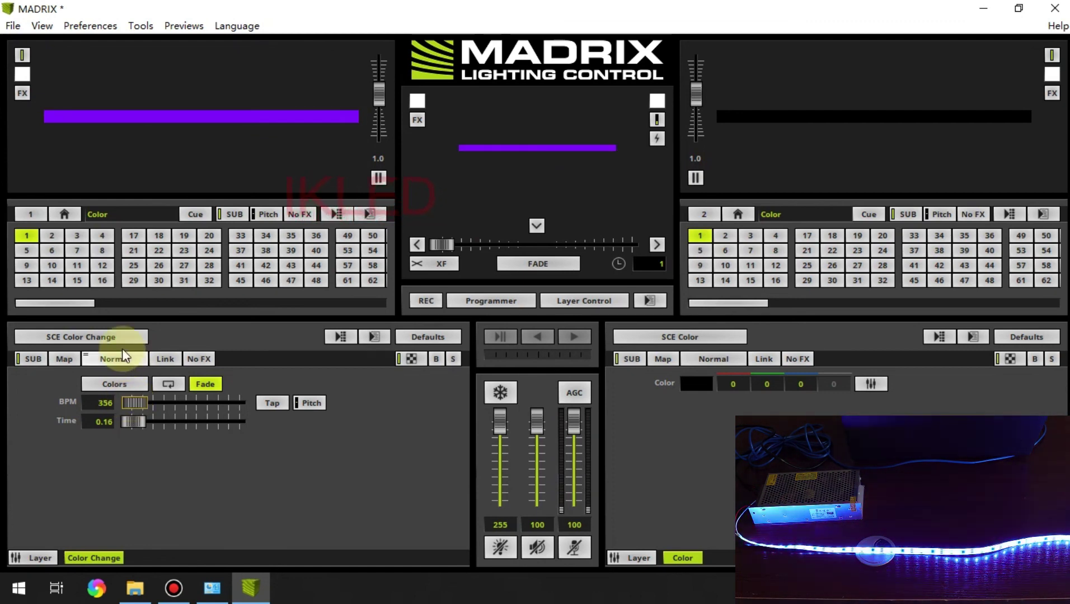
- Switch the first deck to storage place 2 and assign it the SCE Pulse / Stroboscope effect
{"action": "left_click", "coordinate": [51, 235]}
{"action": "left_click", "coordinate": [104, 337]}
{"action": "mouse_move", "coordinate": [115, 356]}
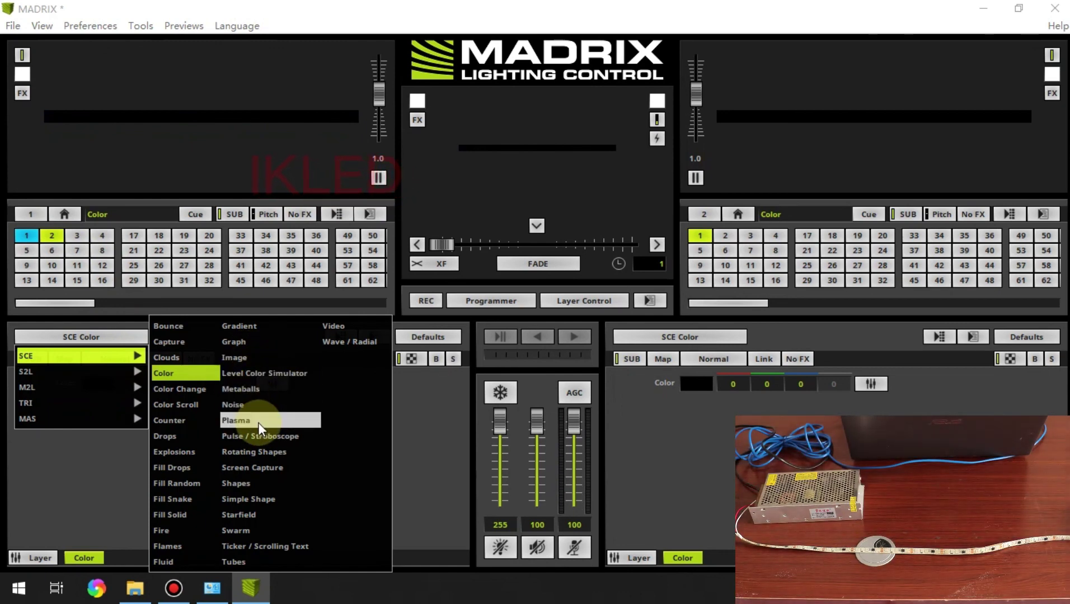
{"action": "left_click", "coordinate": [259, 437]}
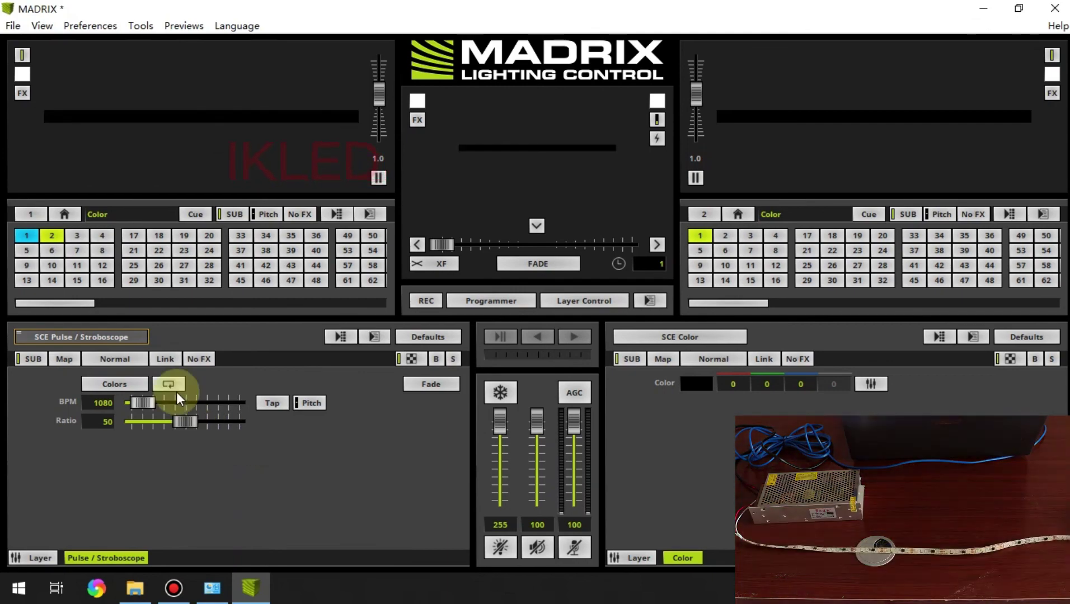
{"action": "mouse_move", "coordinate": [151, 338]}
{"action": "left_mouse_down"}
{"action": "mouse_move", "coordinate": [79, 237]}
{"action": "mouse_move", "coordinate": [87, 246]}
{"action": "left_mouse_up"}
- Assign SCE Wave / Radial to the first deck's storage place 3, using the Linear shape with its direction set to Right
{"action": "left_click", "coordinate": [79, 237]}
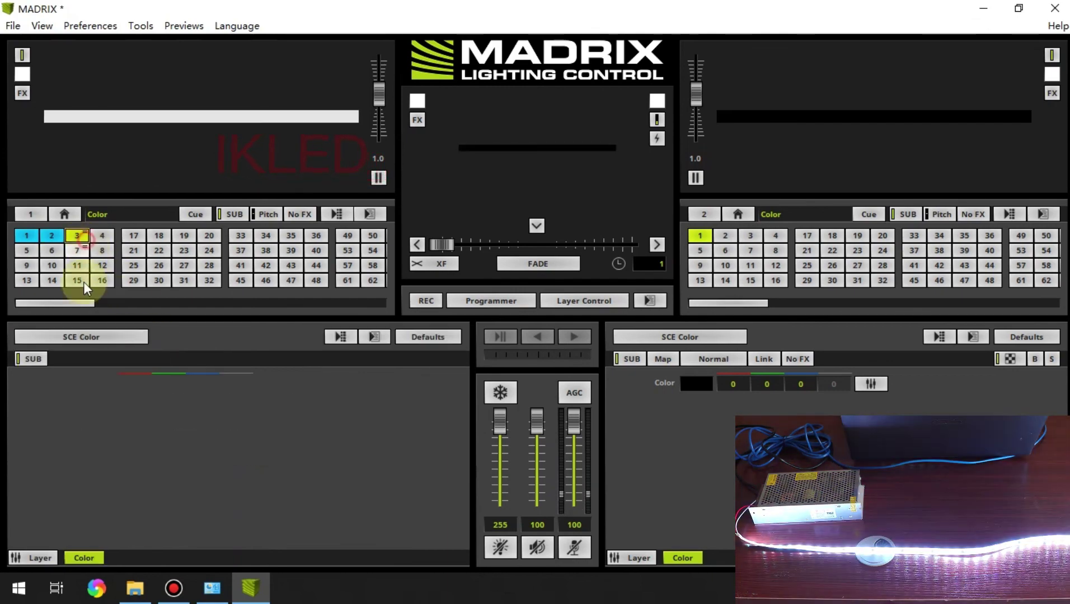
{"action": "left_click", "coordinate": [63, 339]}
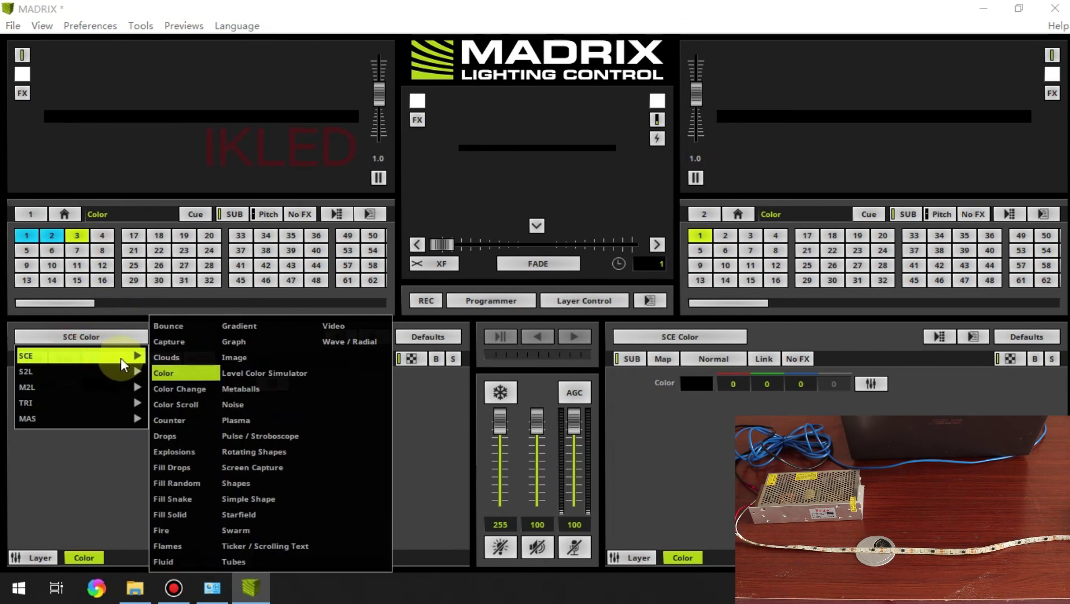
{"action": "left_click", "coordinate": [346, 342]}
{"action": "left_click", "coordinate": [438, 459]}
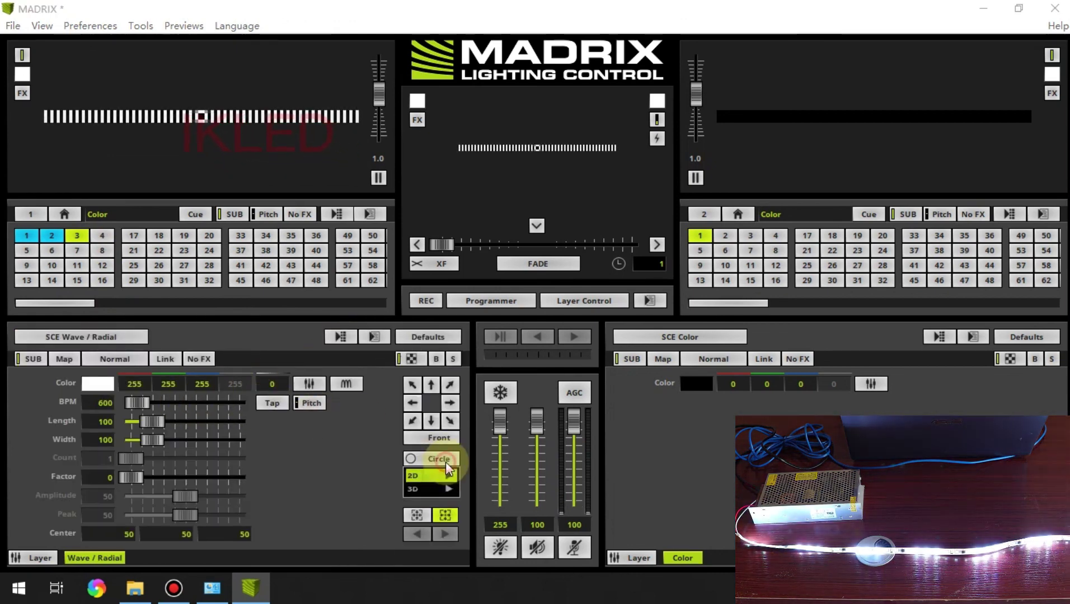
{"action": "left_click", "coordinate": [470, 481]}
{"action": "left_click", "coordinate": [451, 401]}
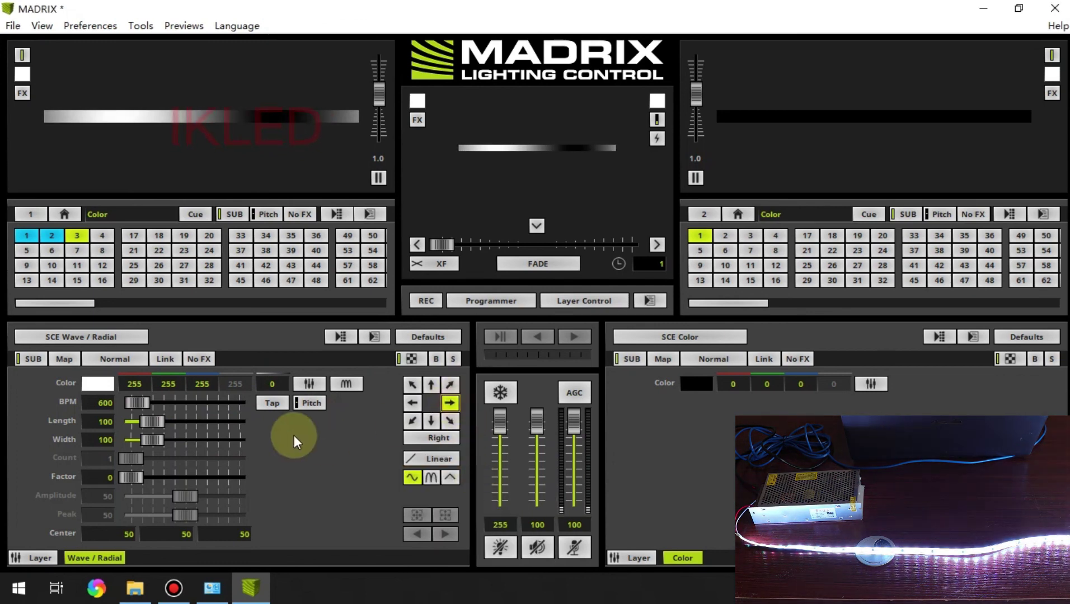
- Reduce the Wave / Radial effect's length to 34 and its width to 43
{"action": "scroll", "coordinate": [148, 418], "scroll_direction": "down", "scroll_amount": 10}
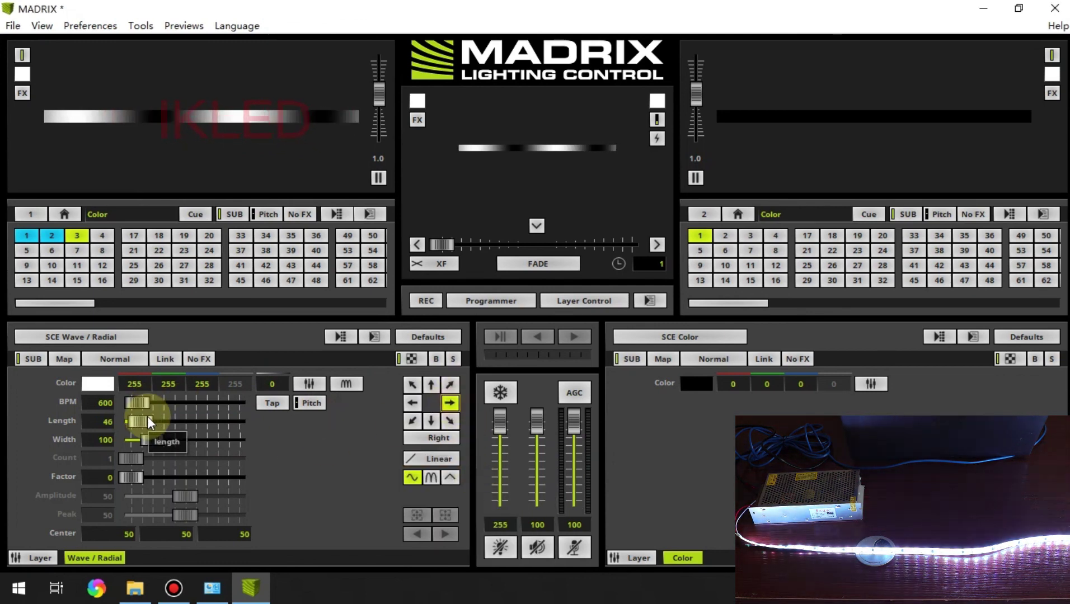
{"action": "scroll", "coordinate": [150, 440], "scroll_direction": "down", "scroll_amount": 5}
{"action": "scroll", "coordinate": [149, 439], "scroll_direction": "down", "scroll_amount": 1}
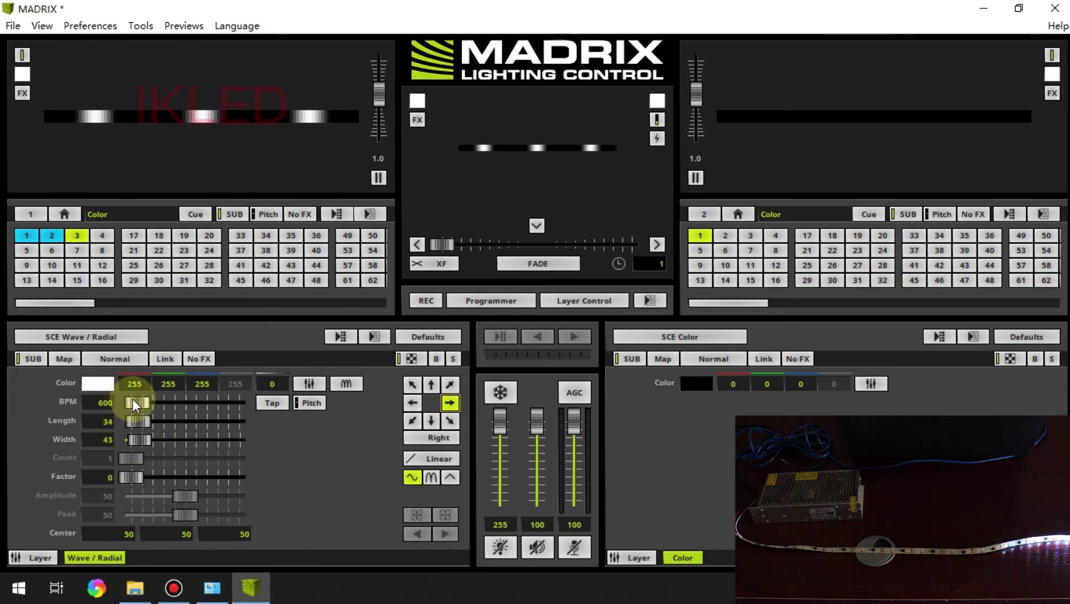
- Raise the Wave / Radial effect's speed to 2154 BPM
{"action": "scroll", "coordinate": [139, 399], "scroll_direction": "up", "scroll_amount": 5}
{"action": "scroll", "coordinate": [139, 400], "scroll_direction": "up", "scroll_amount": 8}
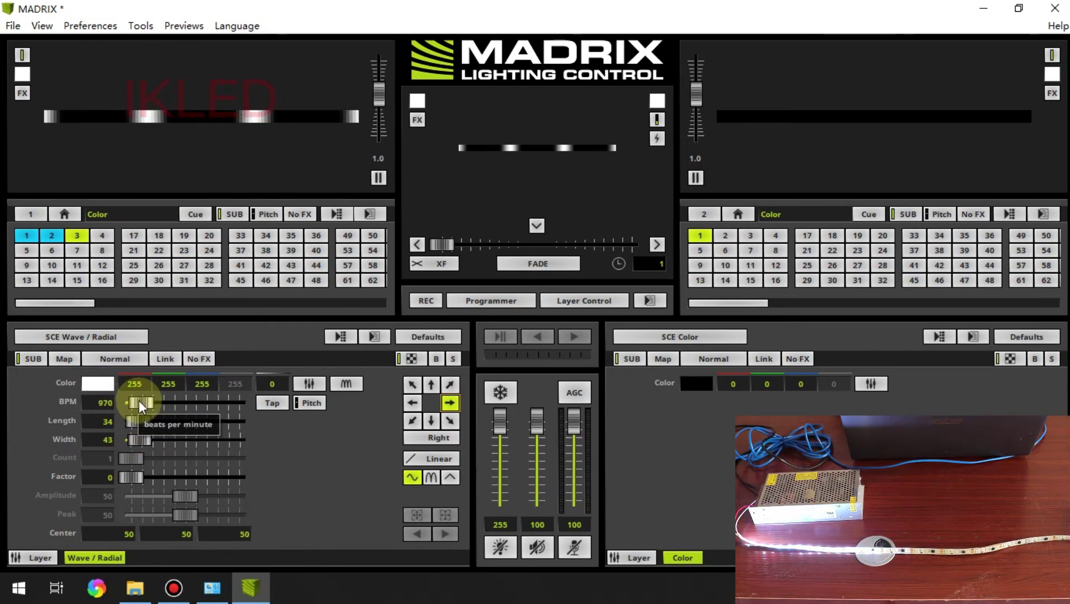
{"action": "scroll", "coordinate": [139, 401], "scroll_direction": "up", "scroll_amount": 5}
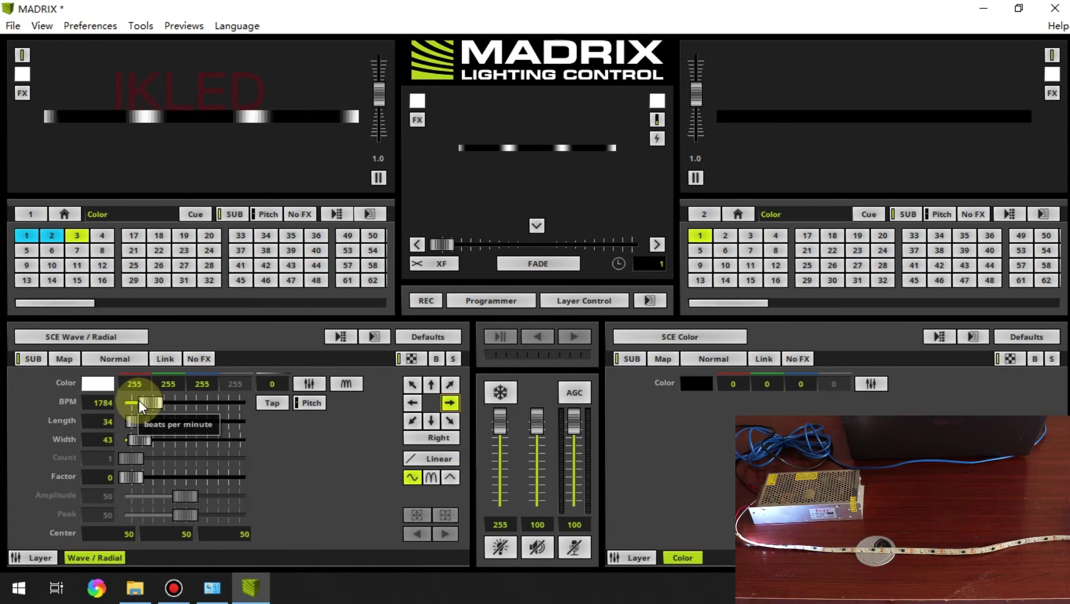
{"action": "scroll", "coordinate": [152, 404], "scroll_direction": "up", "scroll_amount": 2}
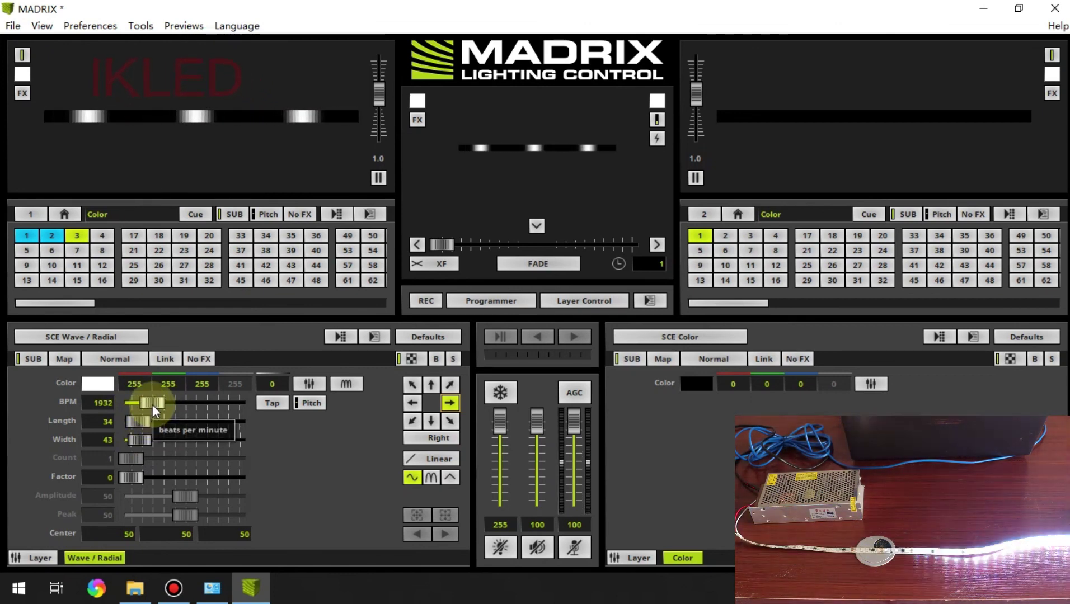
{"action": "scroll", "coordinate": [152, 405], "scroll_direction": "up", "scroll_amount": 2}
{"action": "scroll", "coordinate": [153, 404], "scroll_direction": "up", "scroll_amount": 1}
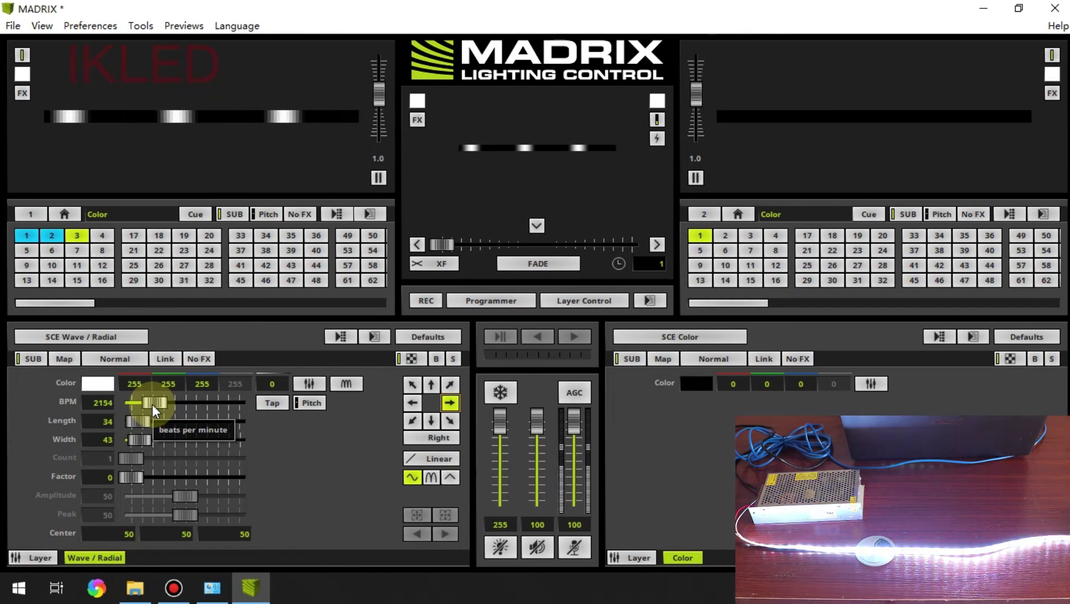